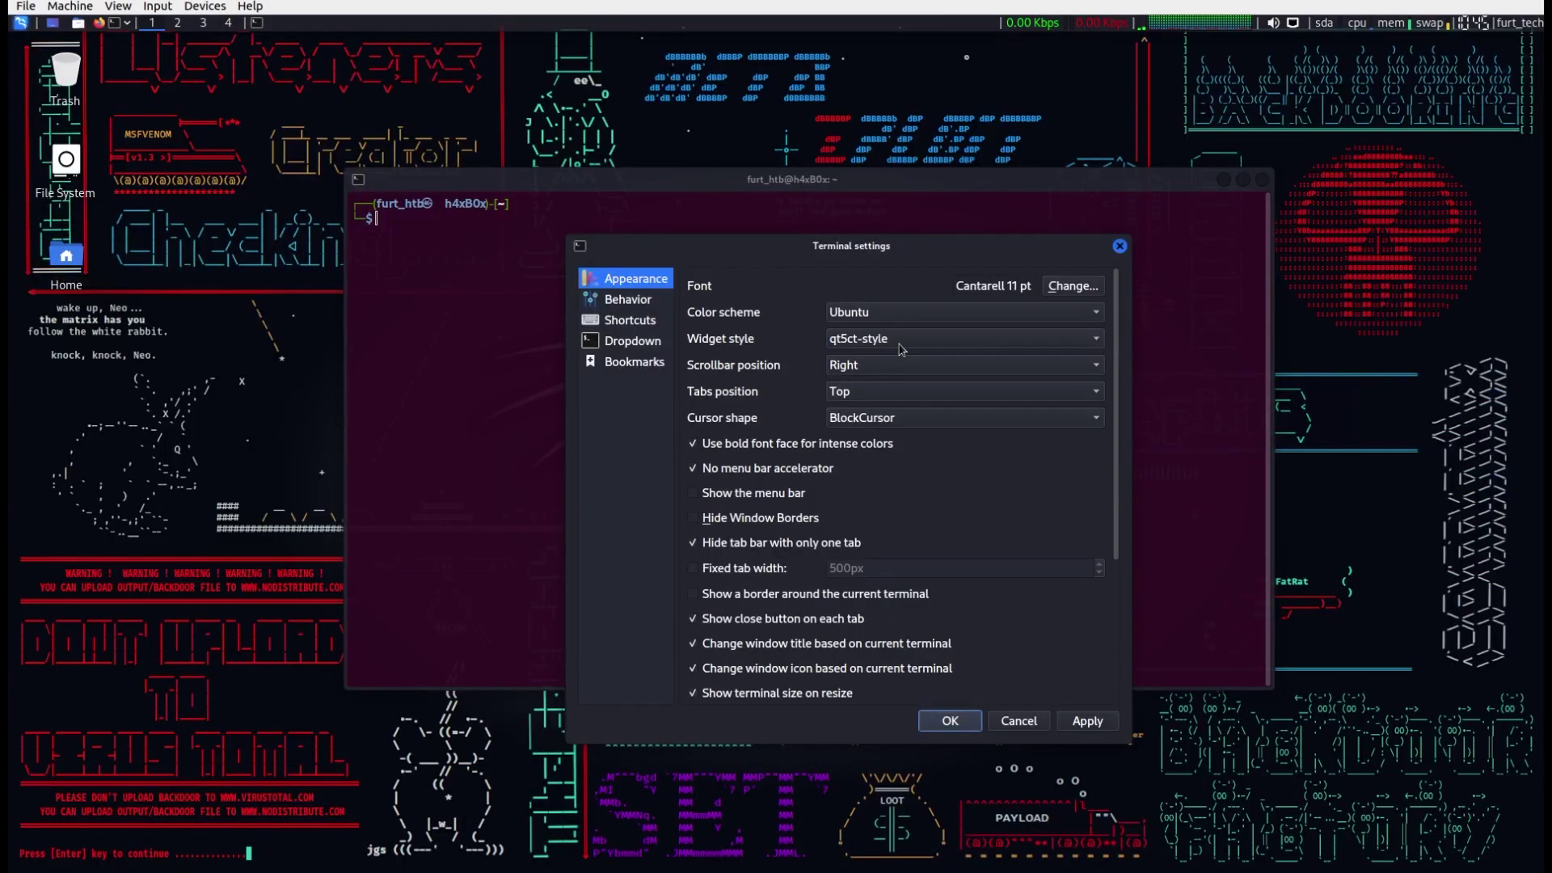
- Switch the widget style to System Default and apply it
left_click(900, 340)
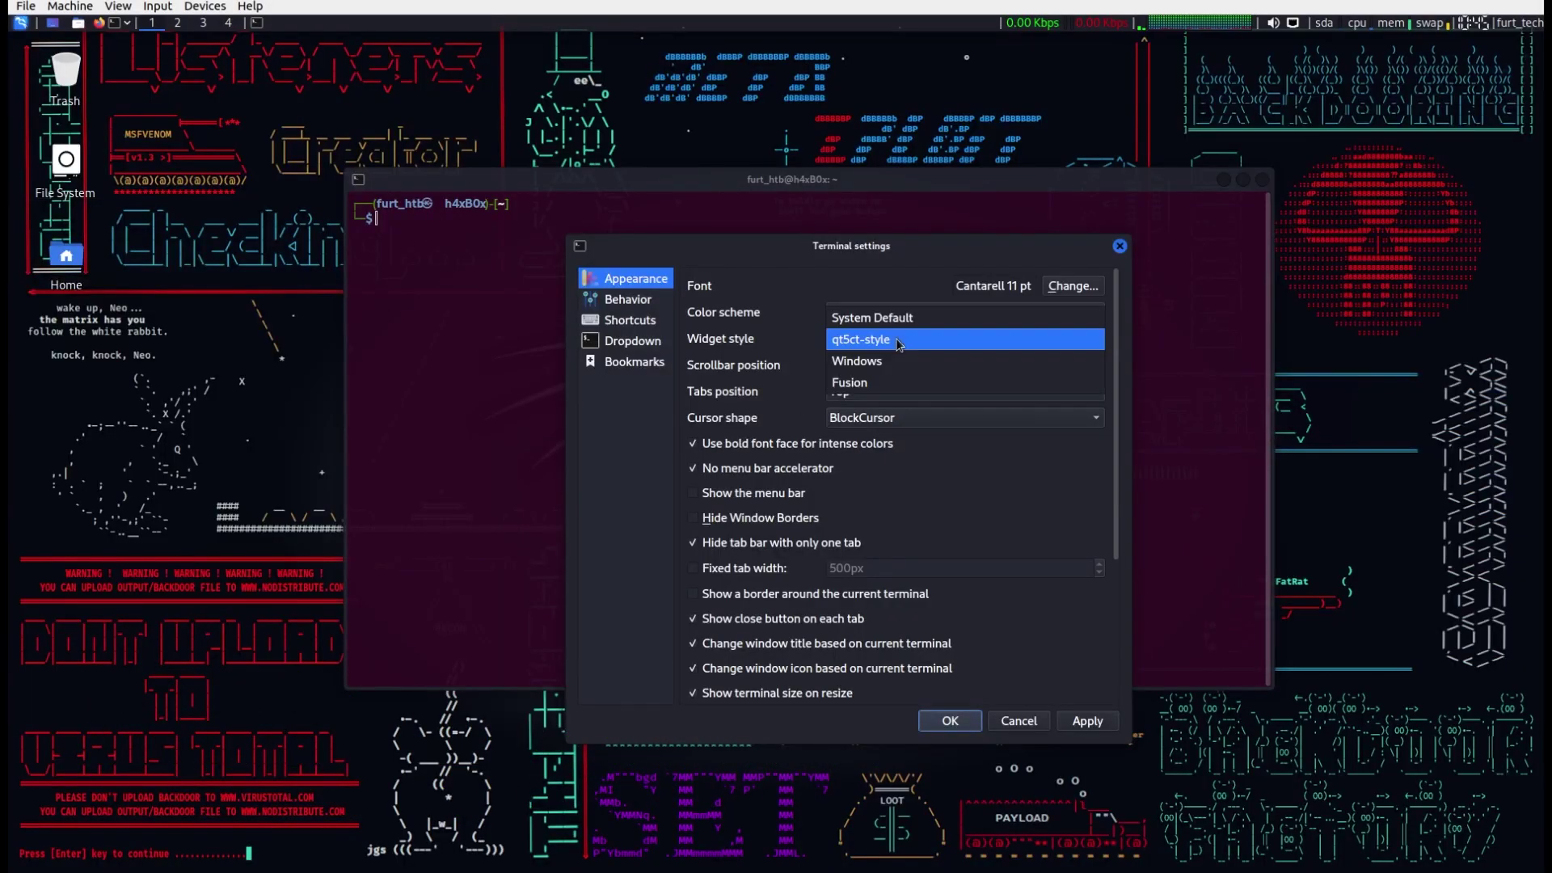
left_click(899, 322)
left_click(1101, 721)
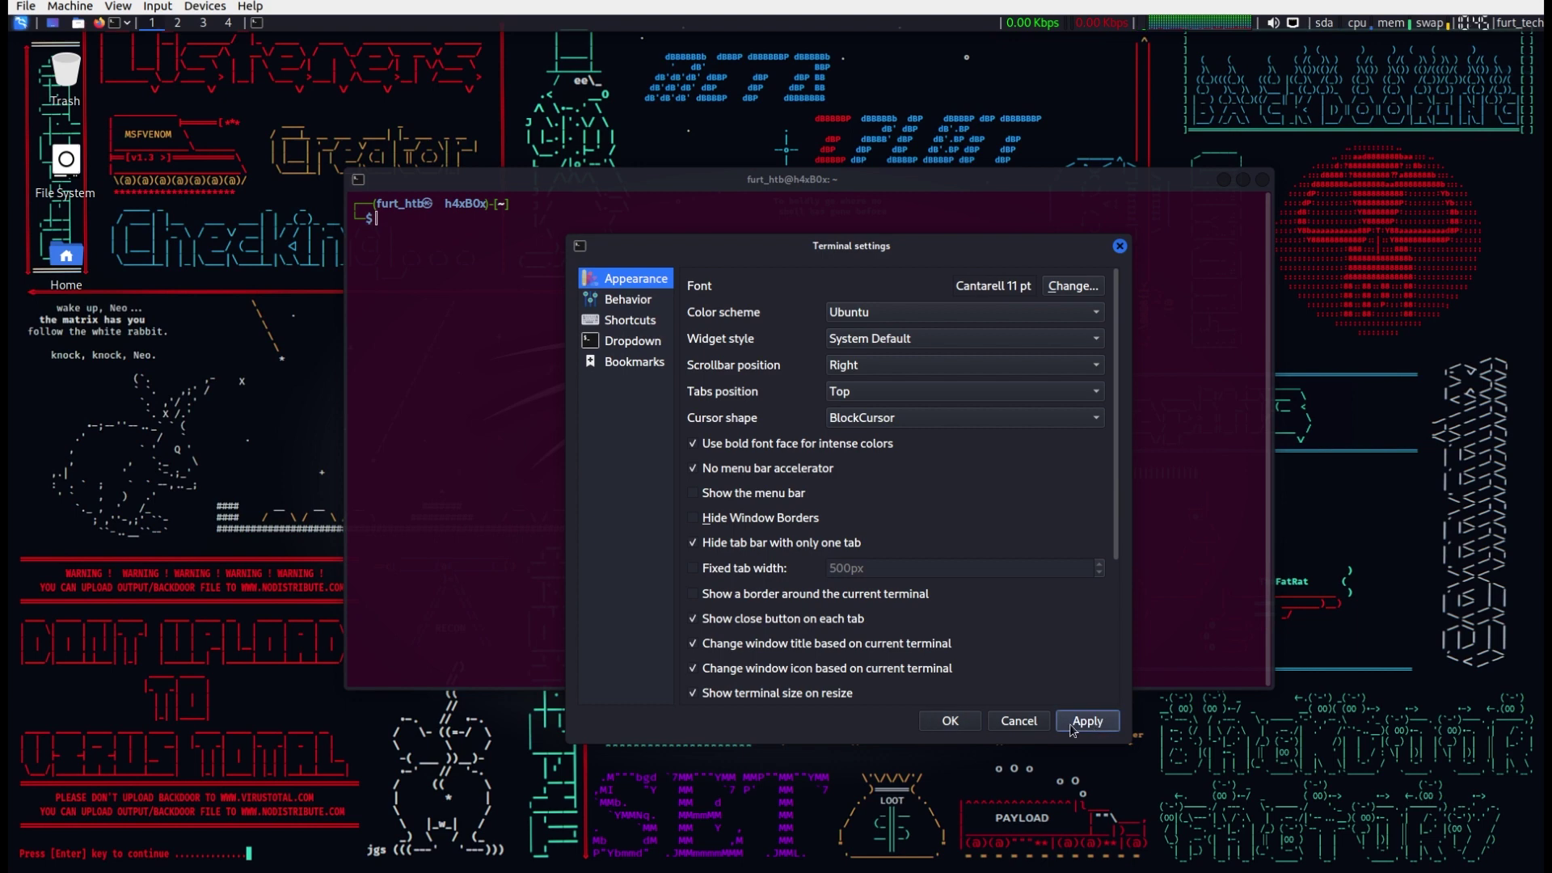
- Set the terminal font to Courier 10 Pitch 11 pt, apply it, and close settings
left_click(1073, 287)
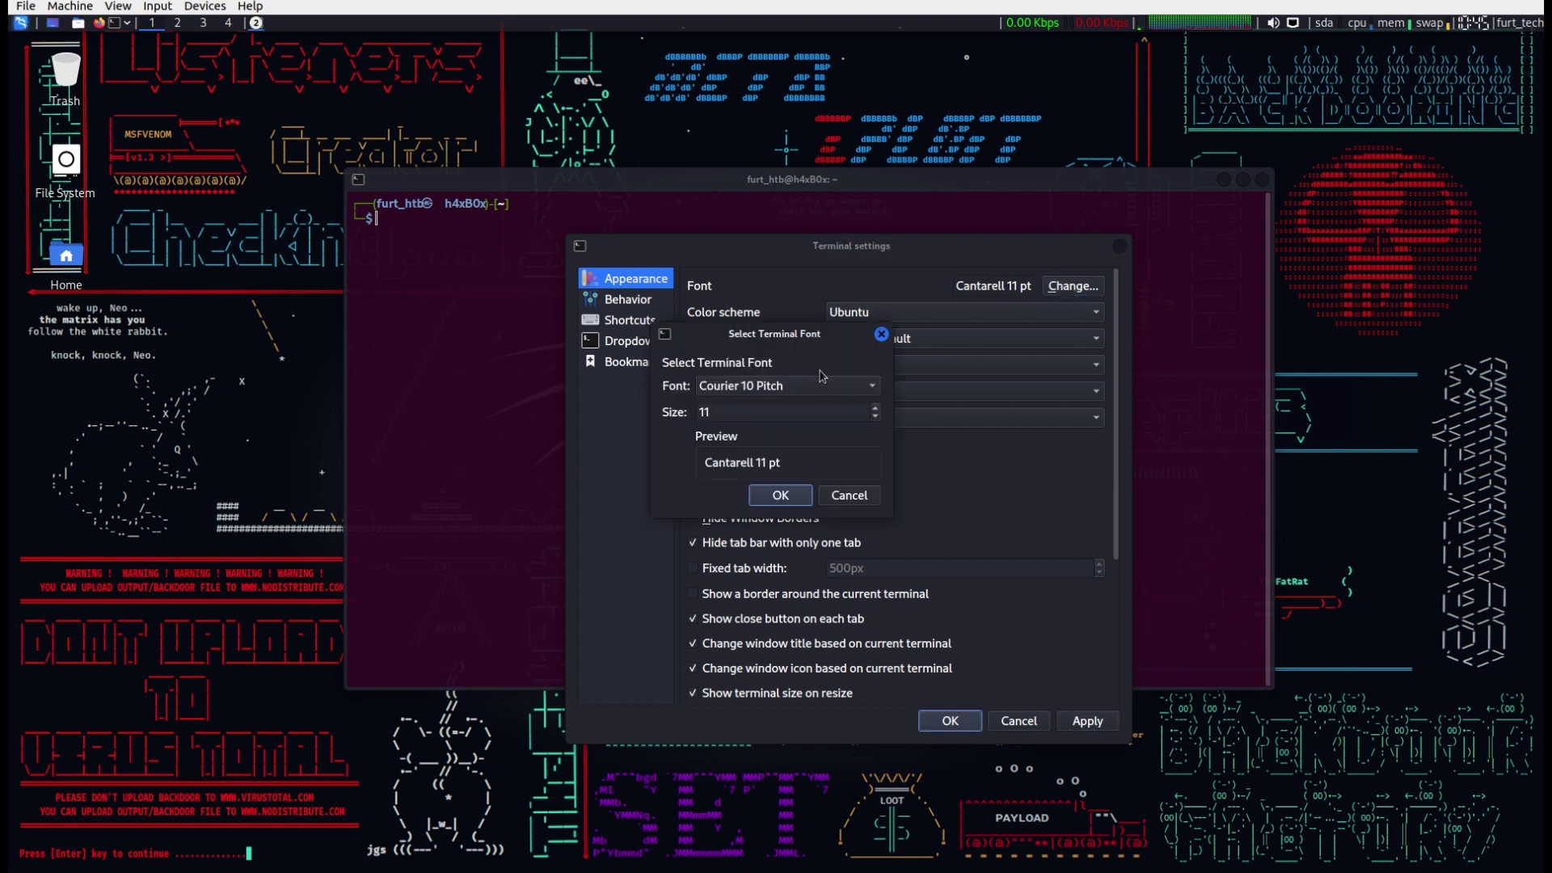
left_click(777, 496)
left_click(1087, 721)
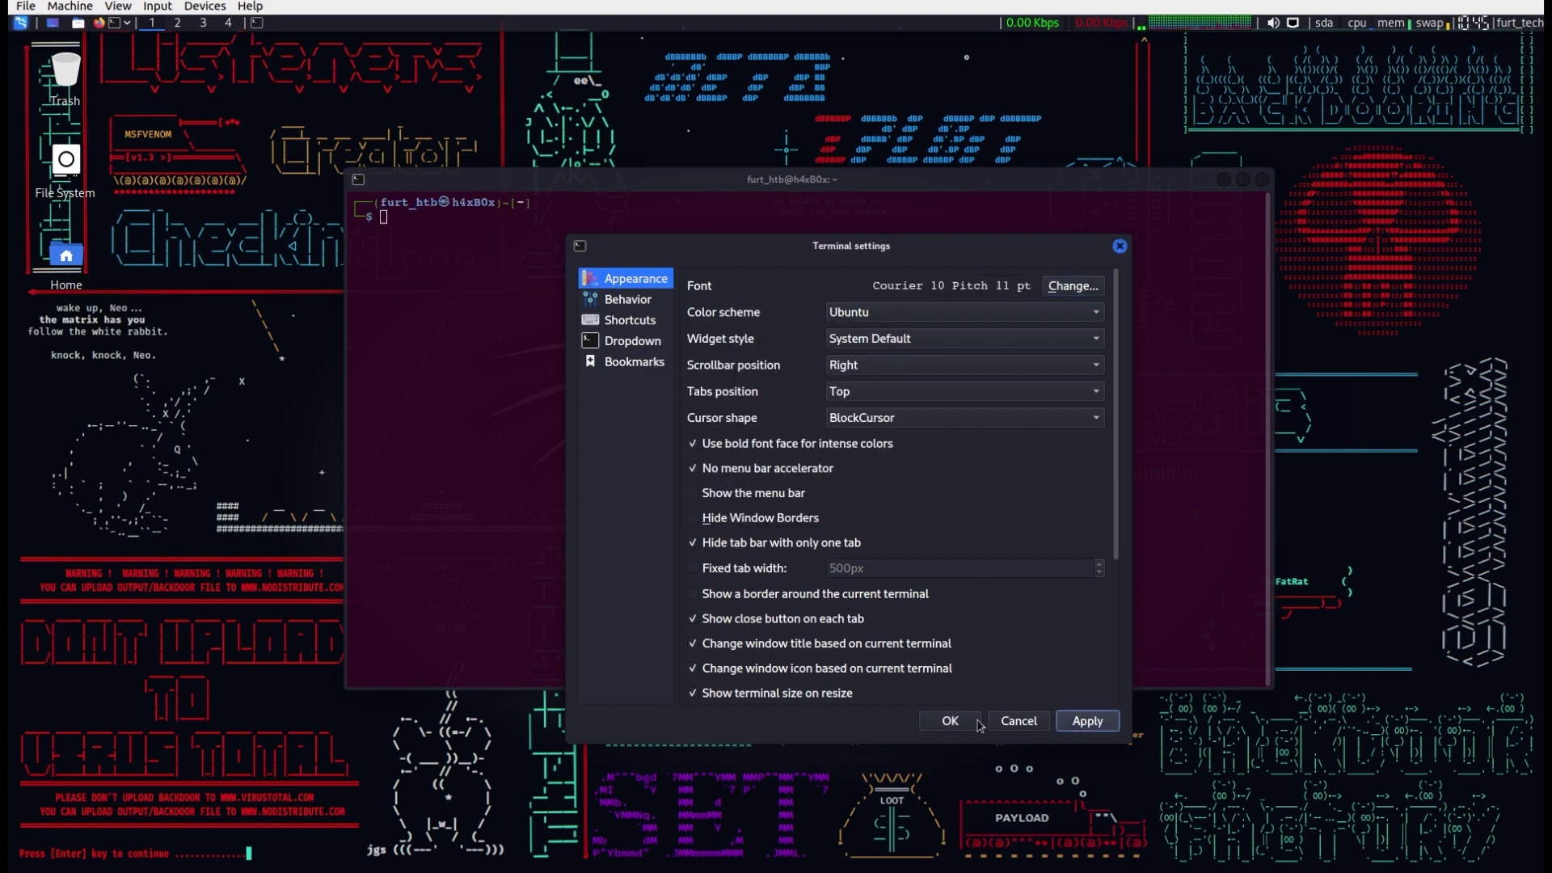
left_click(950, 721)
- Reopen terminal settings from the context menu and apply the qt5ct-style widget style
right_click(789, 605)
left_click(781, 583)
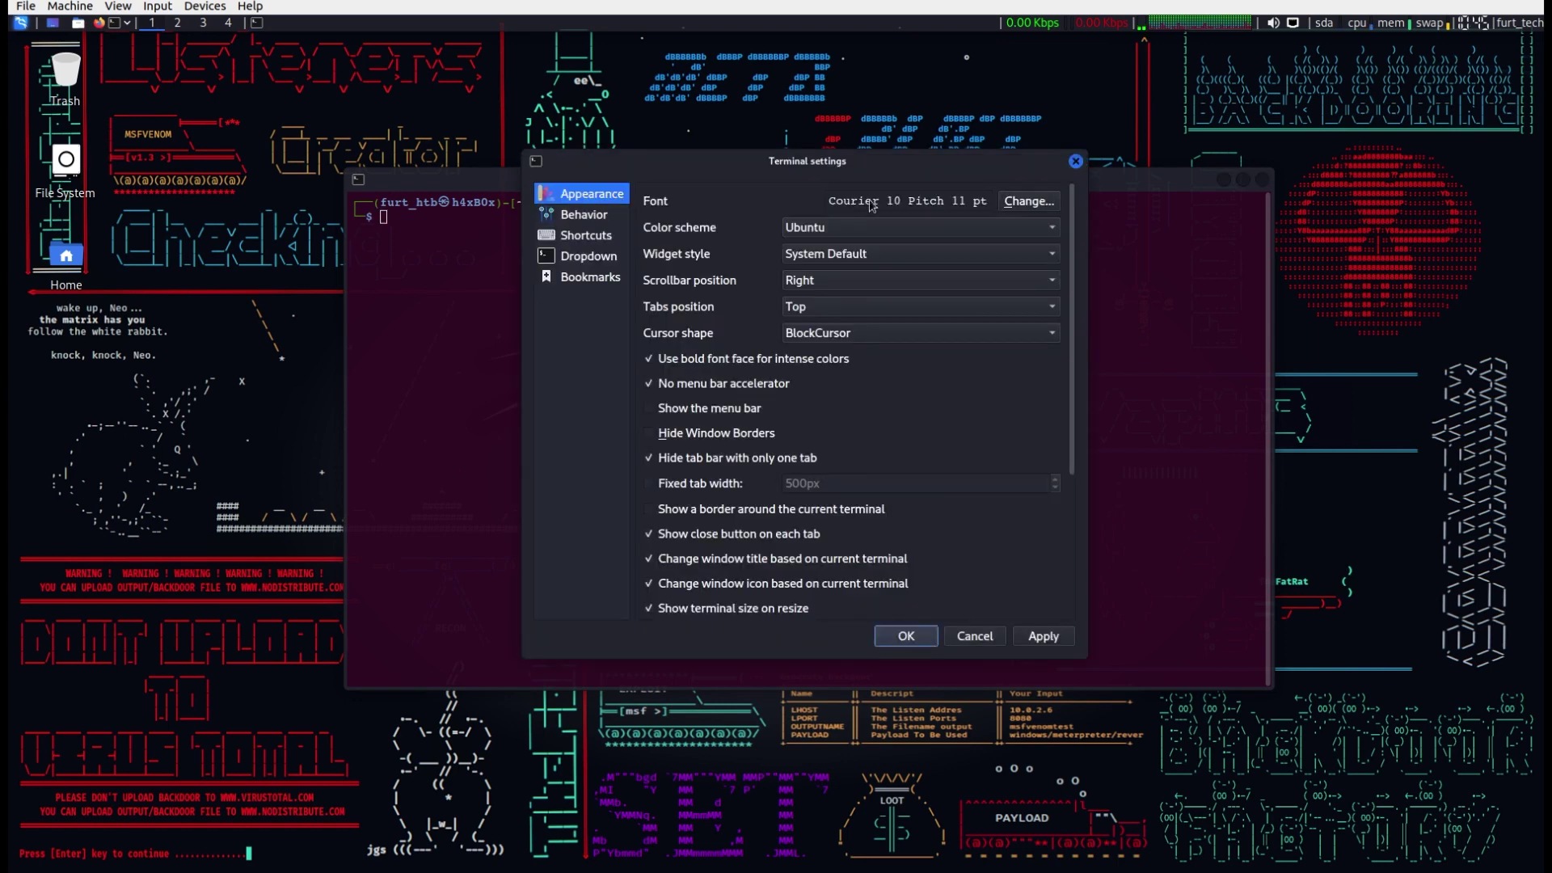
left_click(864, 259)
left_click(873, 279)
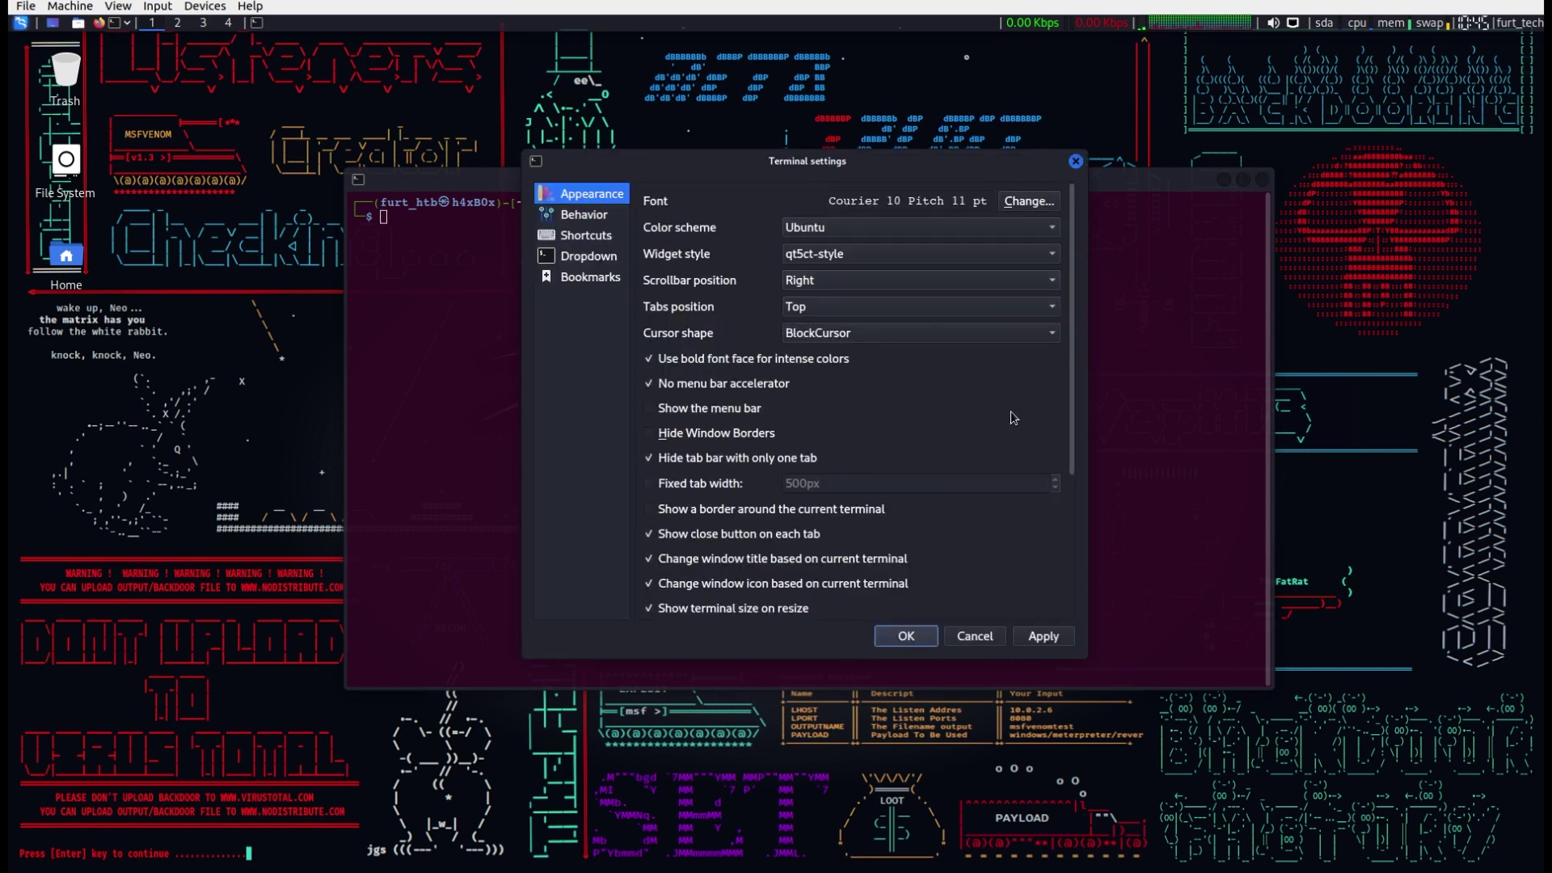
left_click(1037, 639)
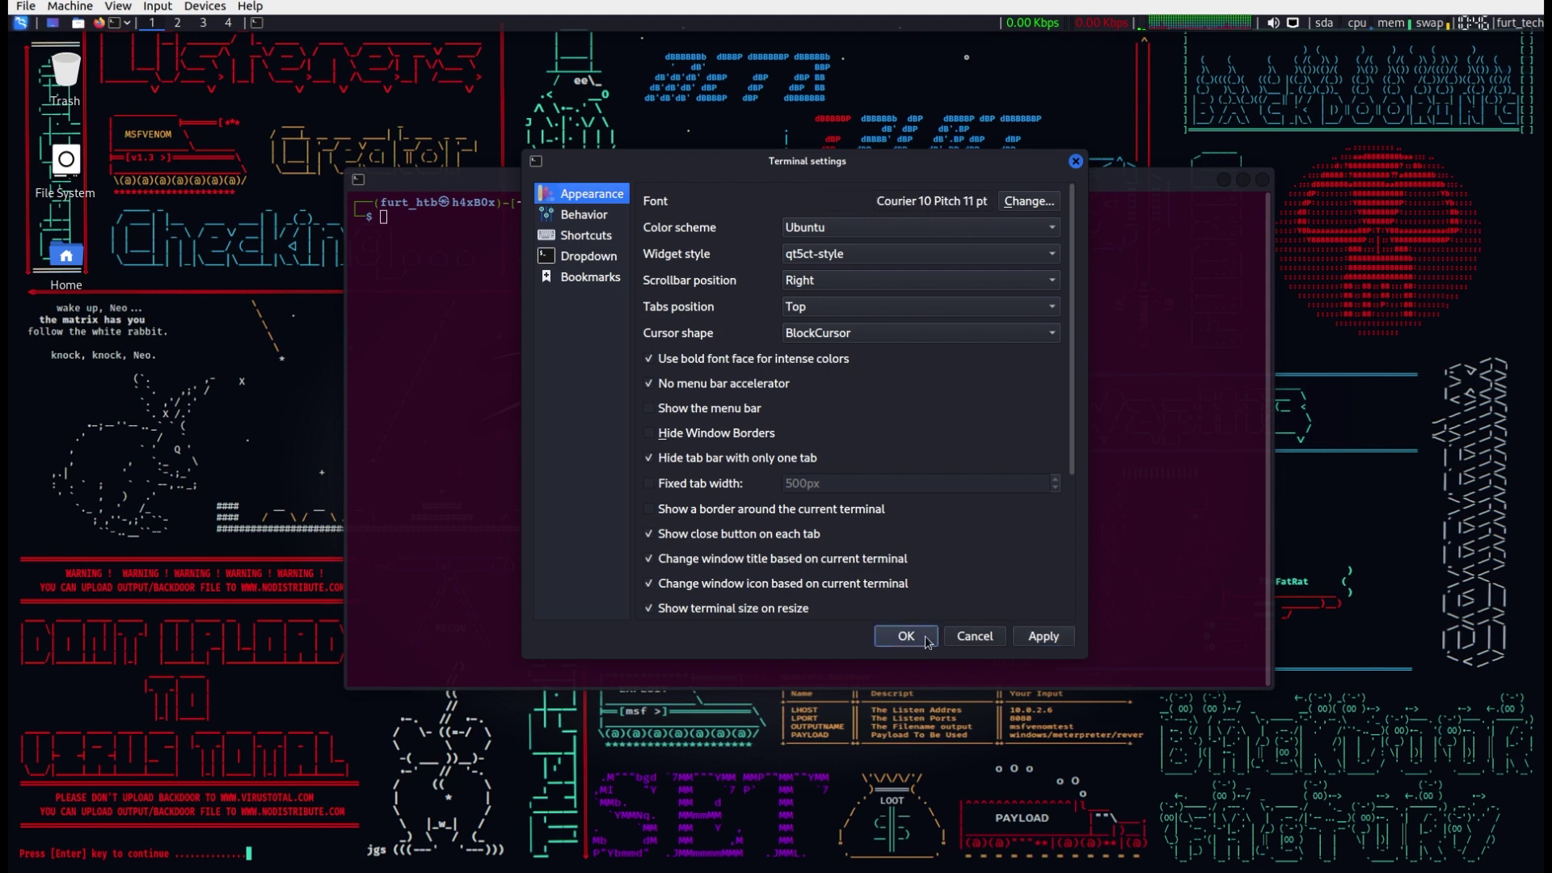
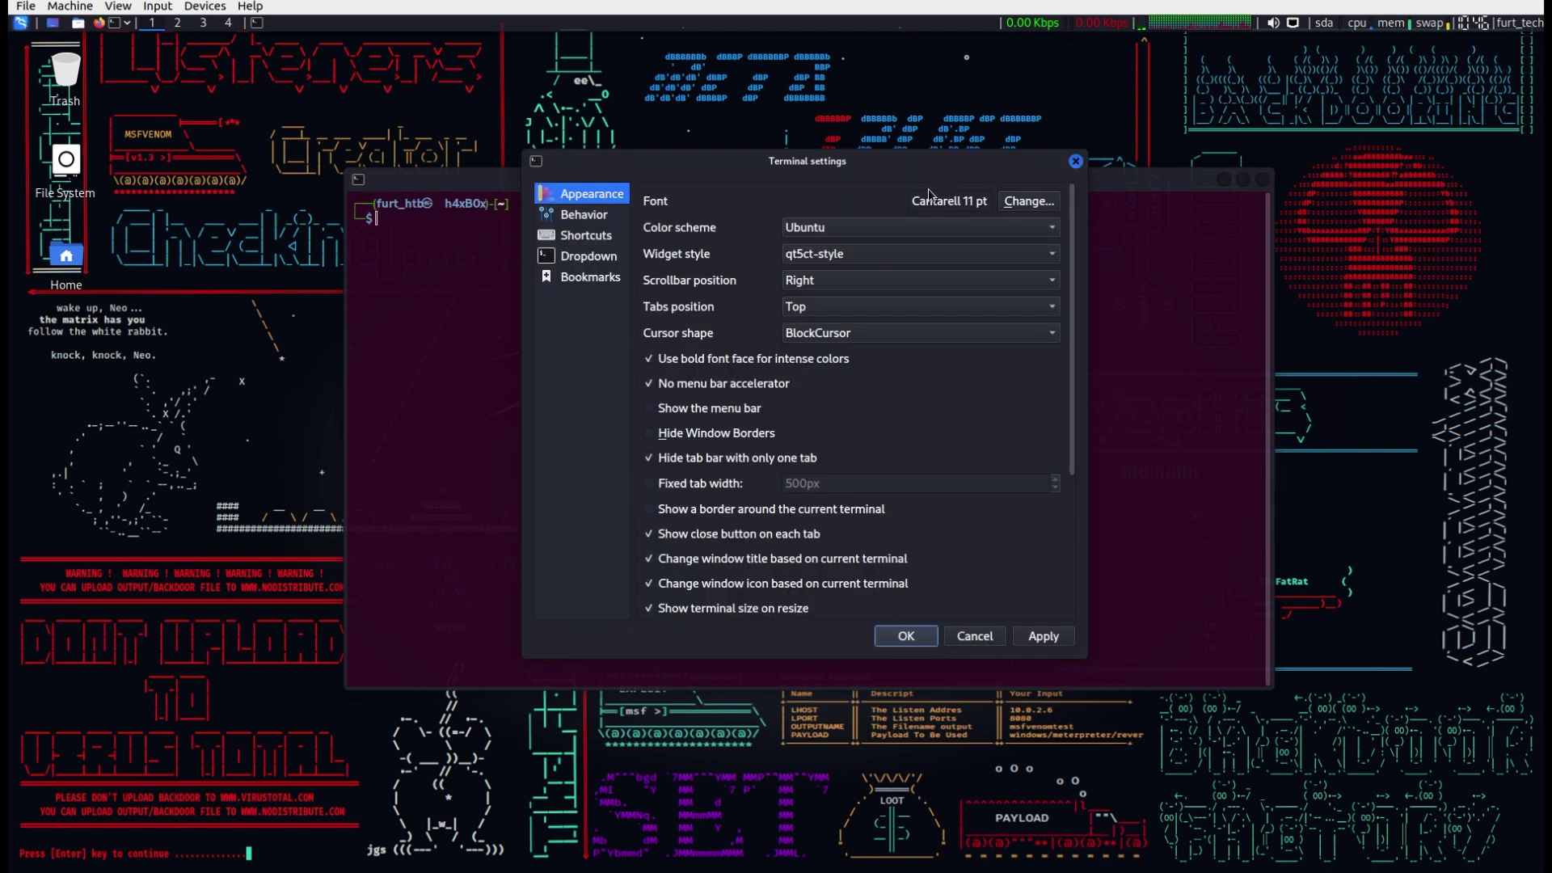
- Replace the Cantarell terminal font with MathJax_Vector-Bold 11 pt, then apply and save the settings
left_click(1028, 203)
left_click(871, 388)
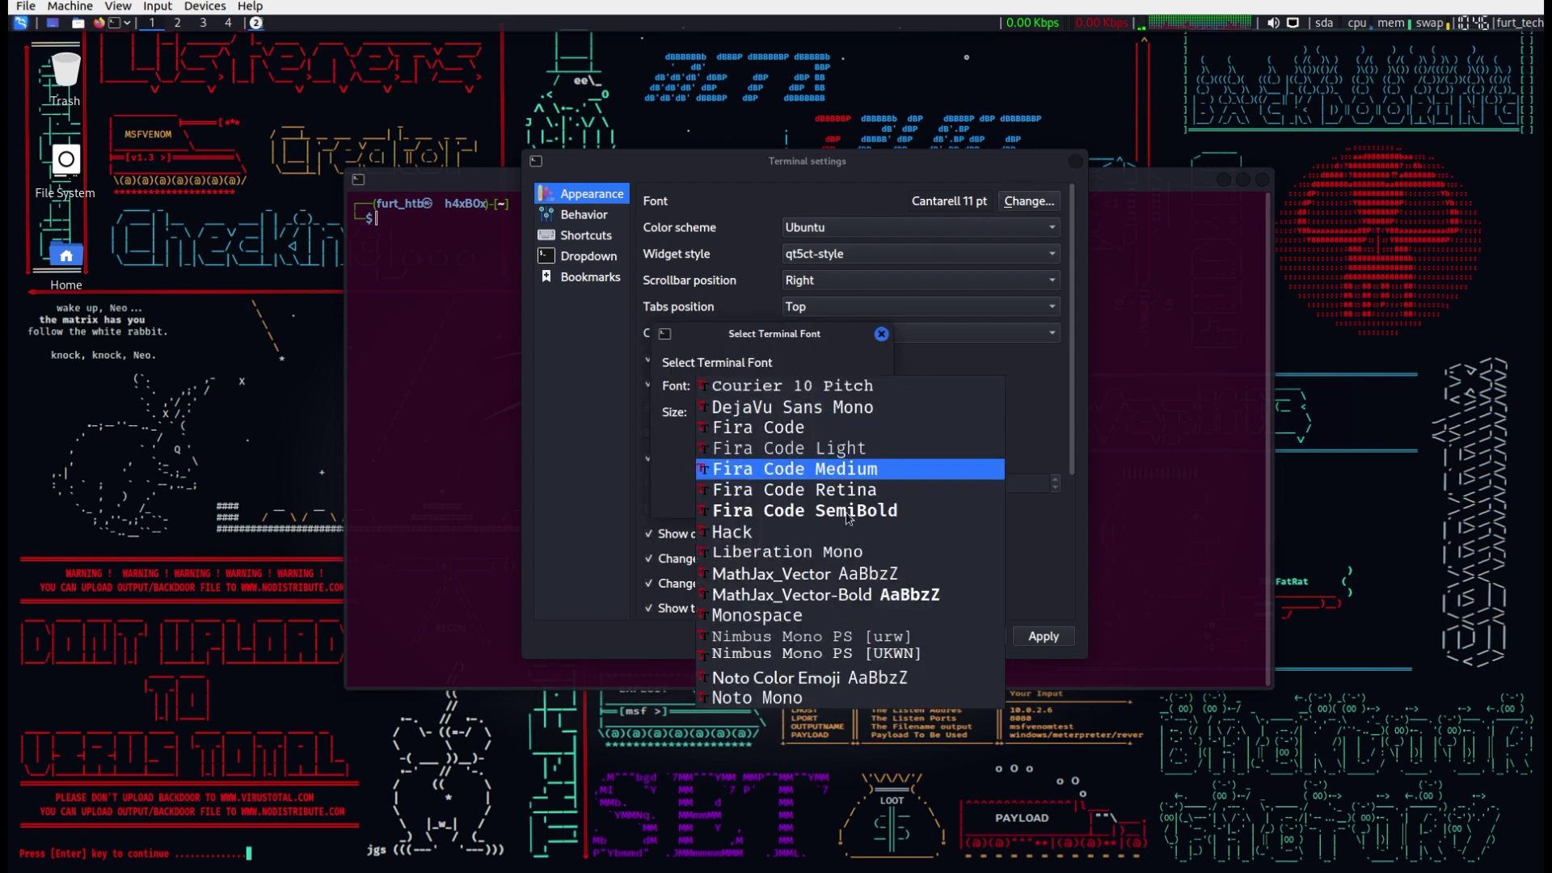
left_click(768, 594)
left_click(780, 494)
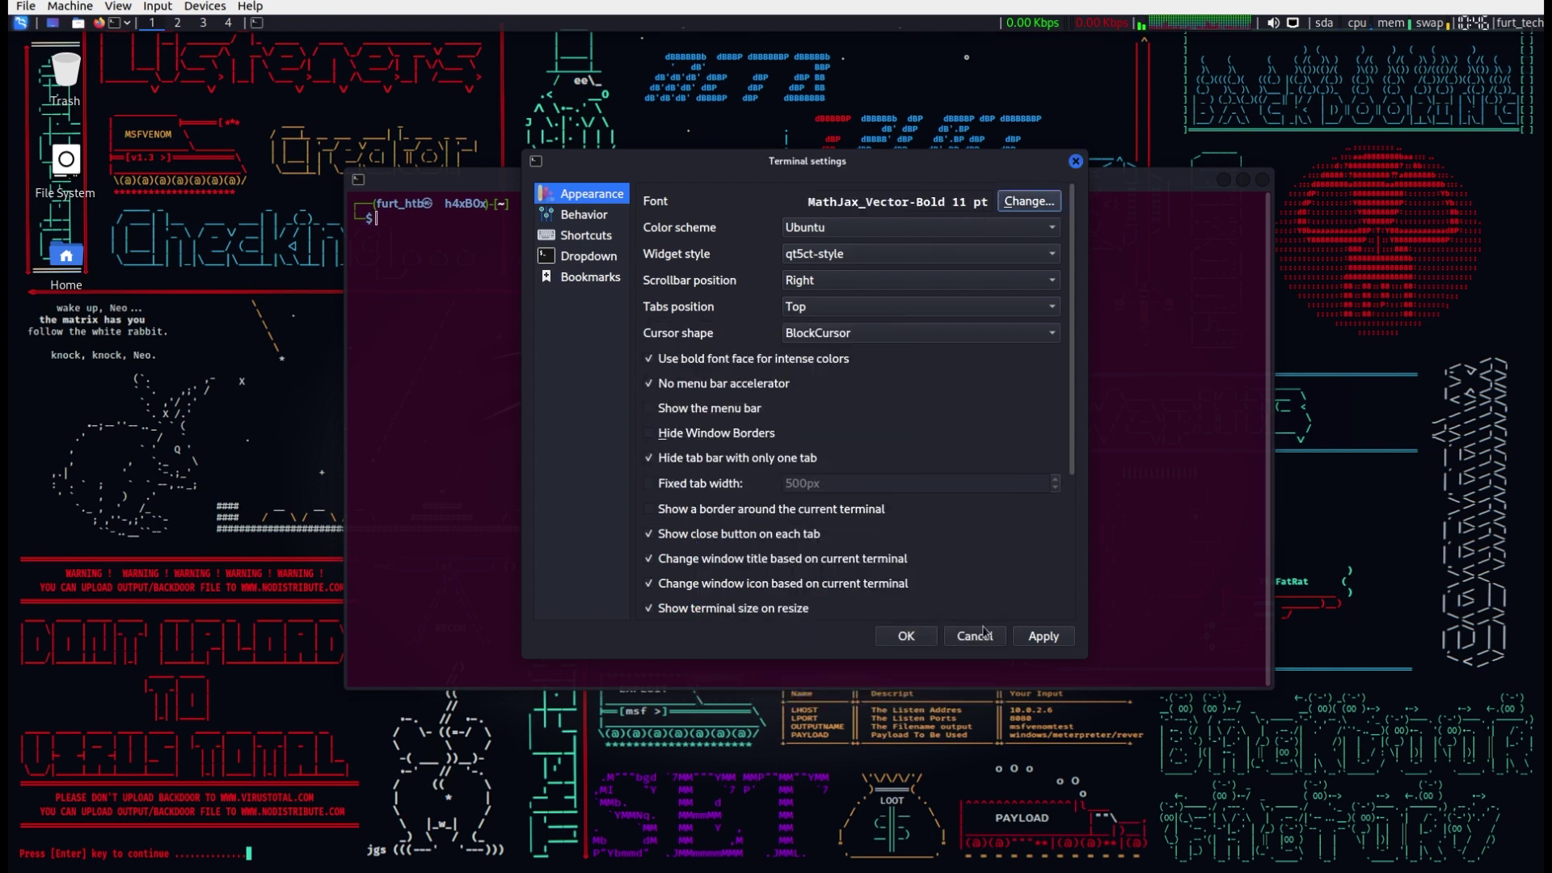
left_click(1043, 636)
left_click(906, 637)
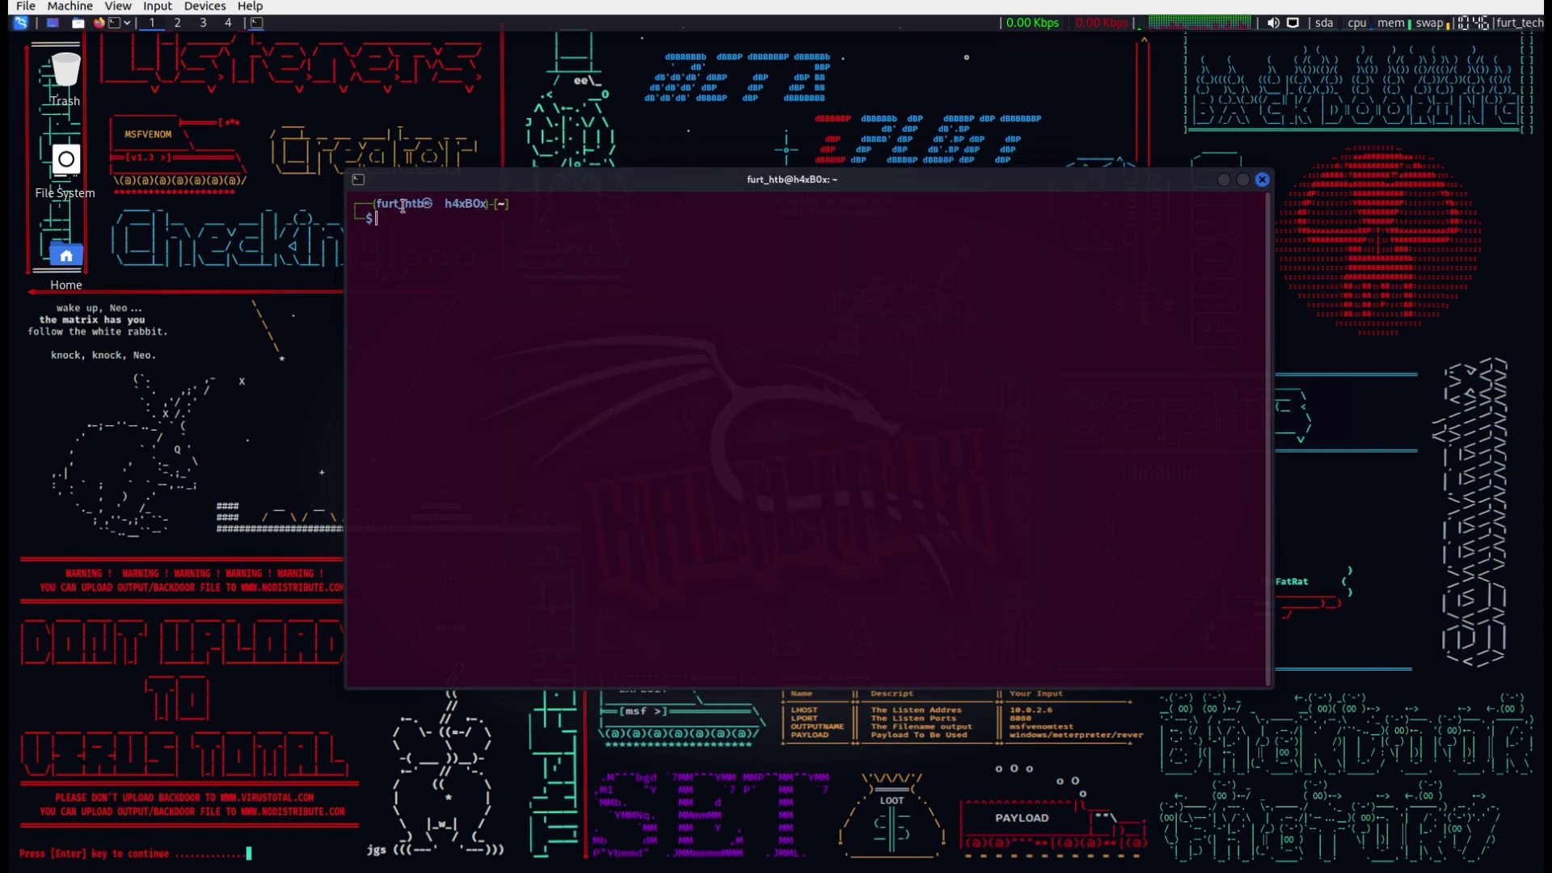
- Open the terminal settings and apply the Windows widget style
right_click(880, 424)
left_click(1003, 697)
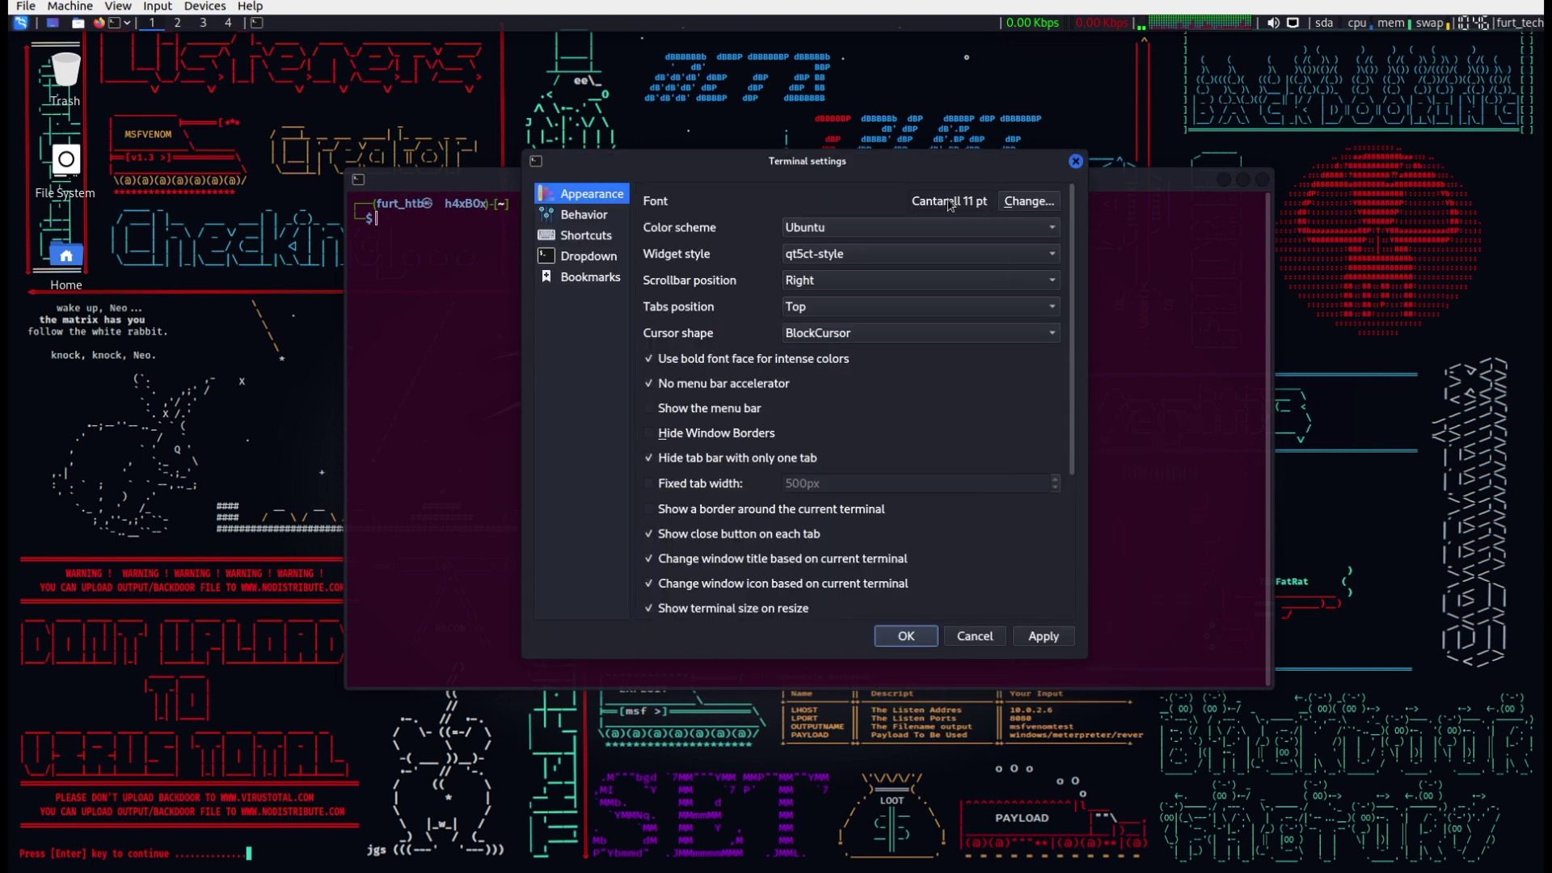
left_click(860, 257)
left_click(905, 275)
left_click(1044, 636)
- Apply and save Fira Code 11 pt as the font, then reopen settings to check it
left_click(1025, 206)
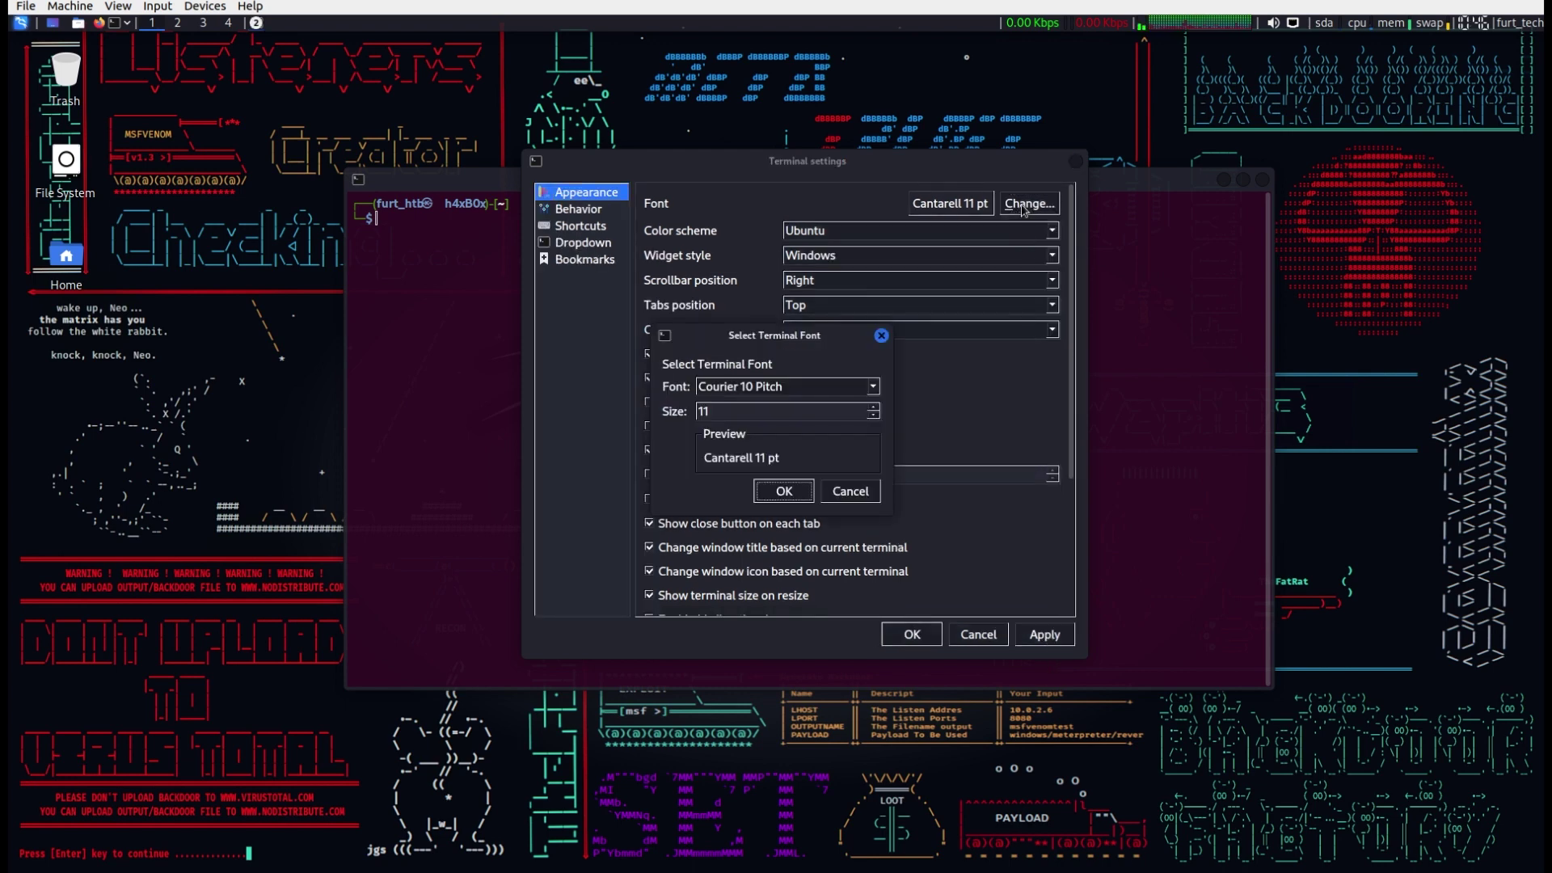
left_click(873, 386)
left_click(809, 449)
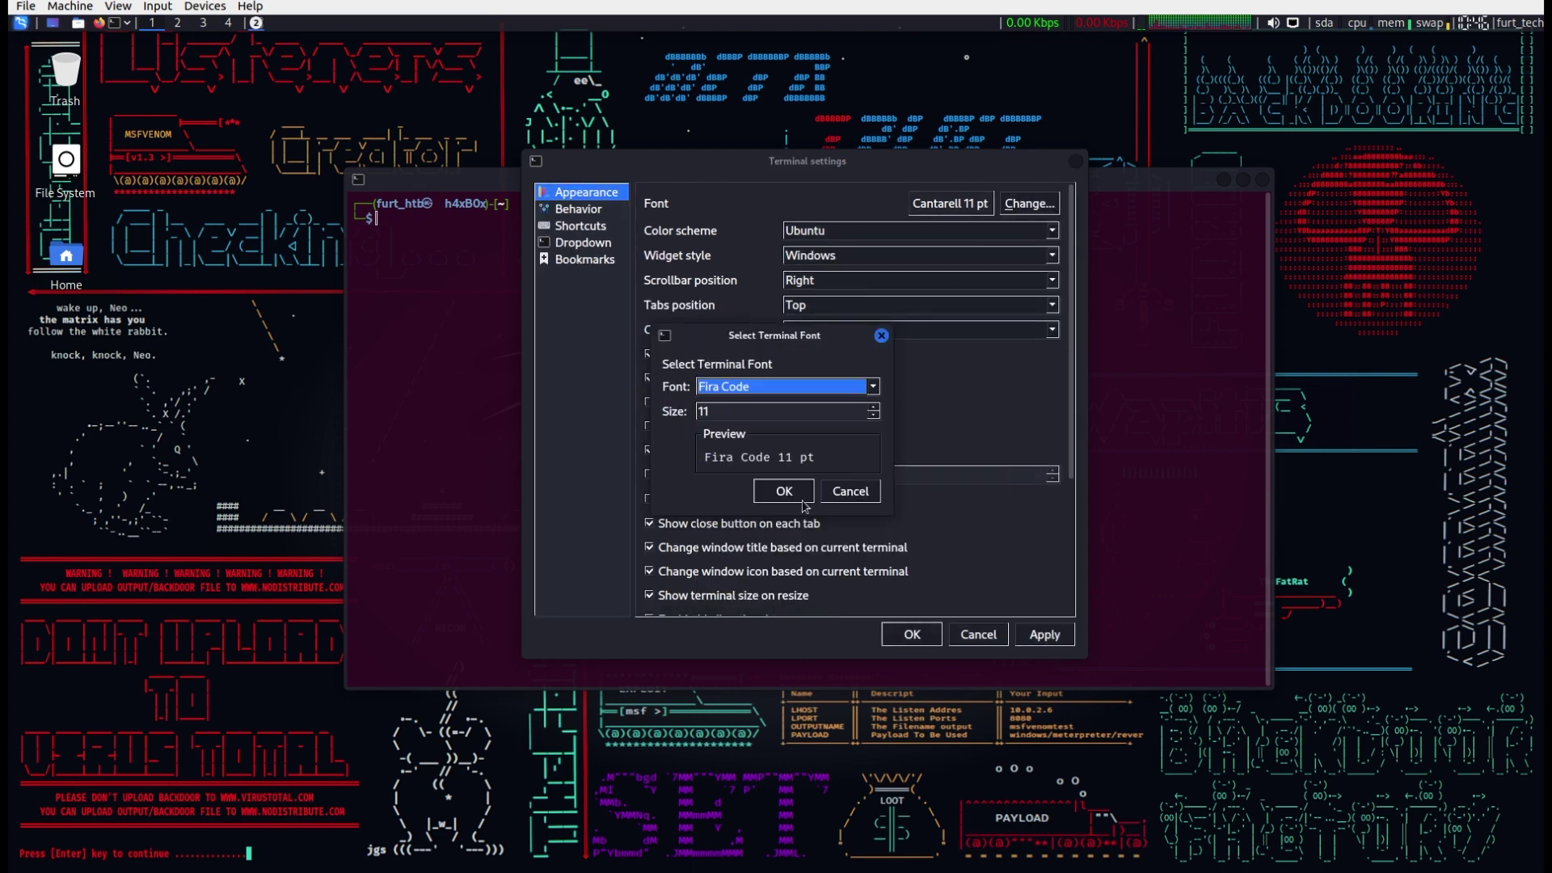
left_click(785, 491)
left_click(1033, 640)
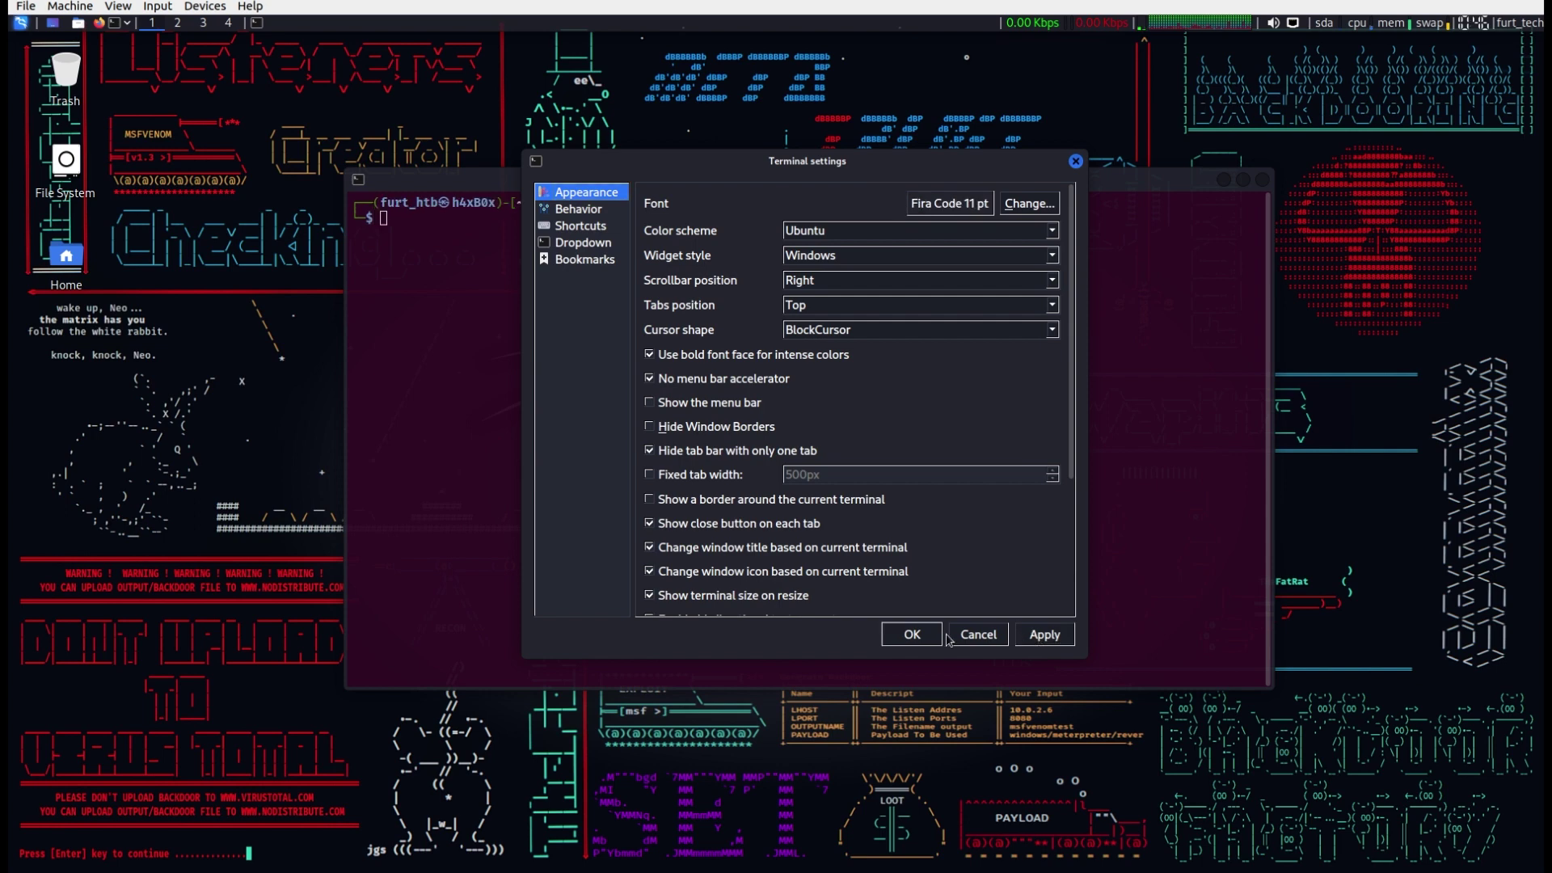
left_click(911, 634)
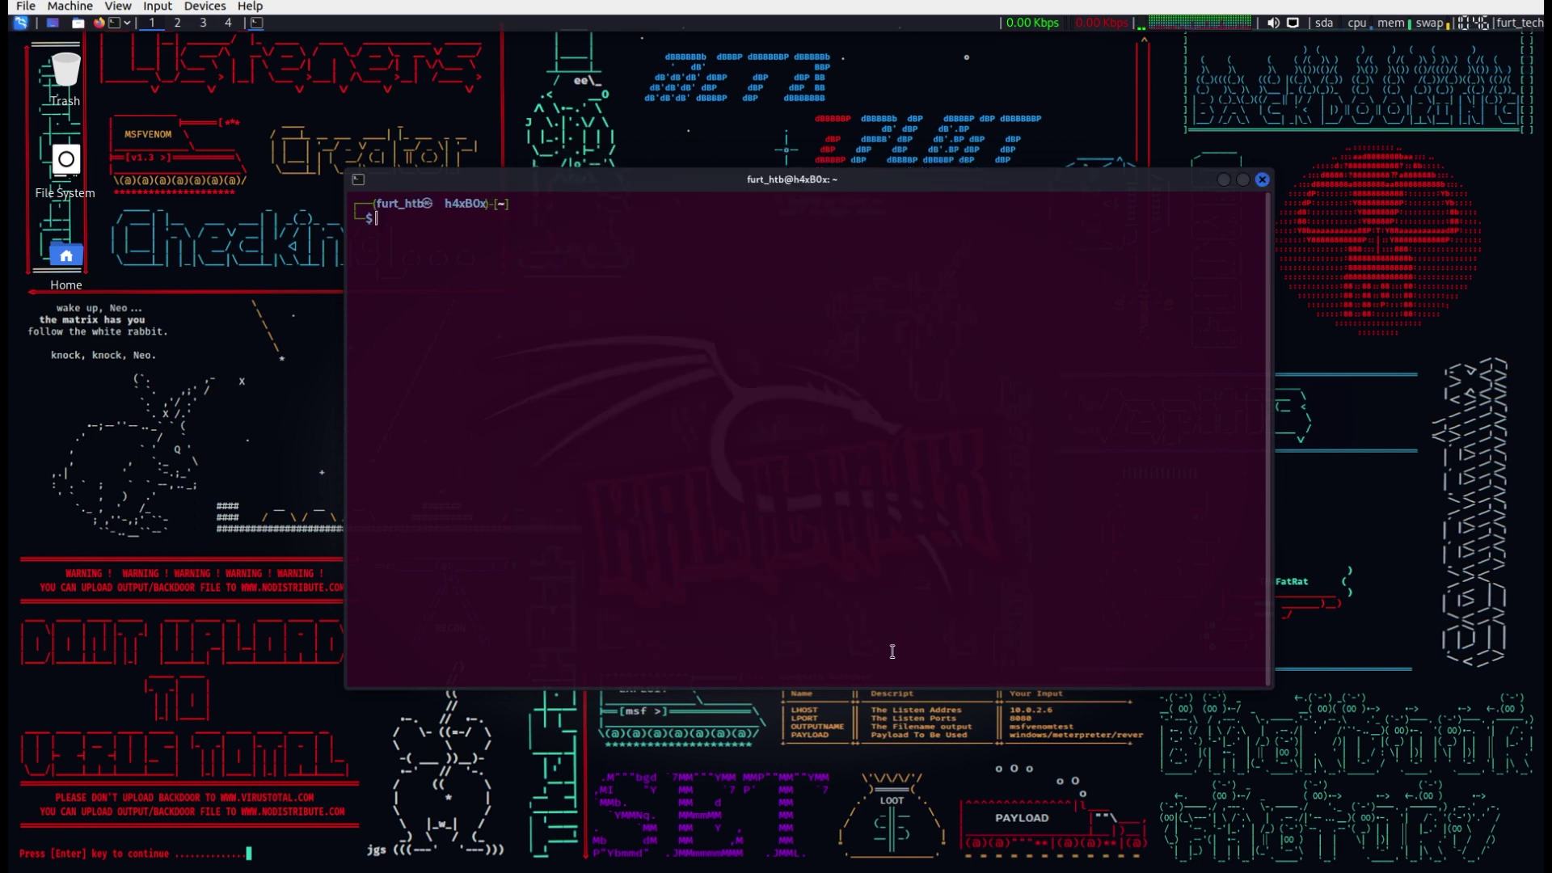
key("ctrl+shift+p")
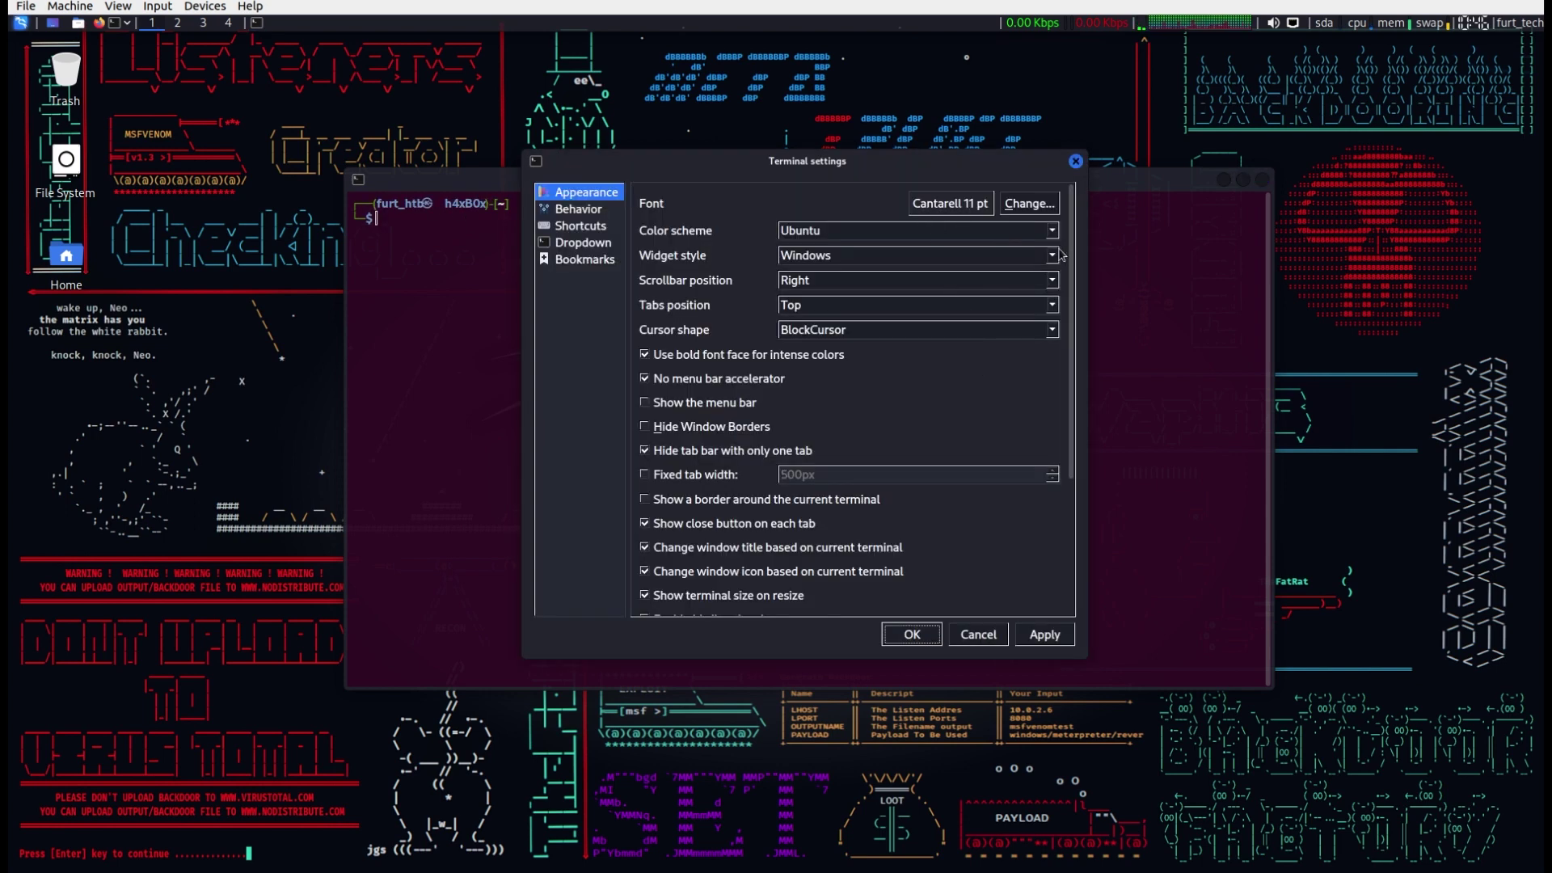
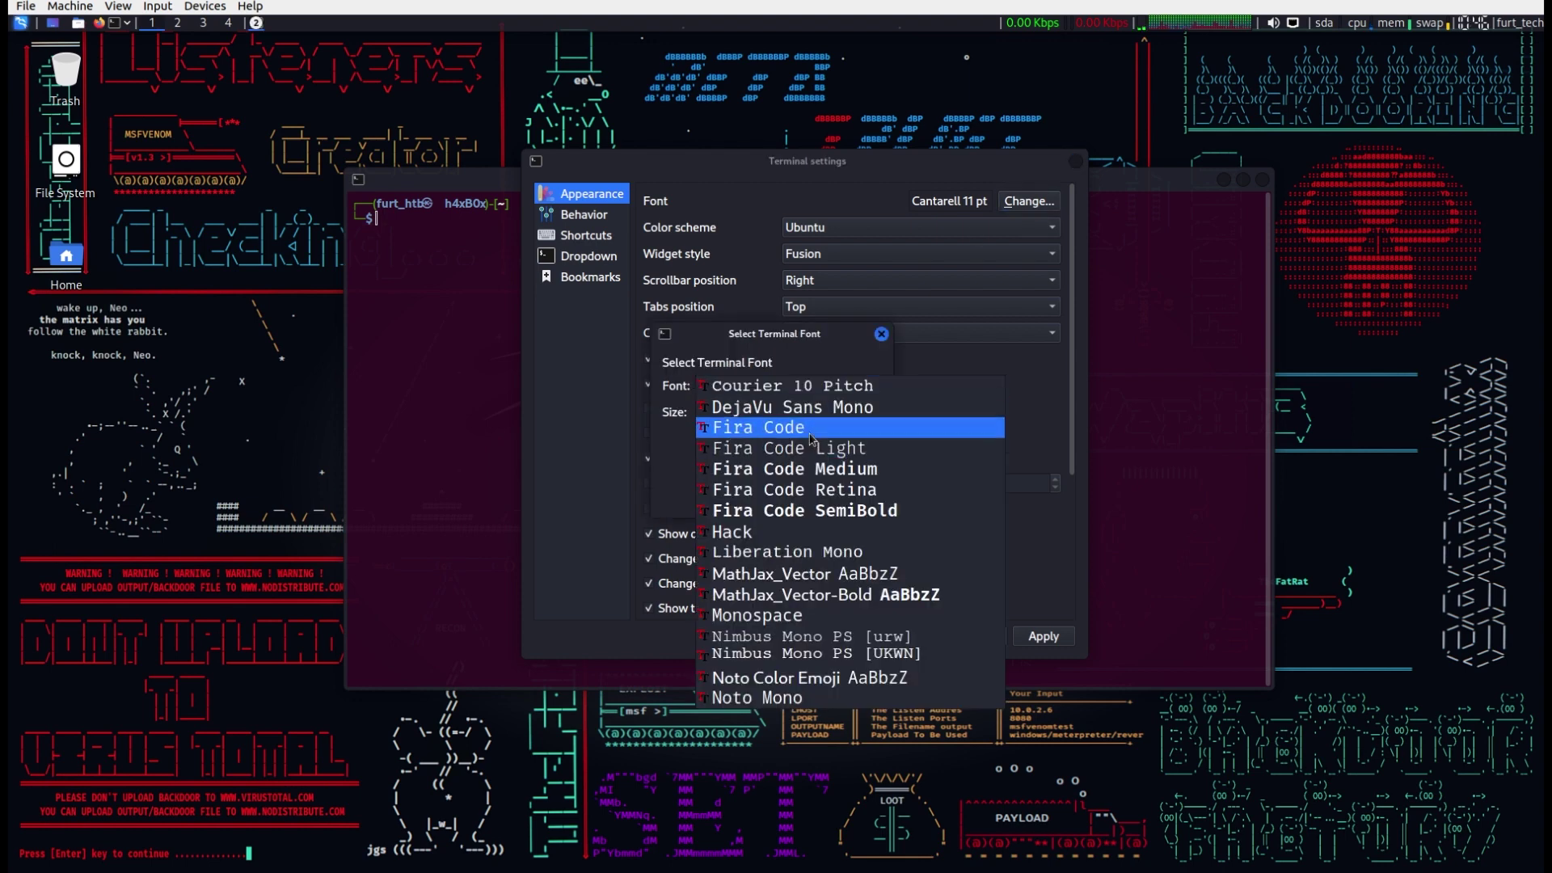
- Choose Fira Code as the terminal font and accept it in Terminal settings
left_click(812, 426)
left_click(803, 494)
left_click(1037, 639)
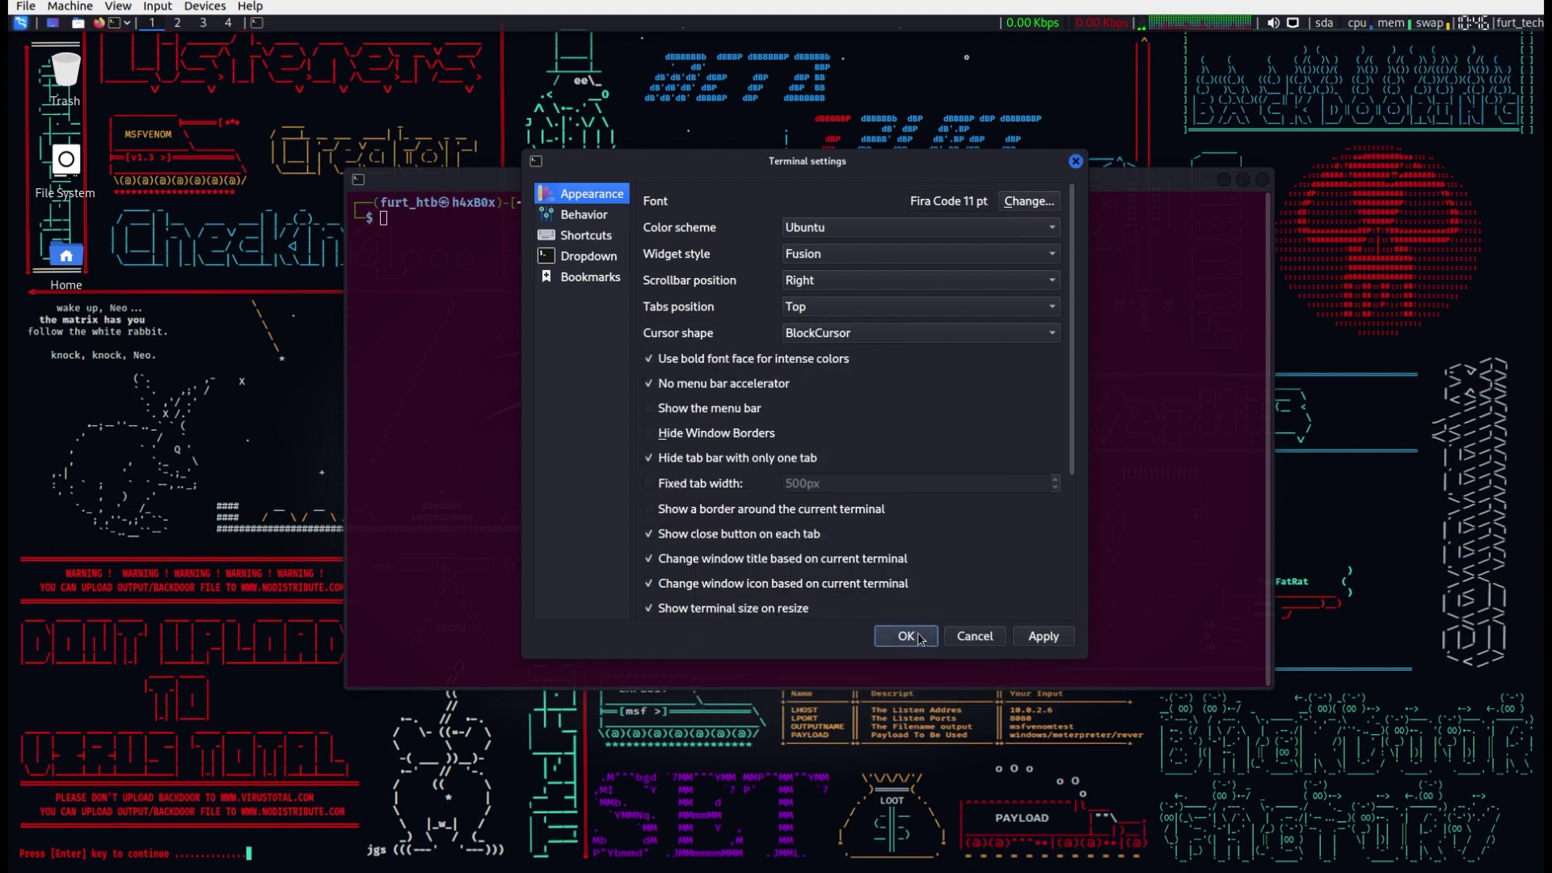
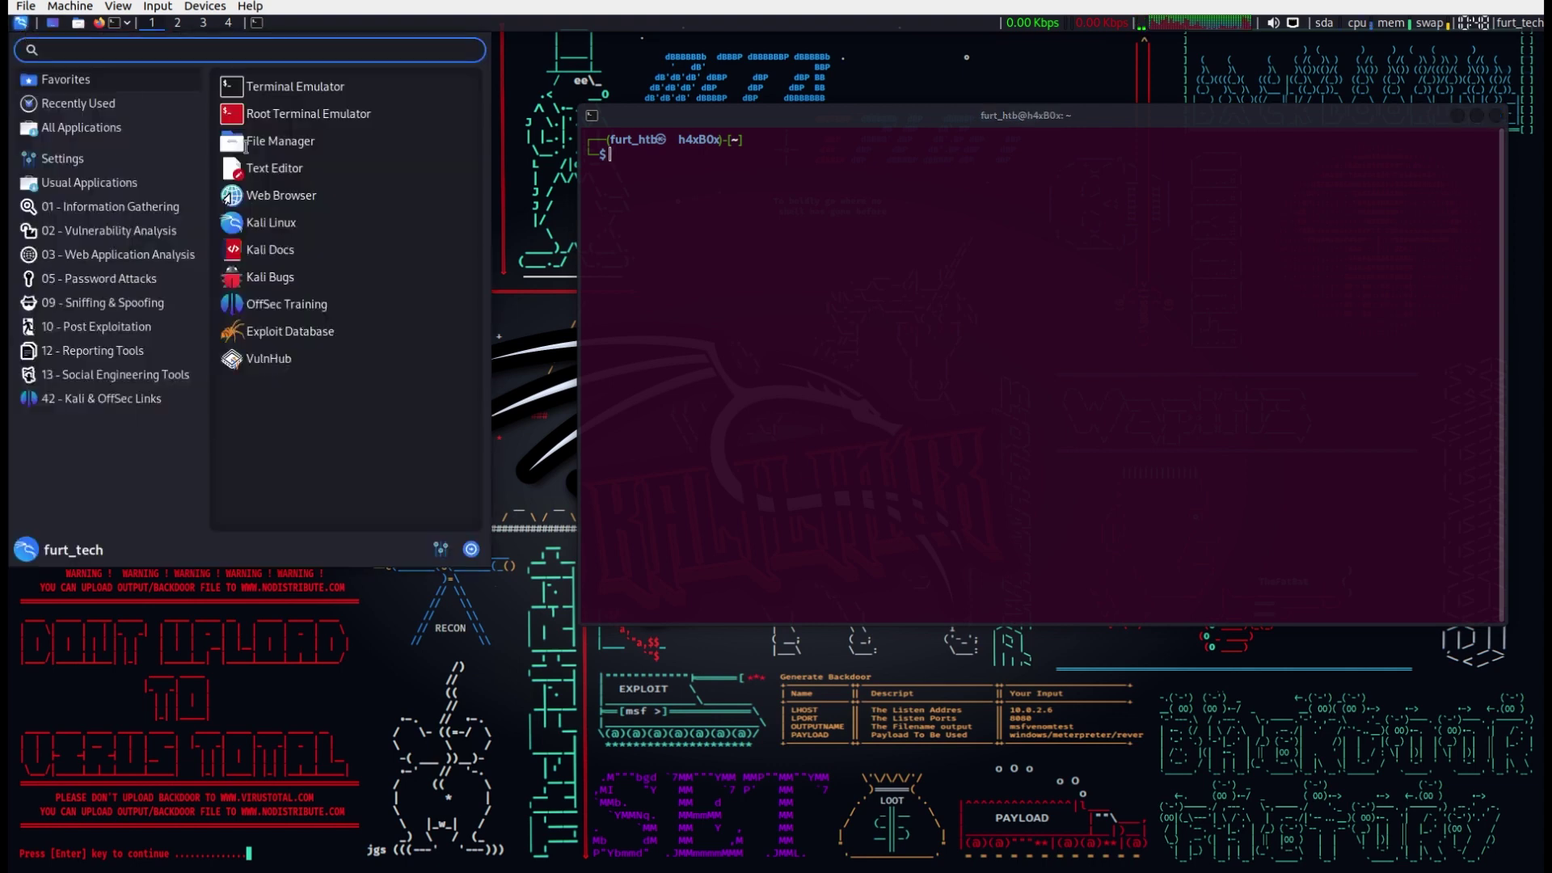
- Launch Qt5 Settings from the Xfce Settings Manager, leaving the widget style as Fusion
left_click(105, 159)
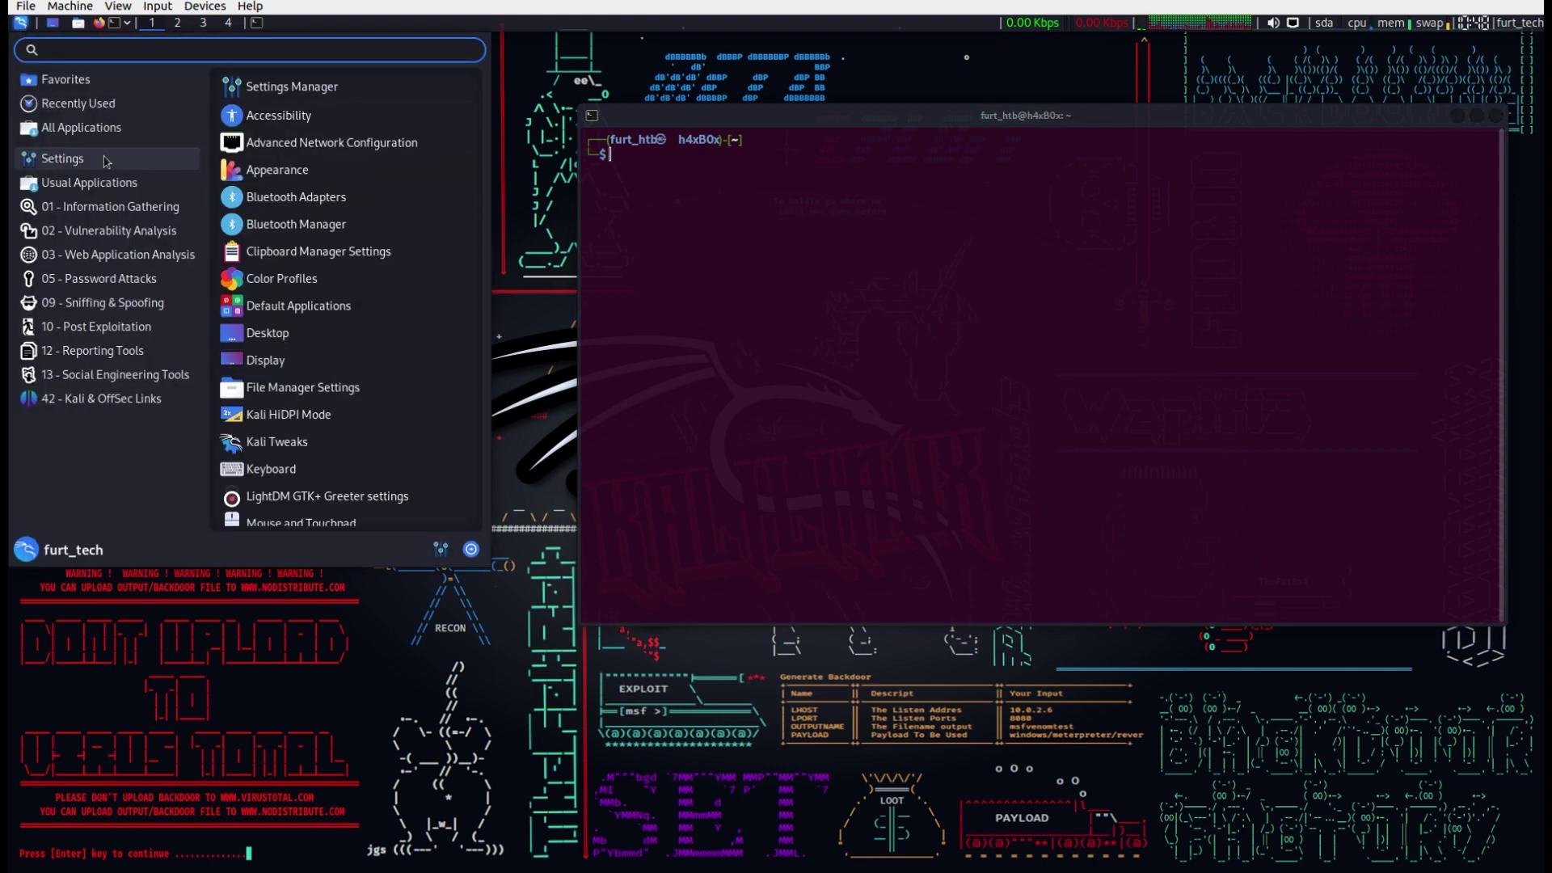
left_click(289, 86)
left_click(553, 422)
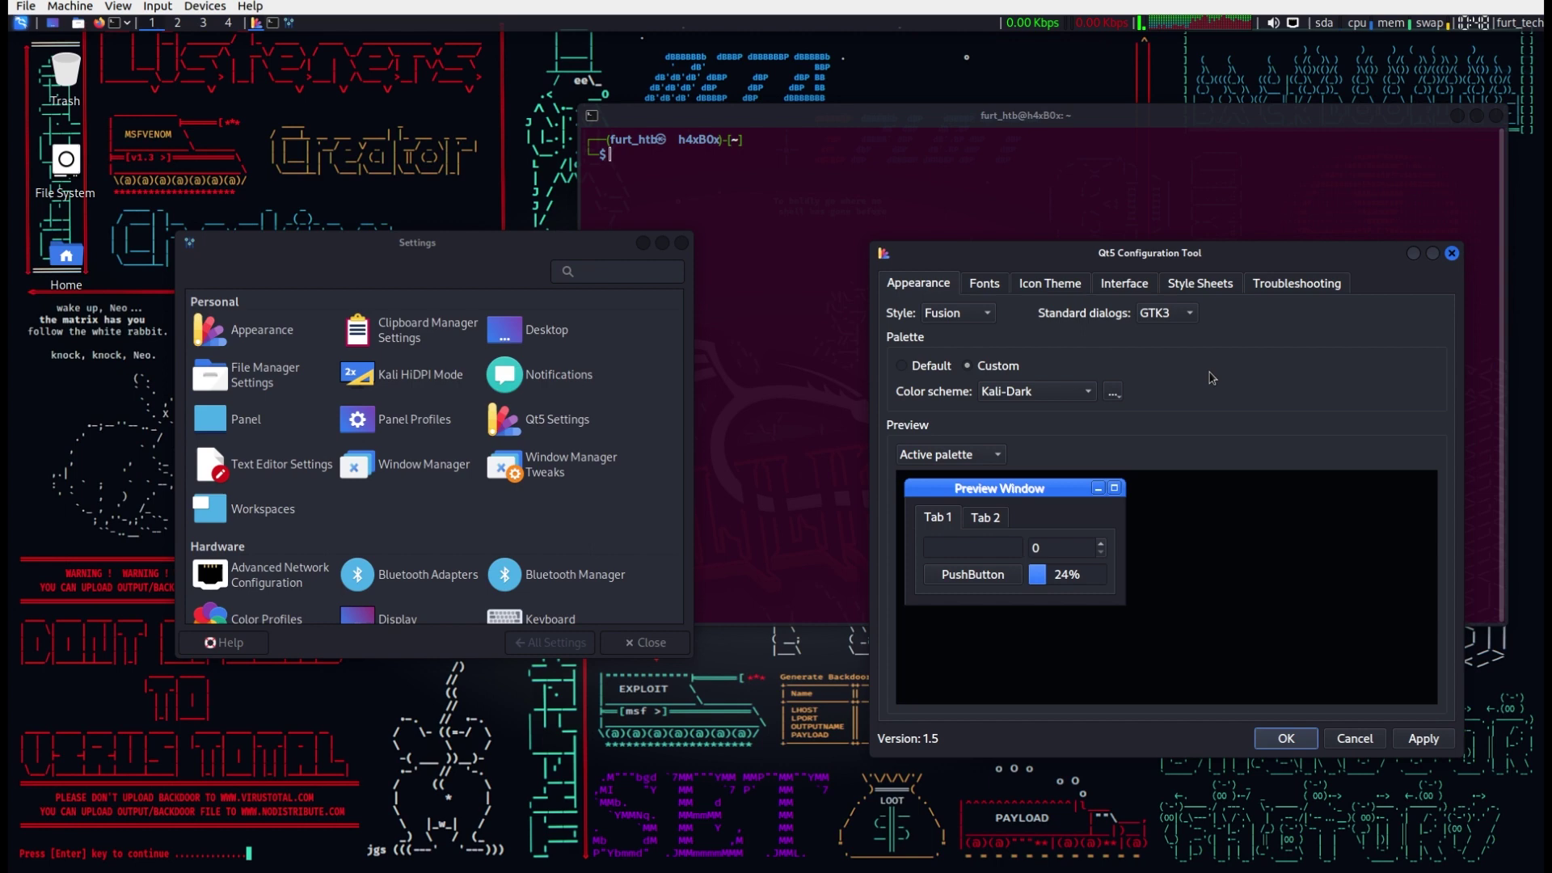
left_click(986, 320)
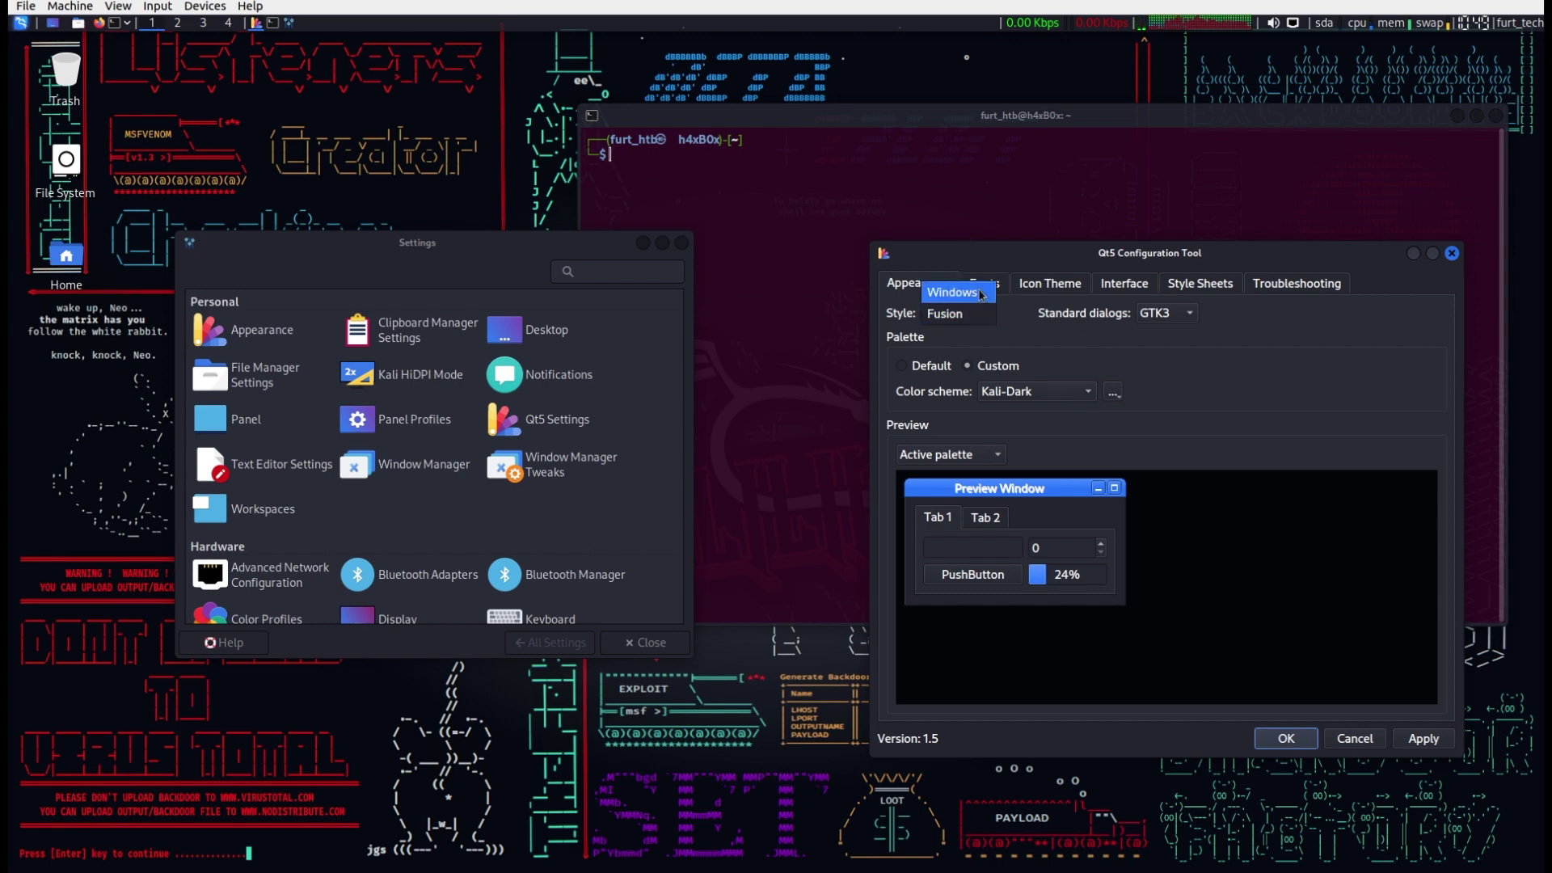
left_click(1071, 340)
- On the Fonts tab, change the general font from Cantarell 11 to Hack Regular 12
left_click(984, 285)
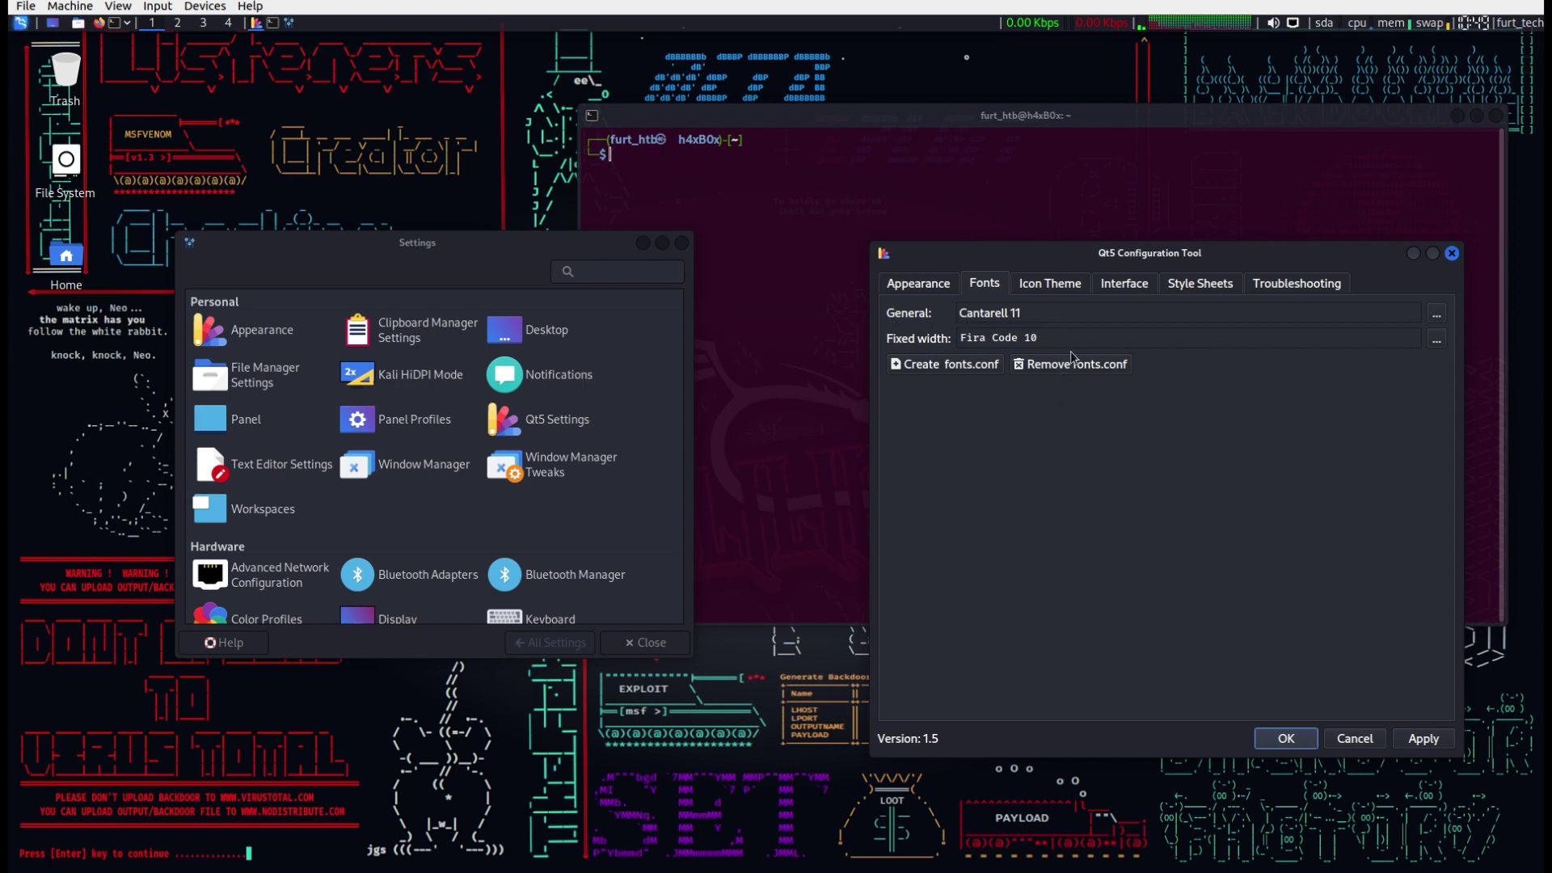
left_click(1436, 314)
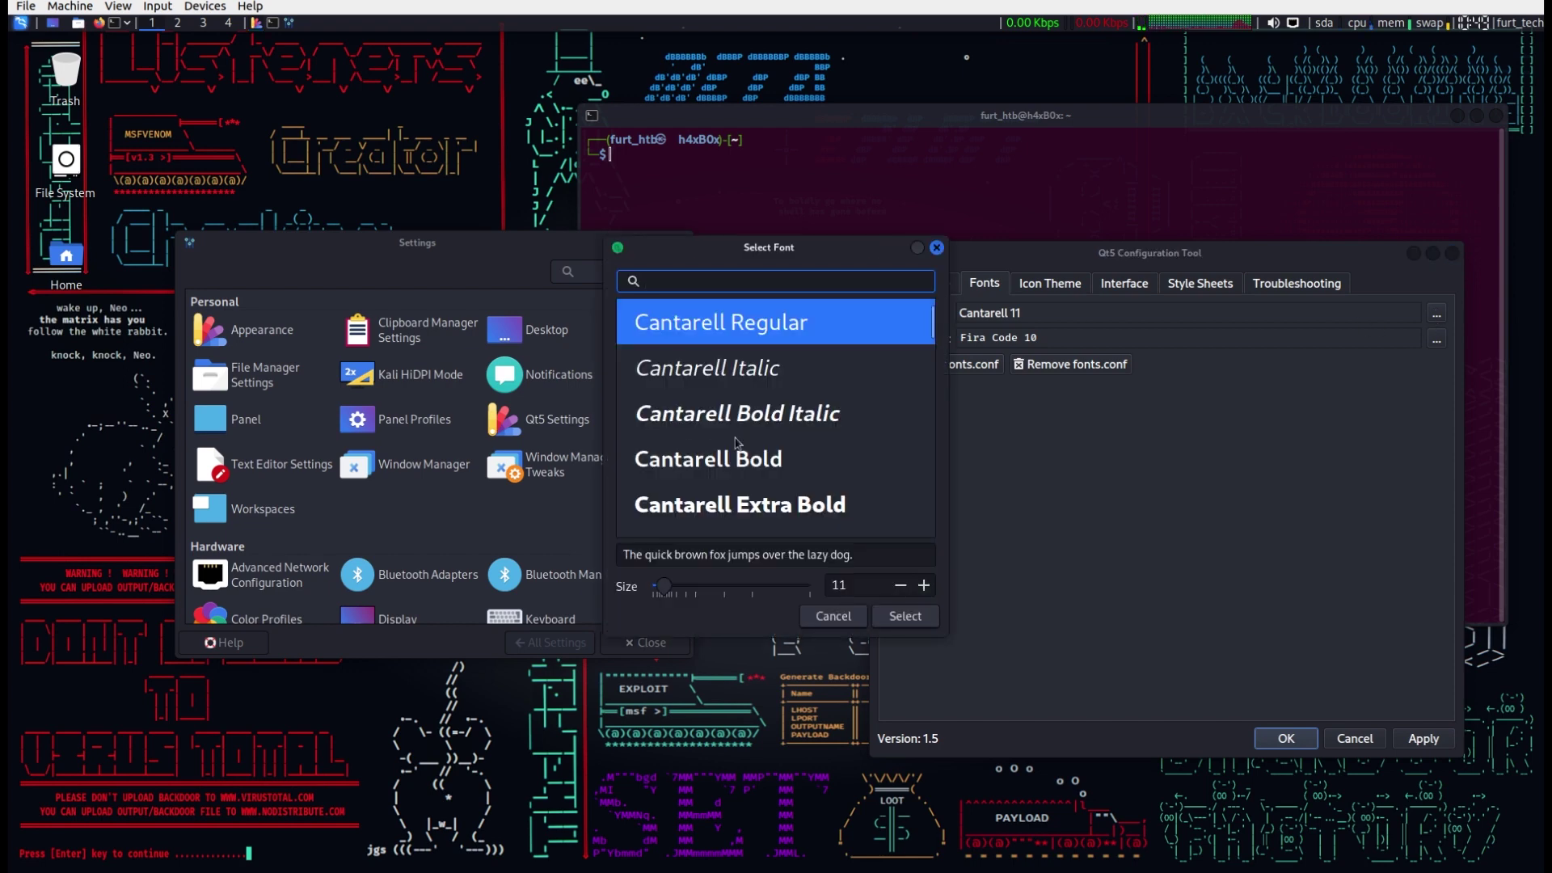
scroll(717, 421, "down", 5)
scroll(717, 420, "down", 4)
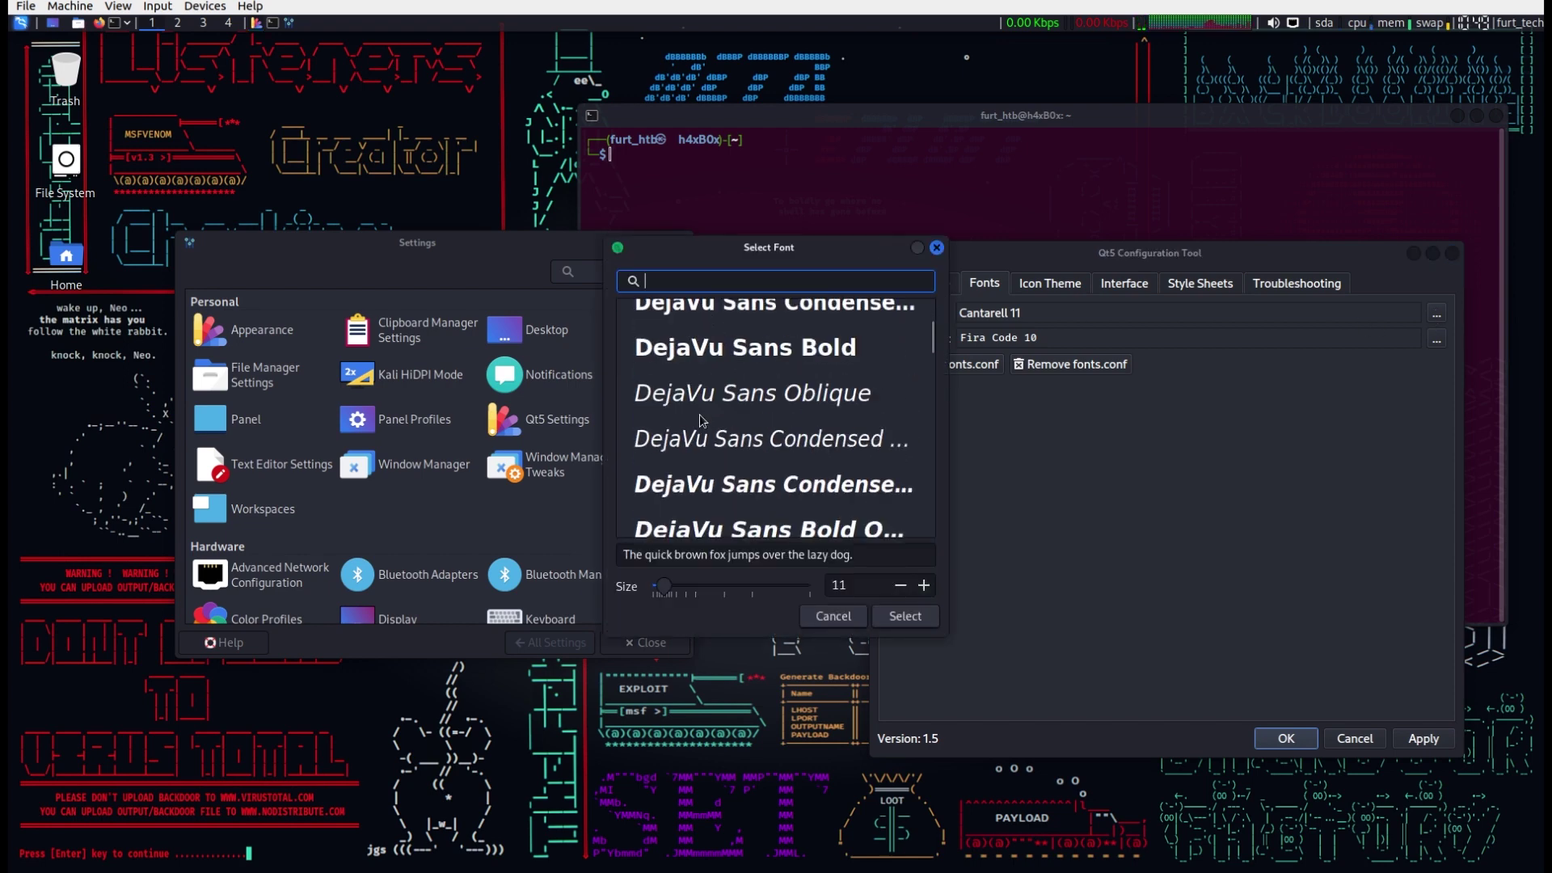
type("hackj")
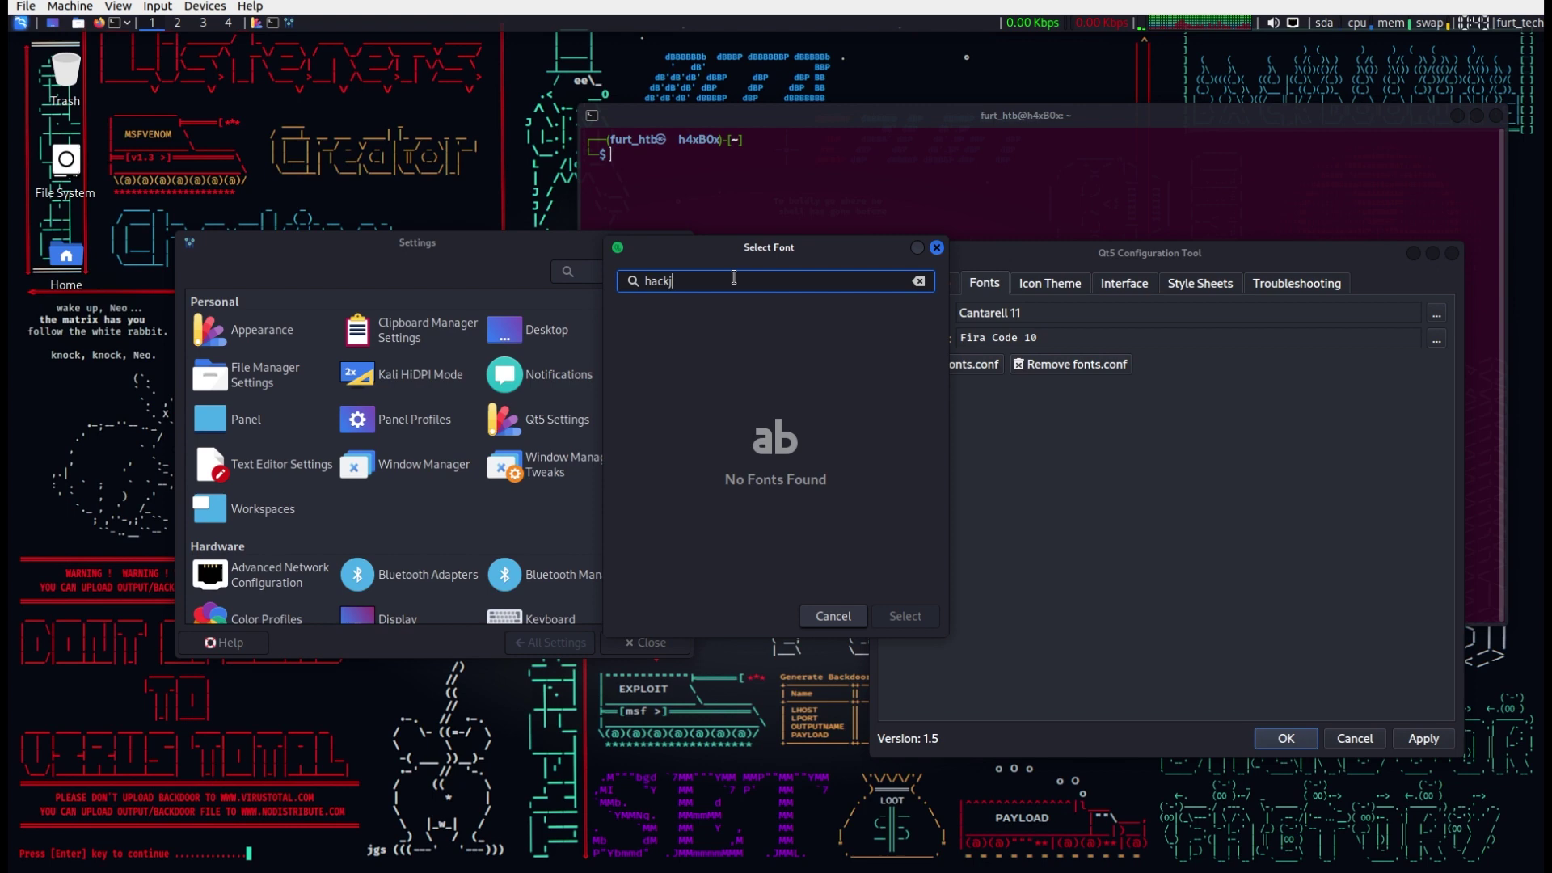
key("BackSpace")
key("BackSpace")
left_click(741, 340)
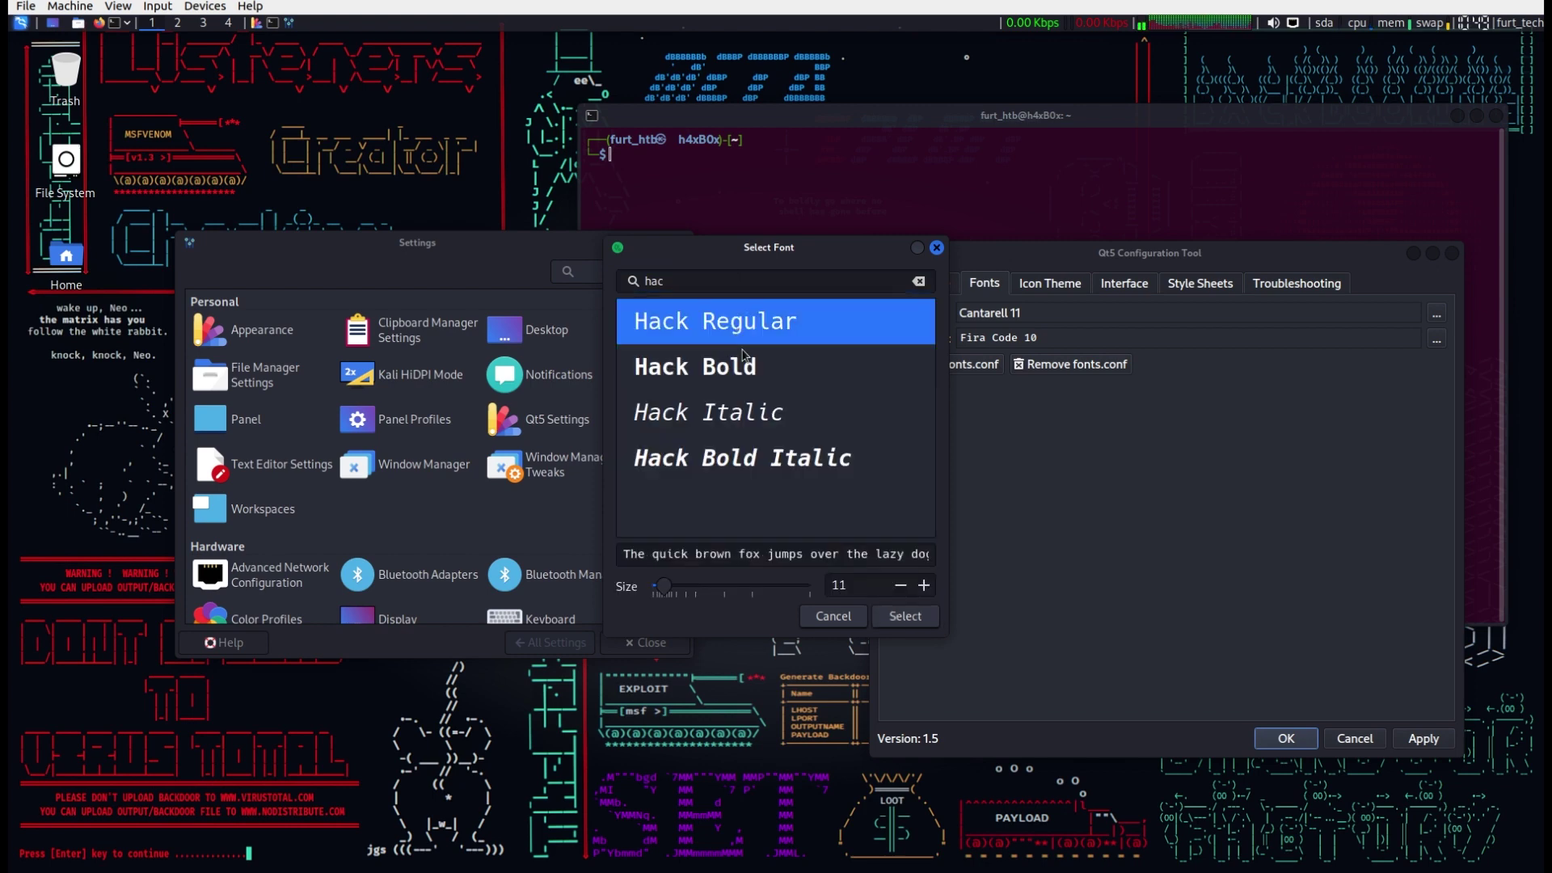
left_click(924, 586)
left_click(906, 616)
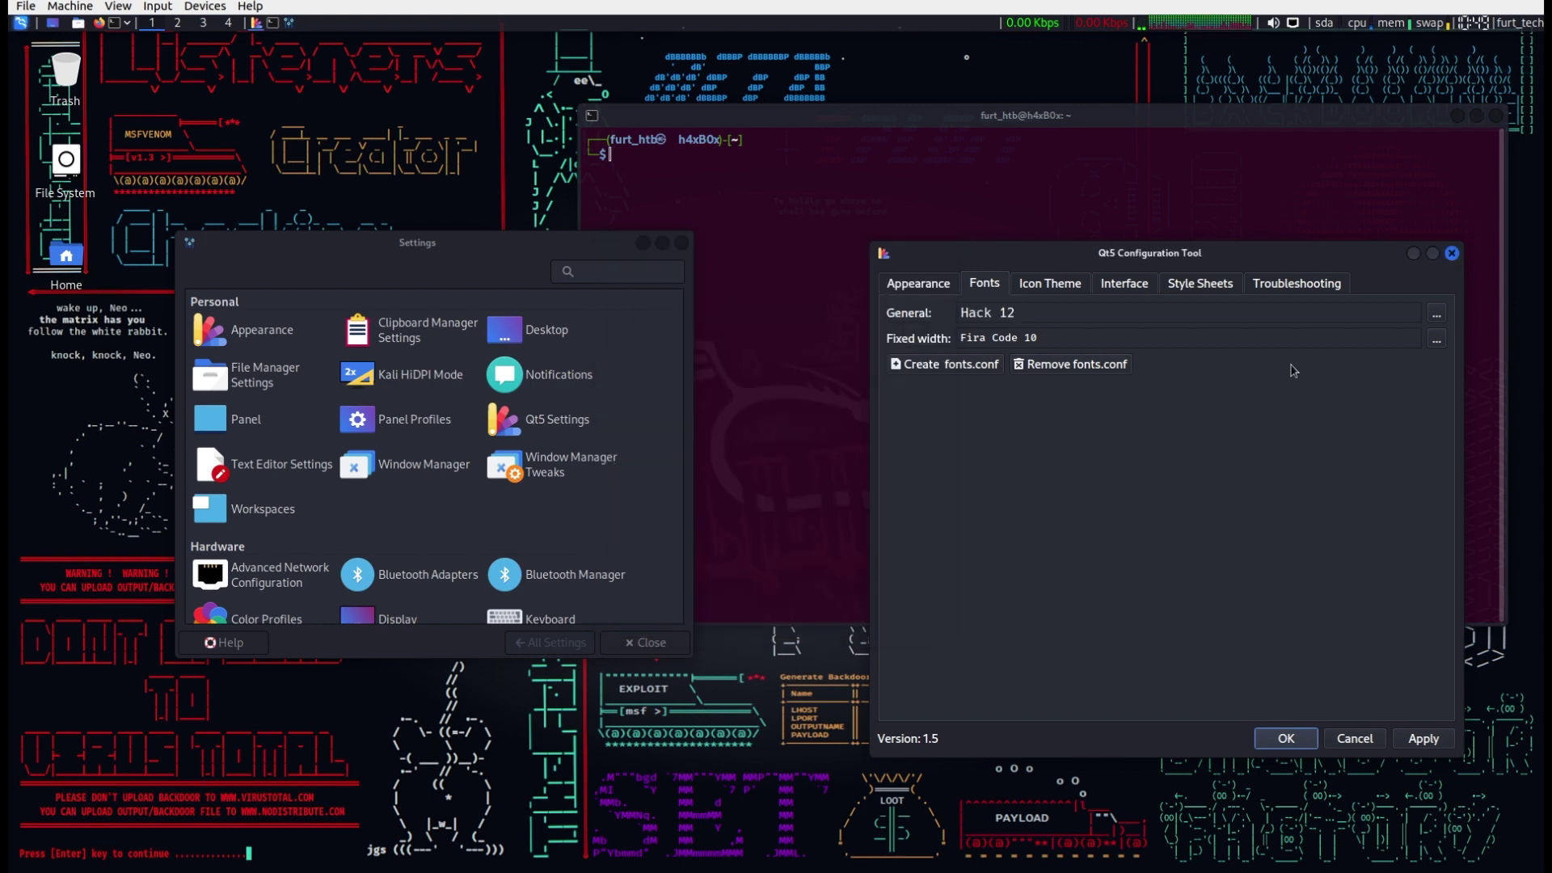
- Change the fixed-width font from Fira Code 10 to Hack Regular 11 and save the settings
left_click(1436, 342)
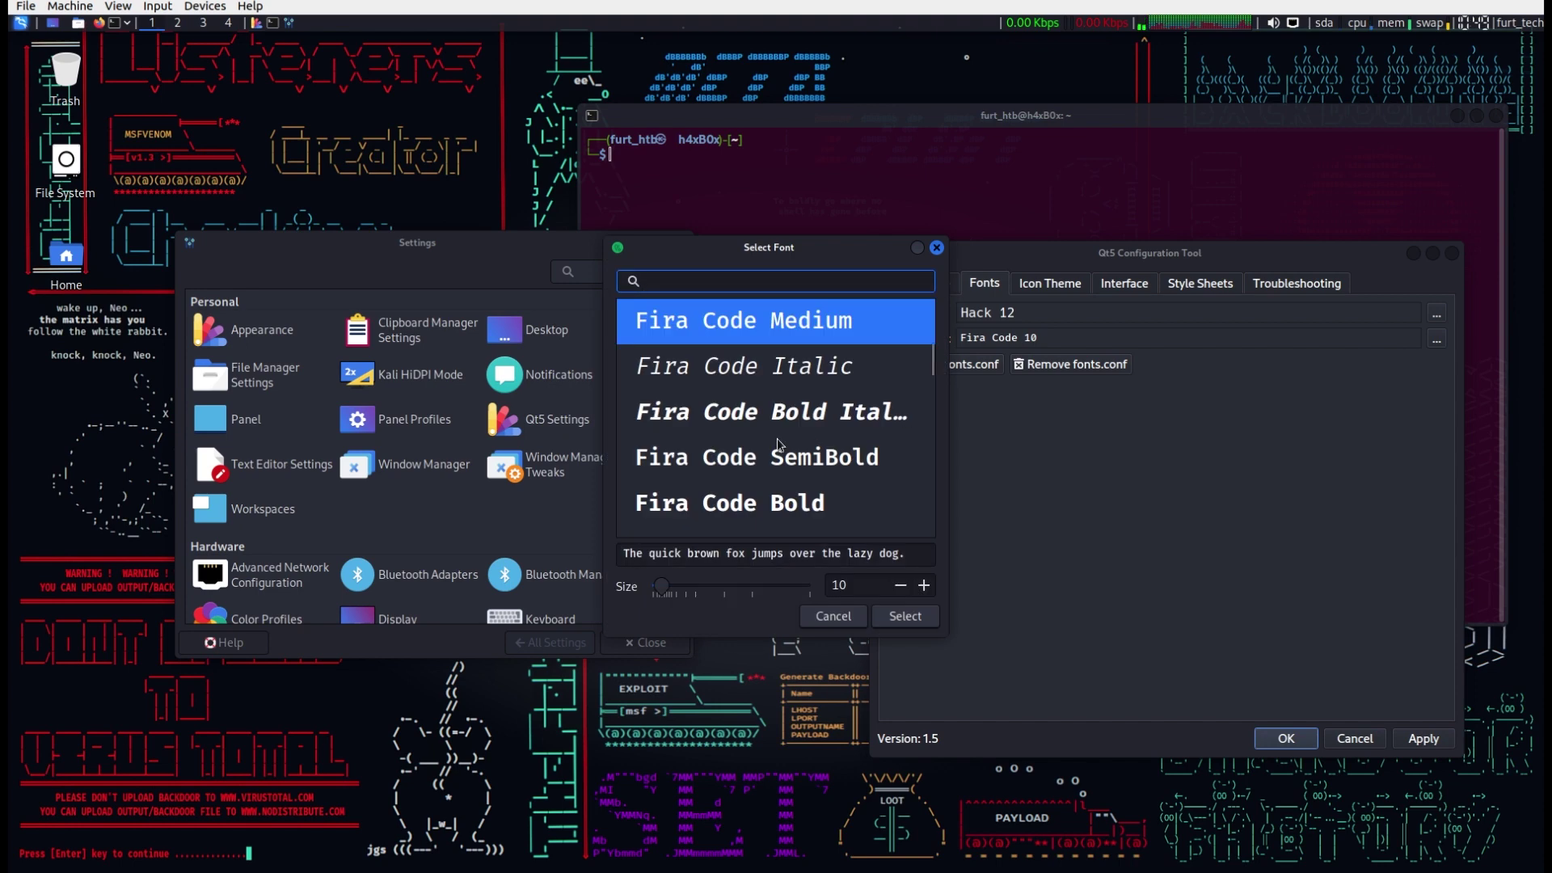
type("hack")
left_click(774, 338)
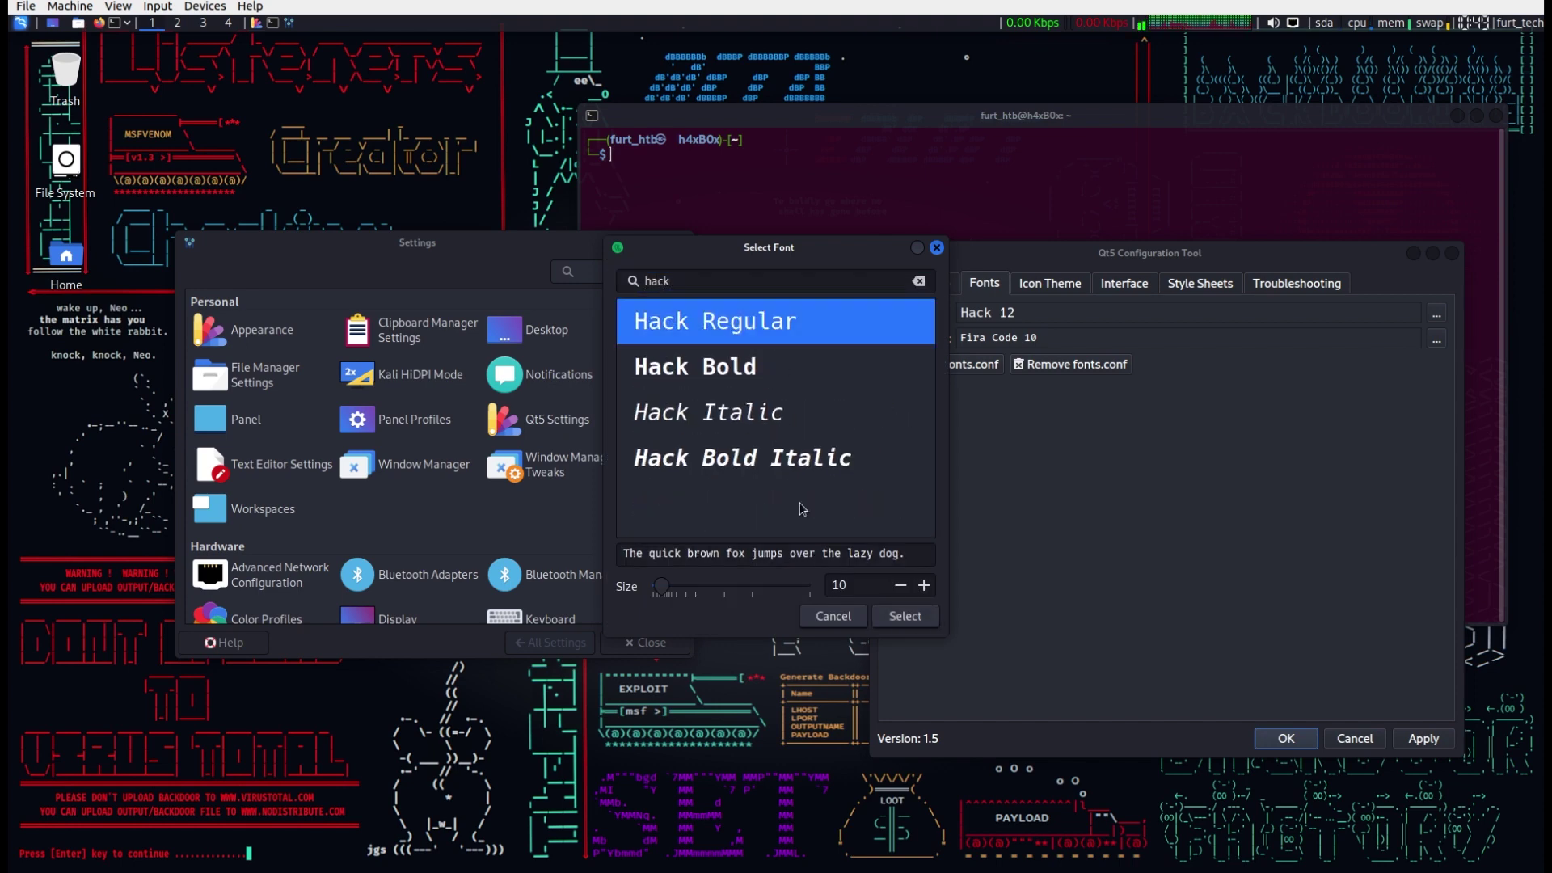
left_click(924, 585)
left_click(922, 621)
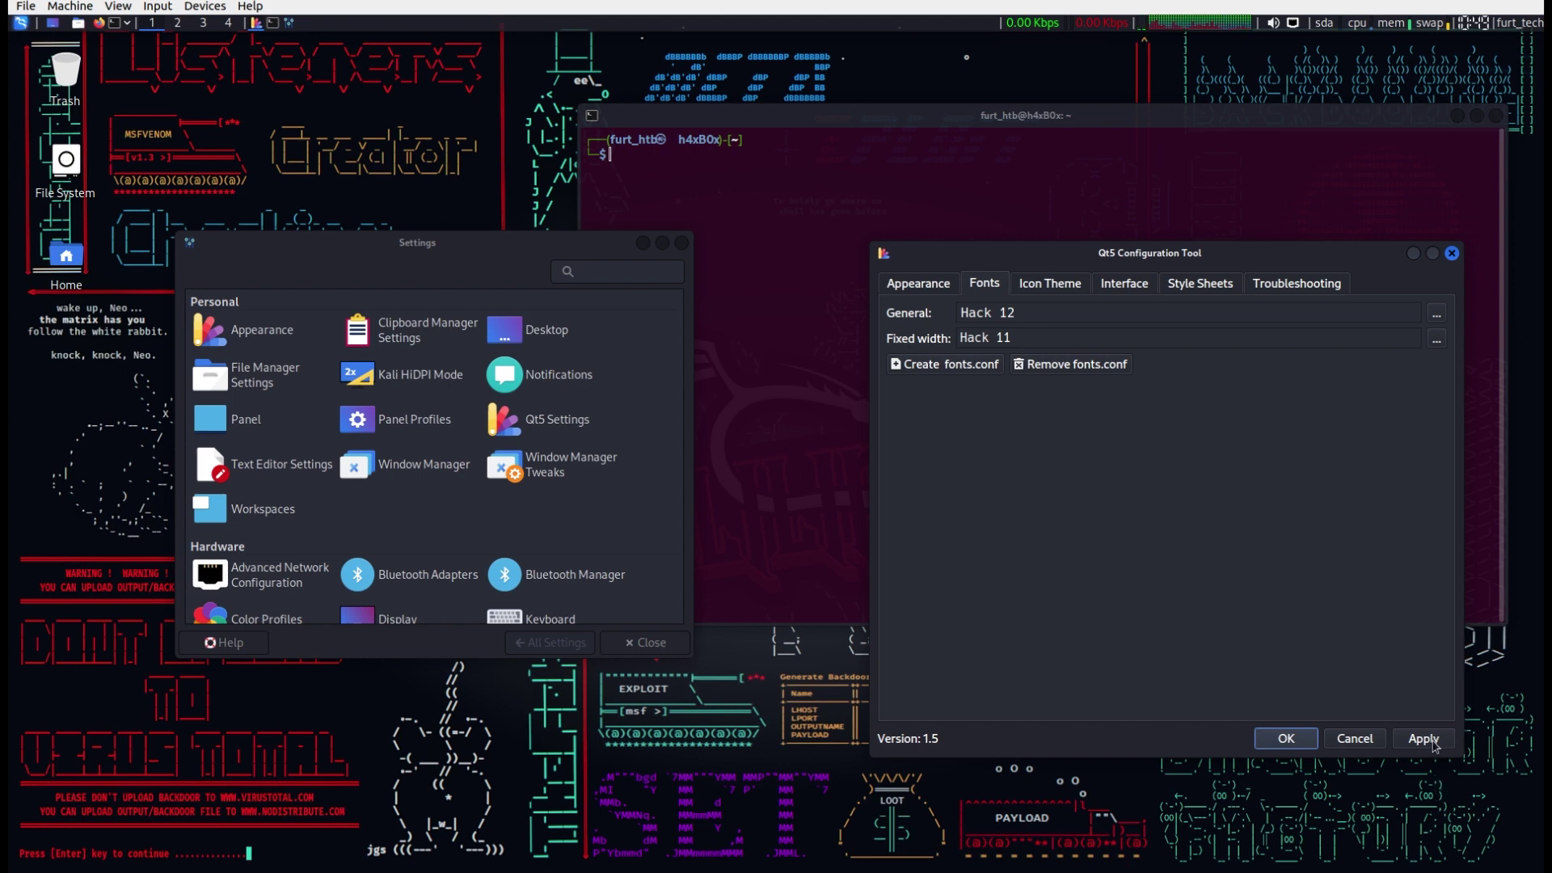
left_click(1293, 738)
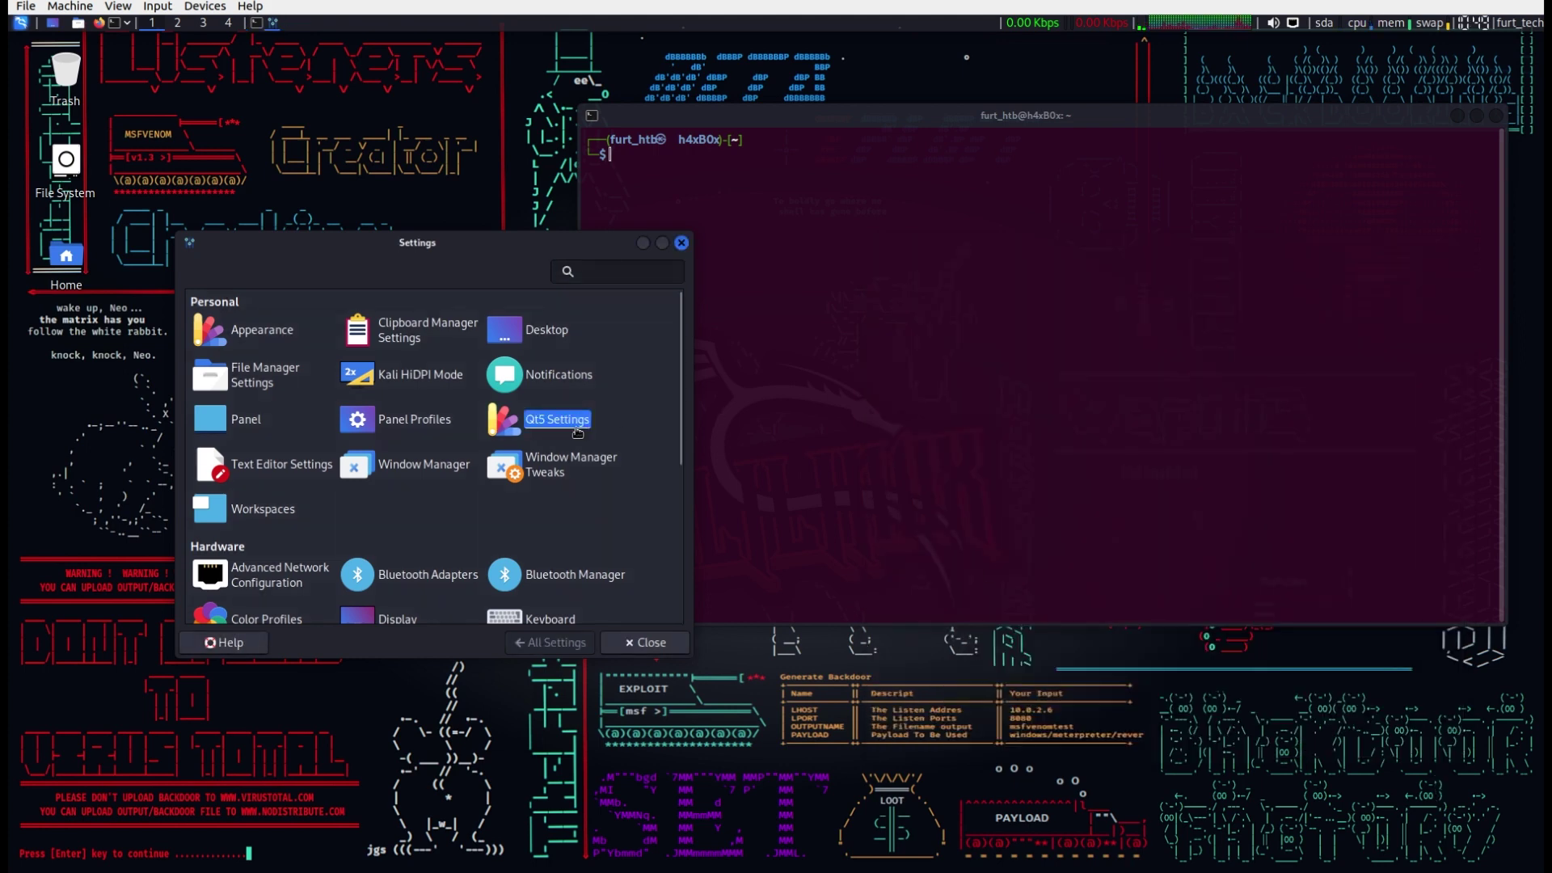
- Reopen Qt5 Settings to confirm the Hack fonts were saved, then close it
left_click(577, 432)
left_click(1004, 283)
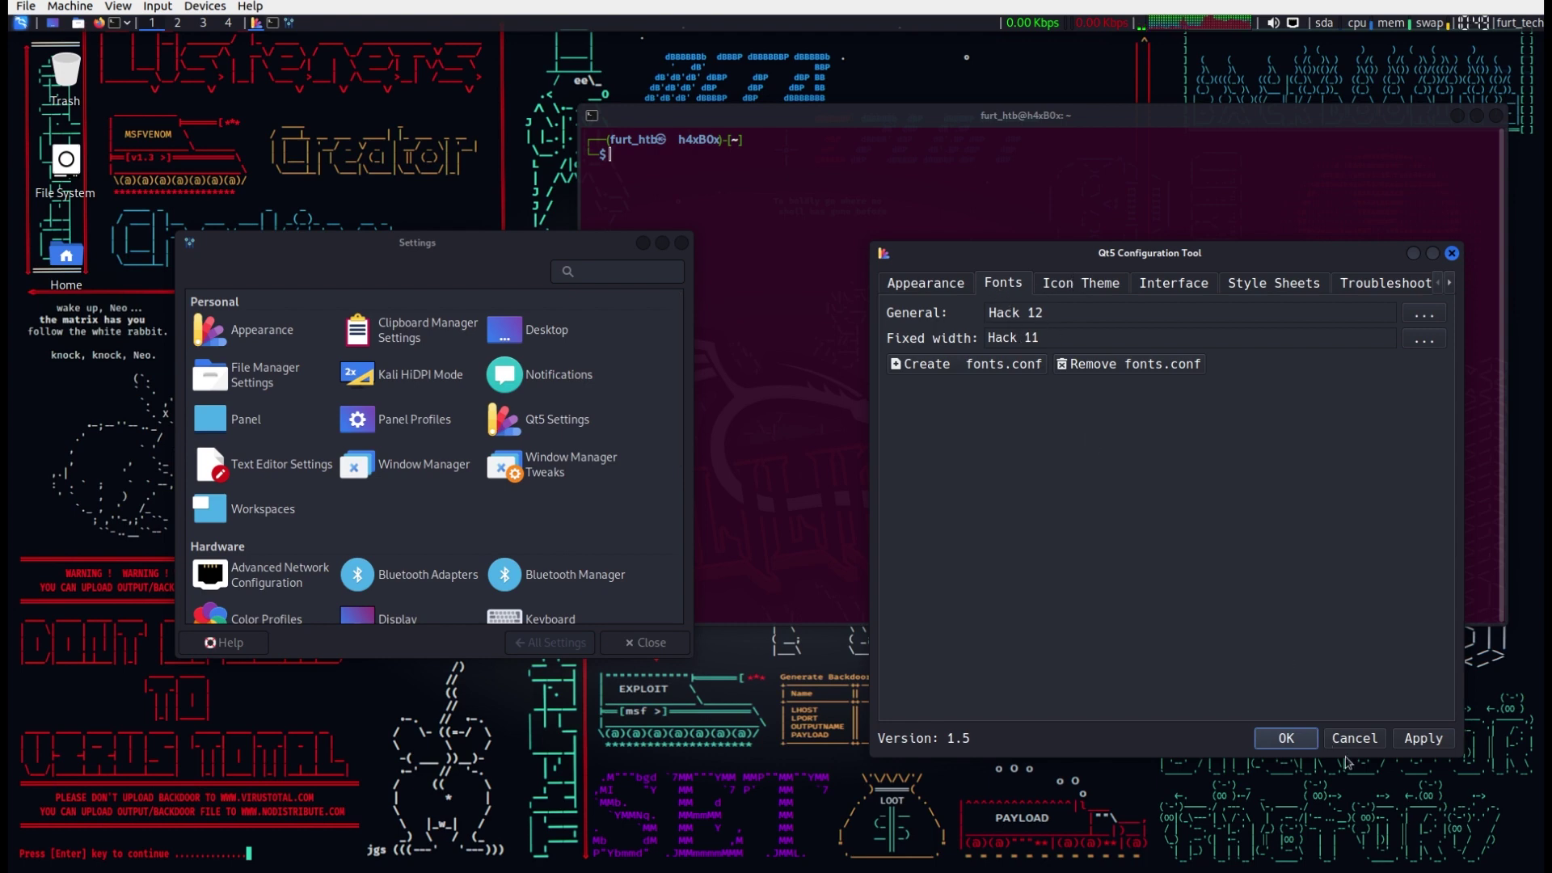
left_click(1286, 738)
- Open QTerminal's Preferences from its right-click menu to check the terminal font
left_click(886, 251)
right_click(889, 252)
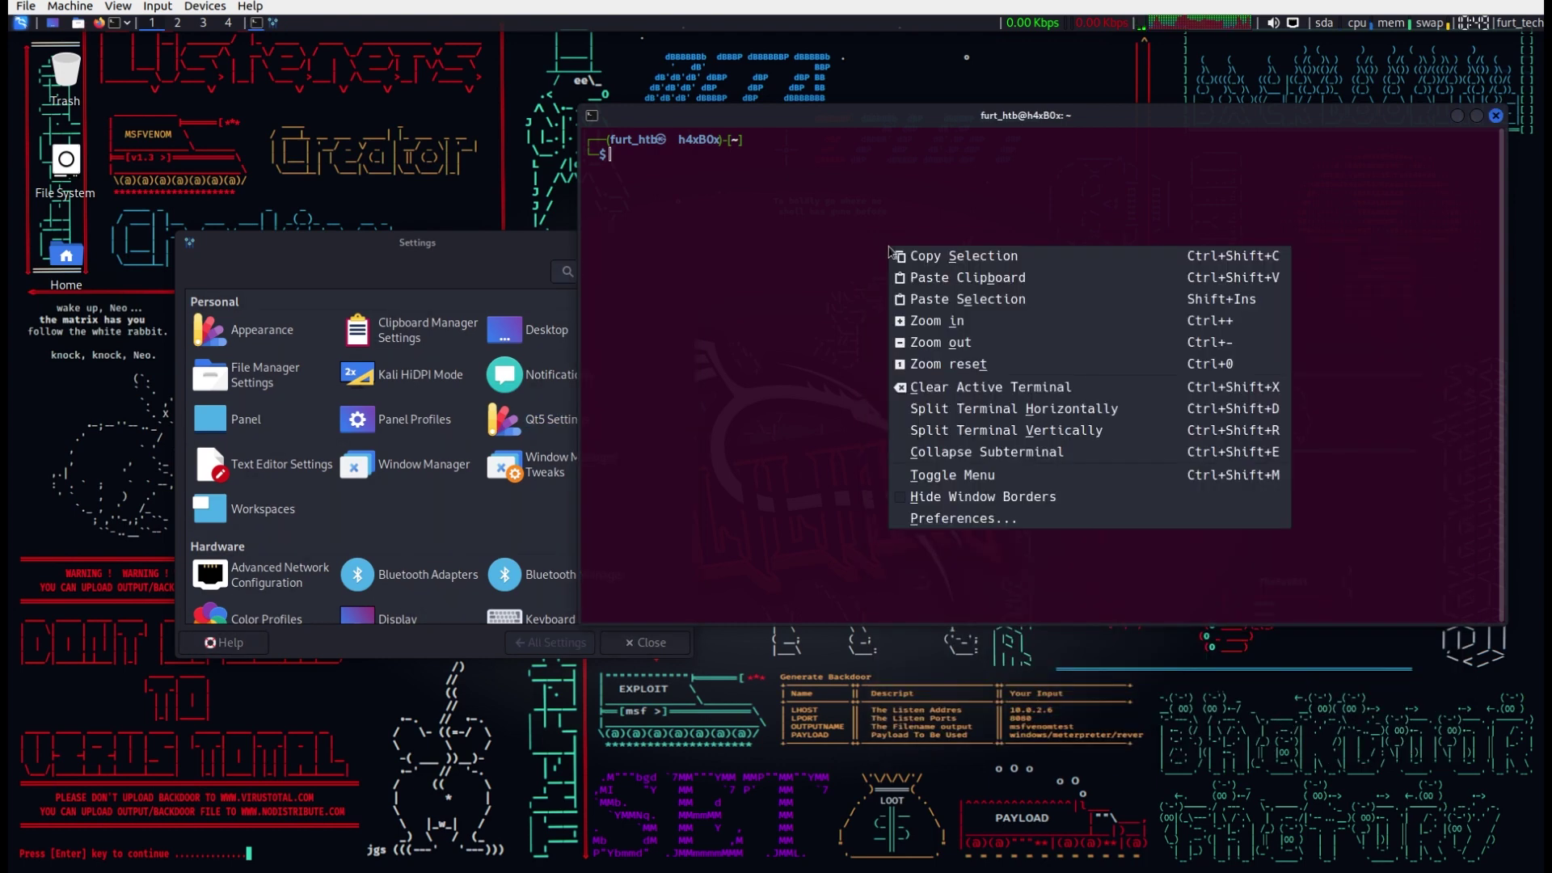
left_click(962, 519)
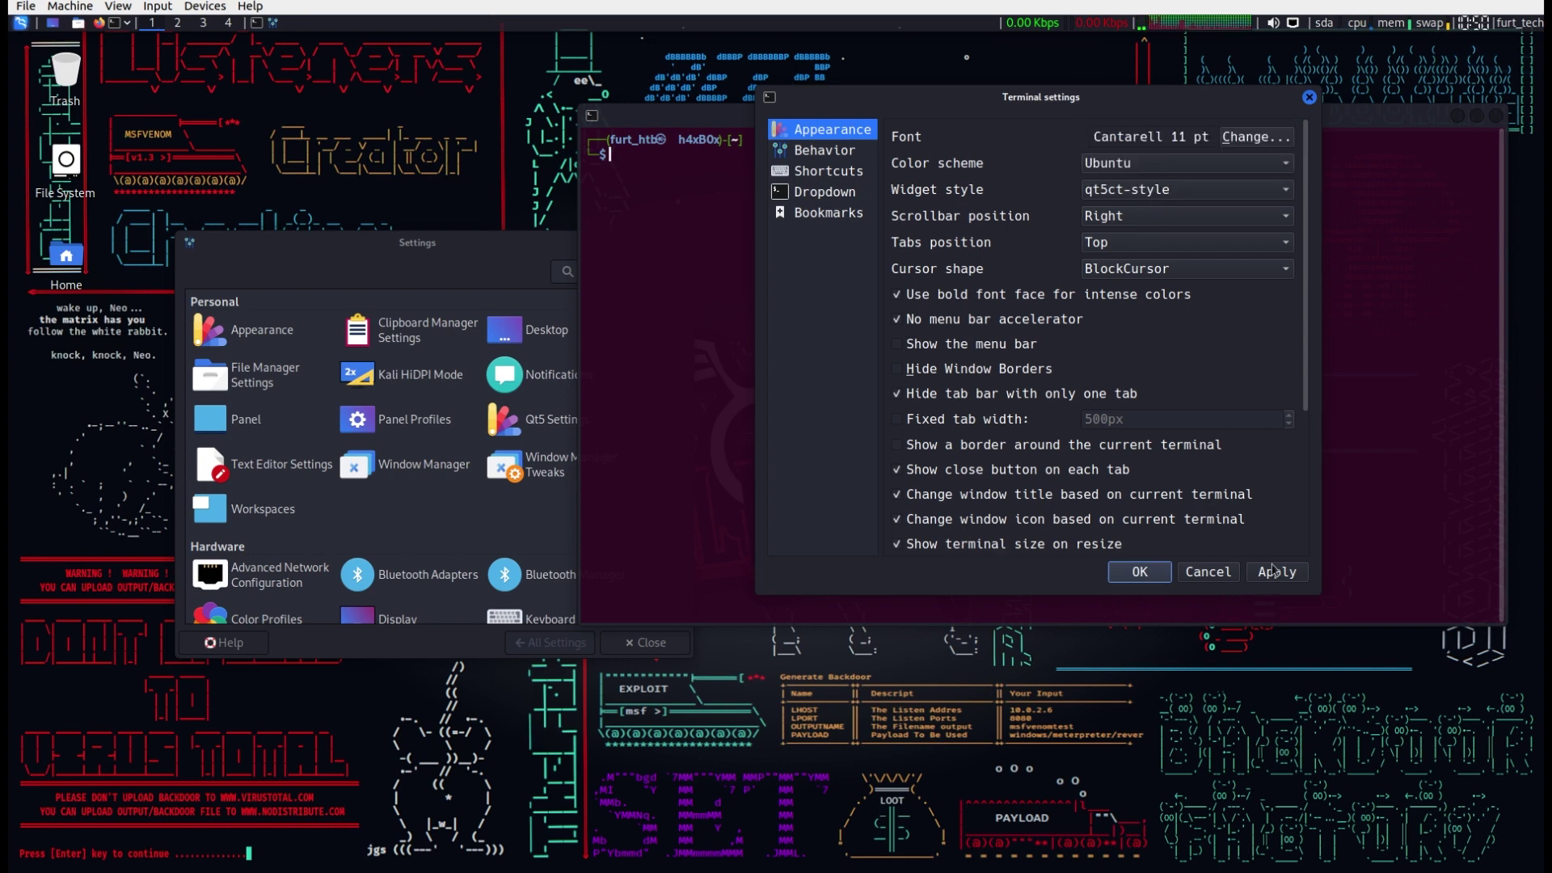
- Set the terminal font to Hack 12 pt, apply it, and close the settings
left_click(1273, 572)
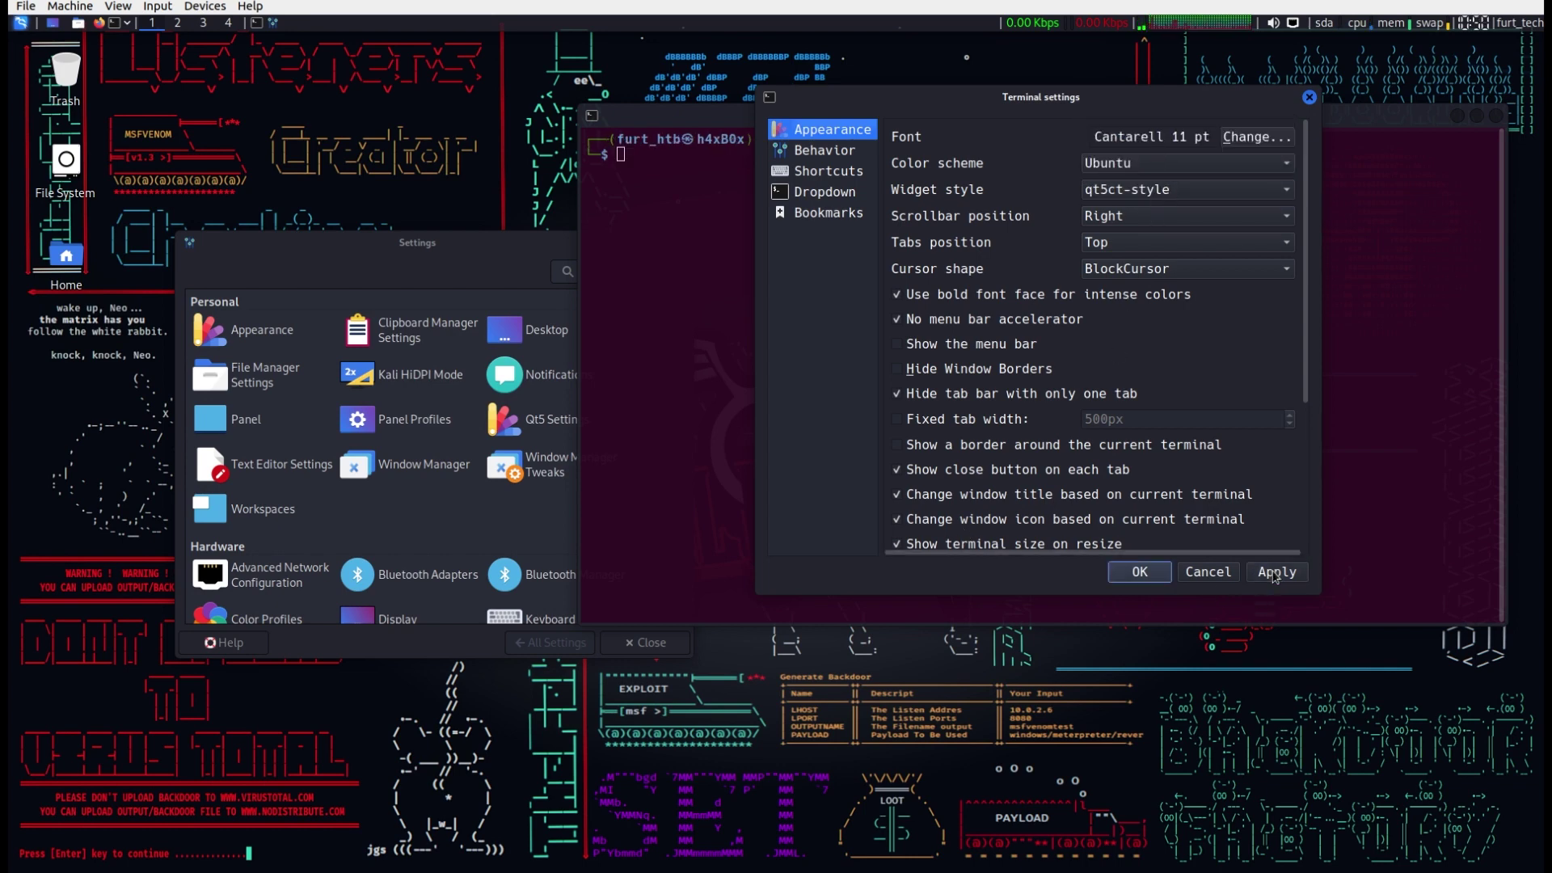
left_click(1256, 139)
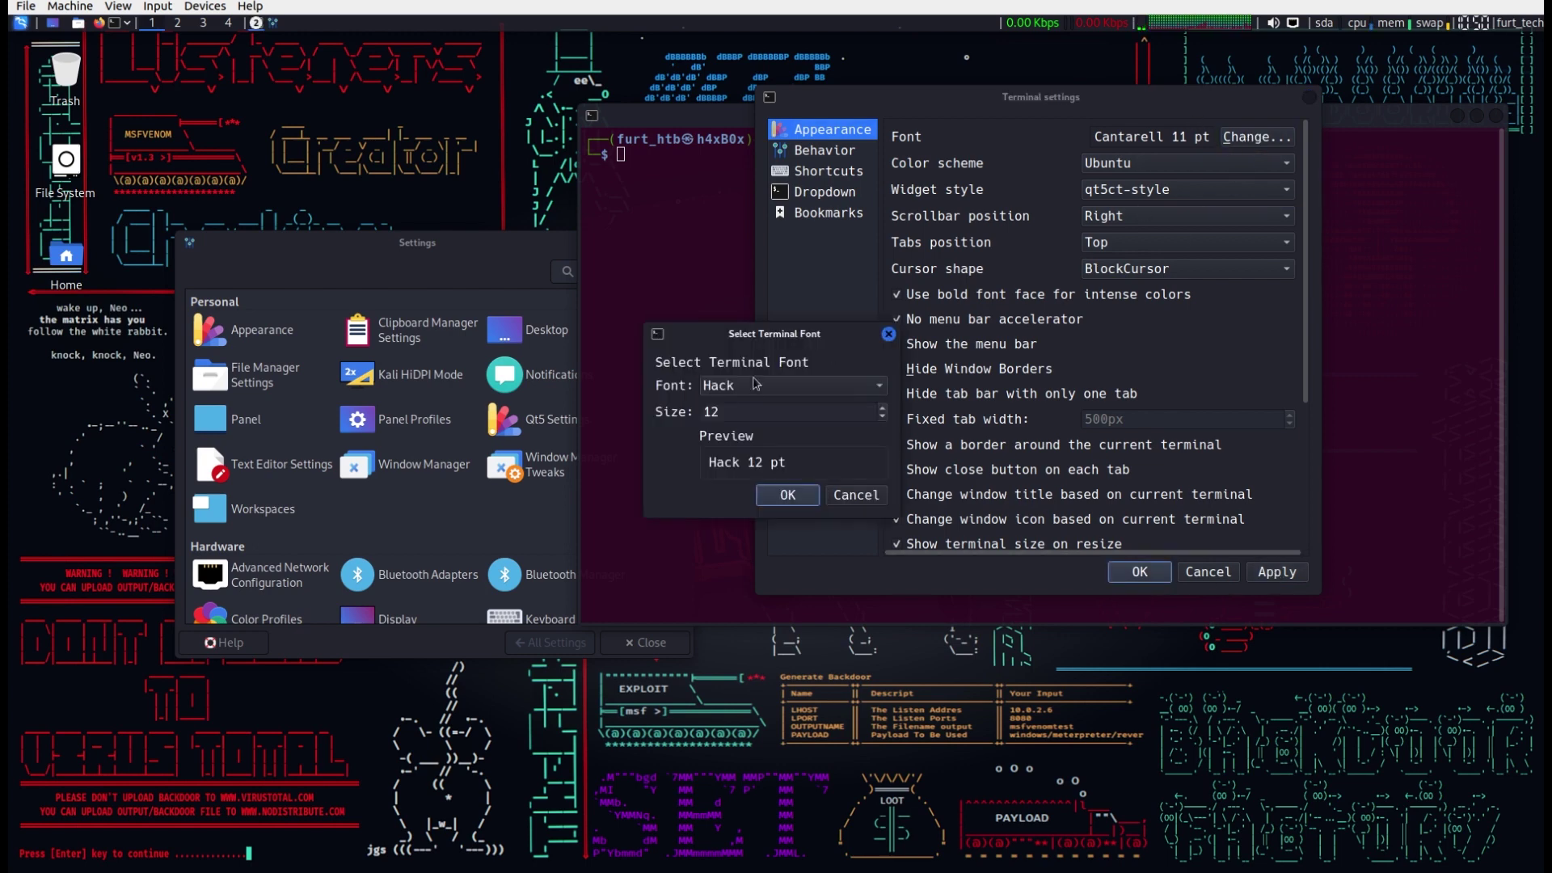
left_click(787, 494)
left_click(1273, 574)
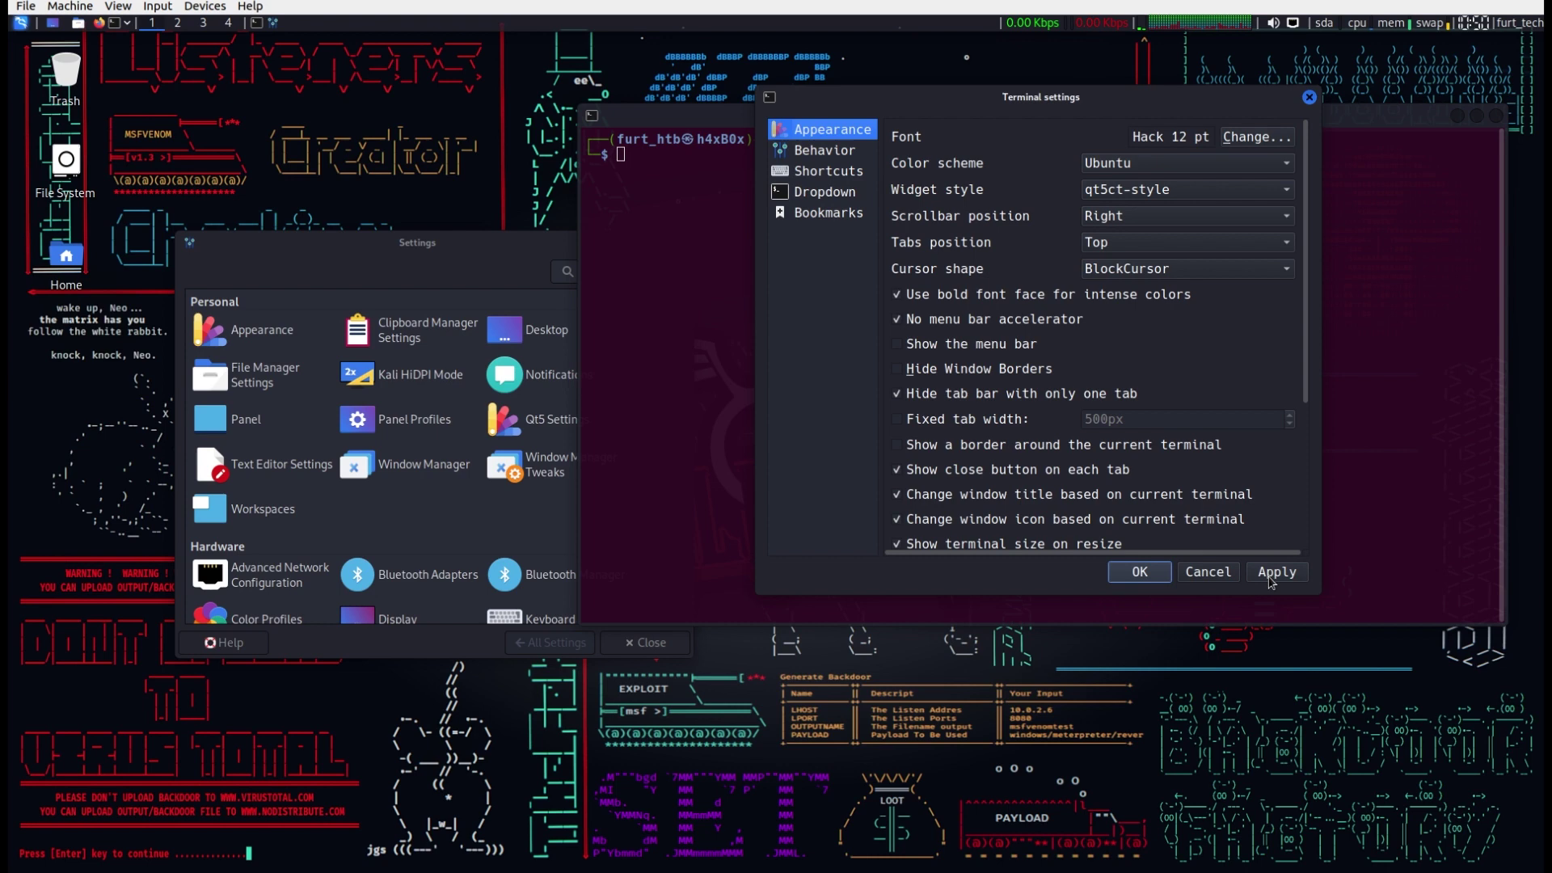
left_click(1118, 572)
- Switch QTerminal's widget style to Fusion, apply, and close the preferences
right_click(833, 310)
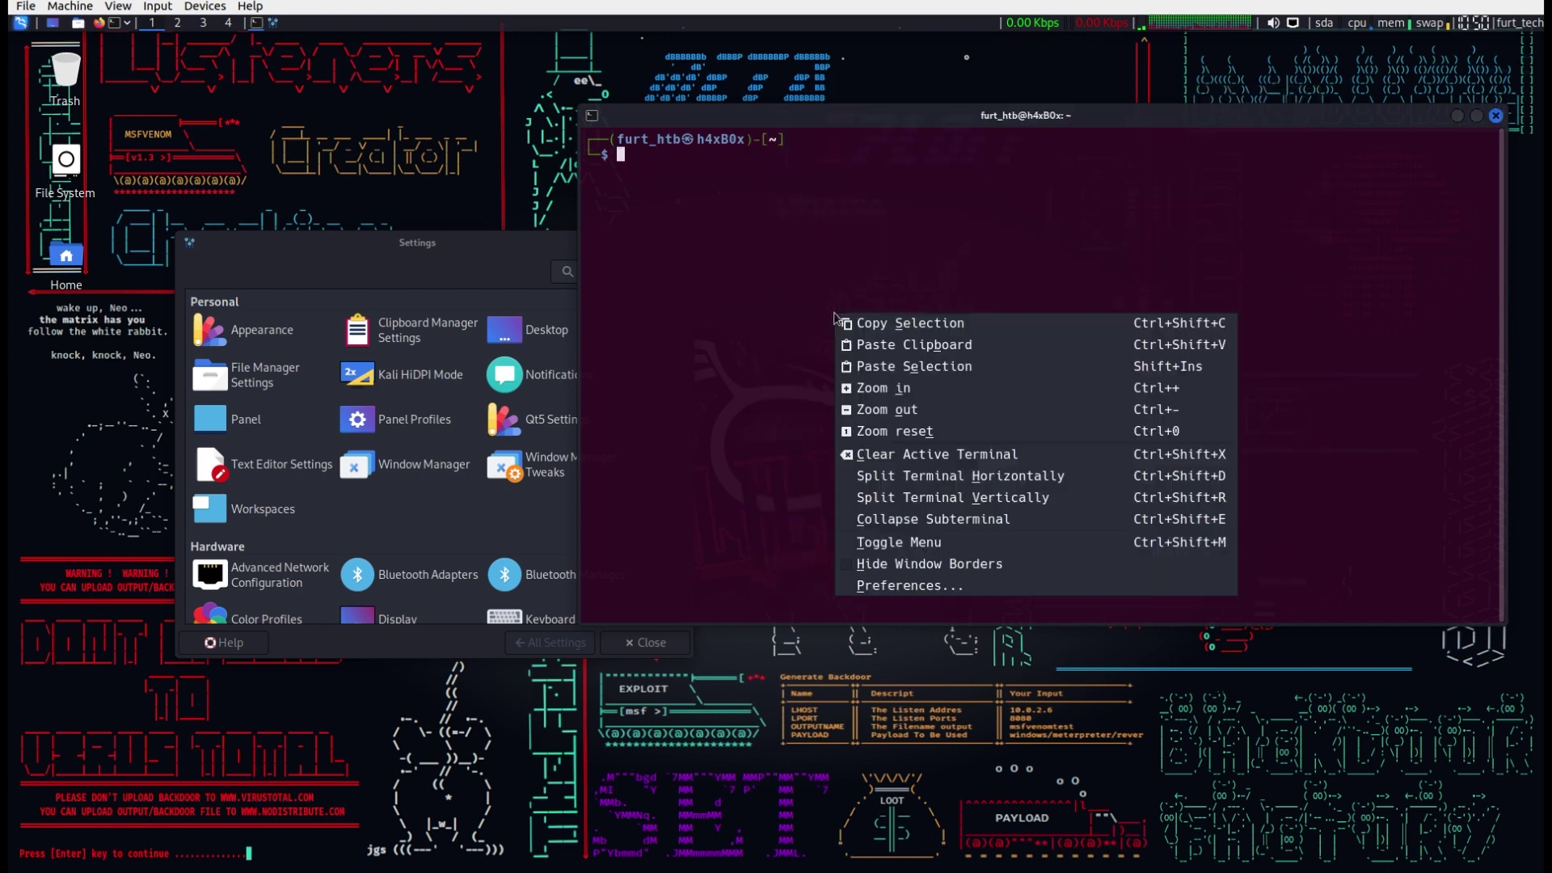
left_click(915, 595)
key("ctrl+shift+p")
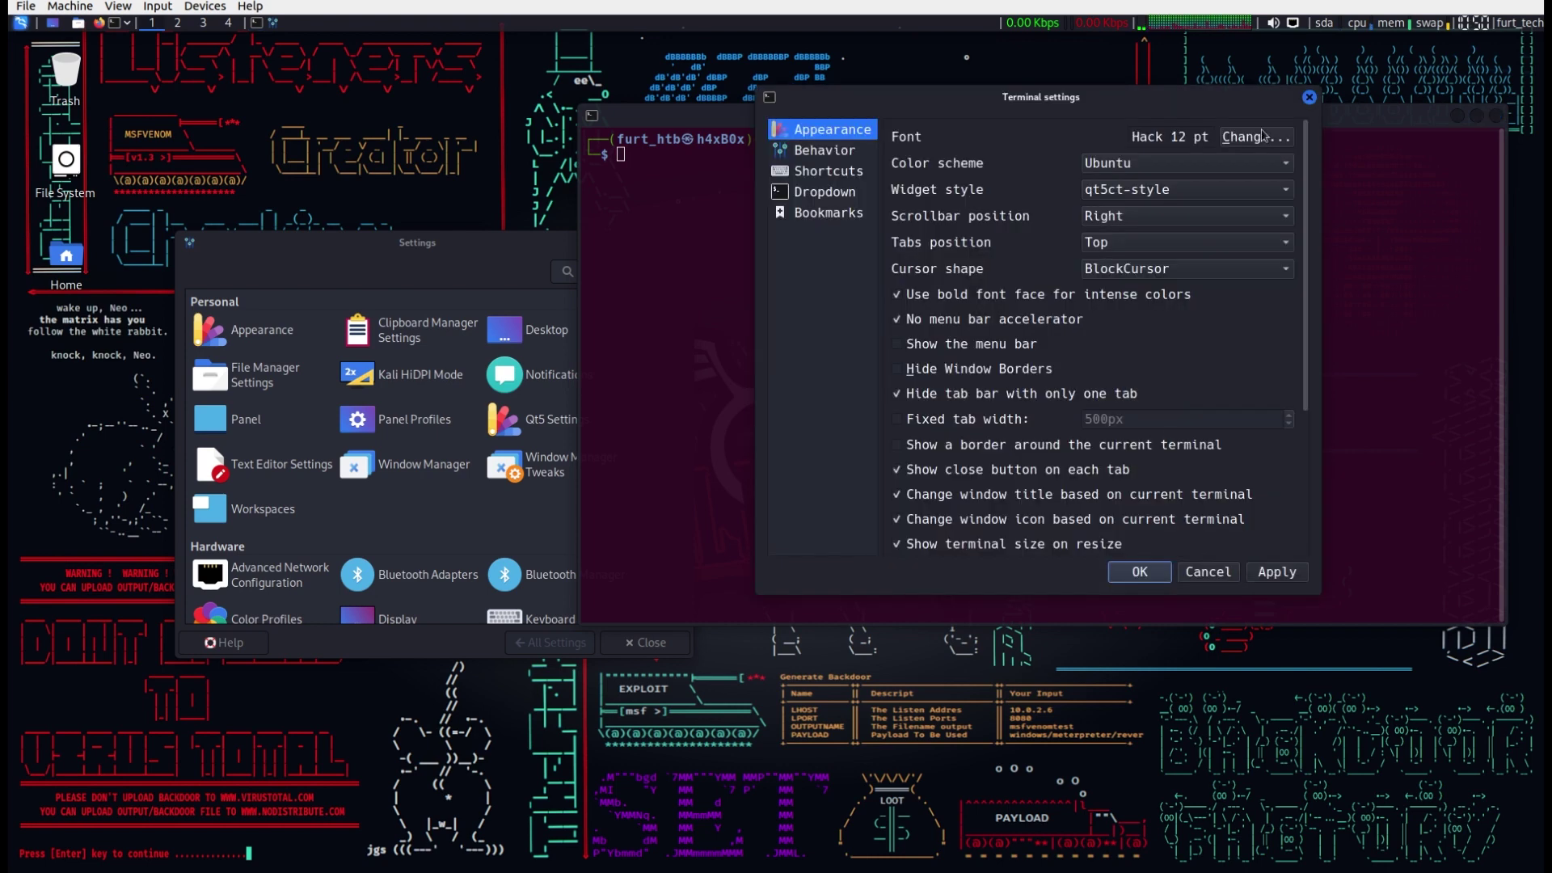
left_click(1183, 197)
left_click(1154, 236)
left_click(1275, 575)
left_click(1141, 570)
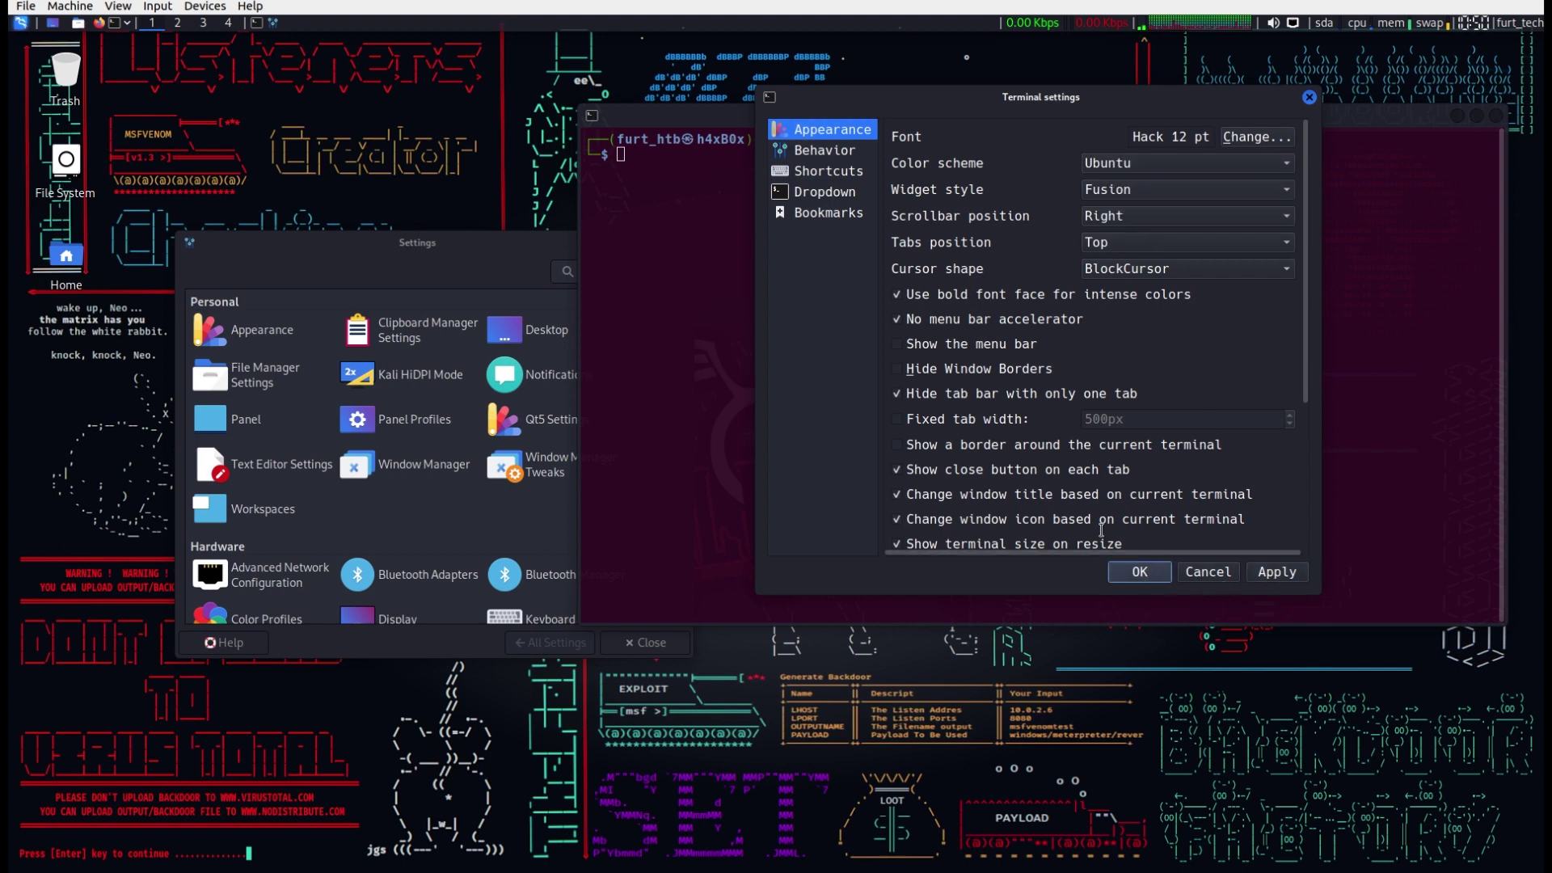
- Change the terminal font to Liberation Mono and apply it
right_click(914, 277)
left_click(1002, 556)
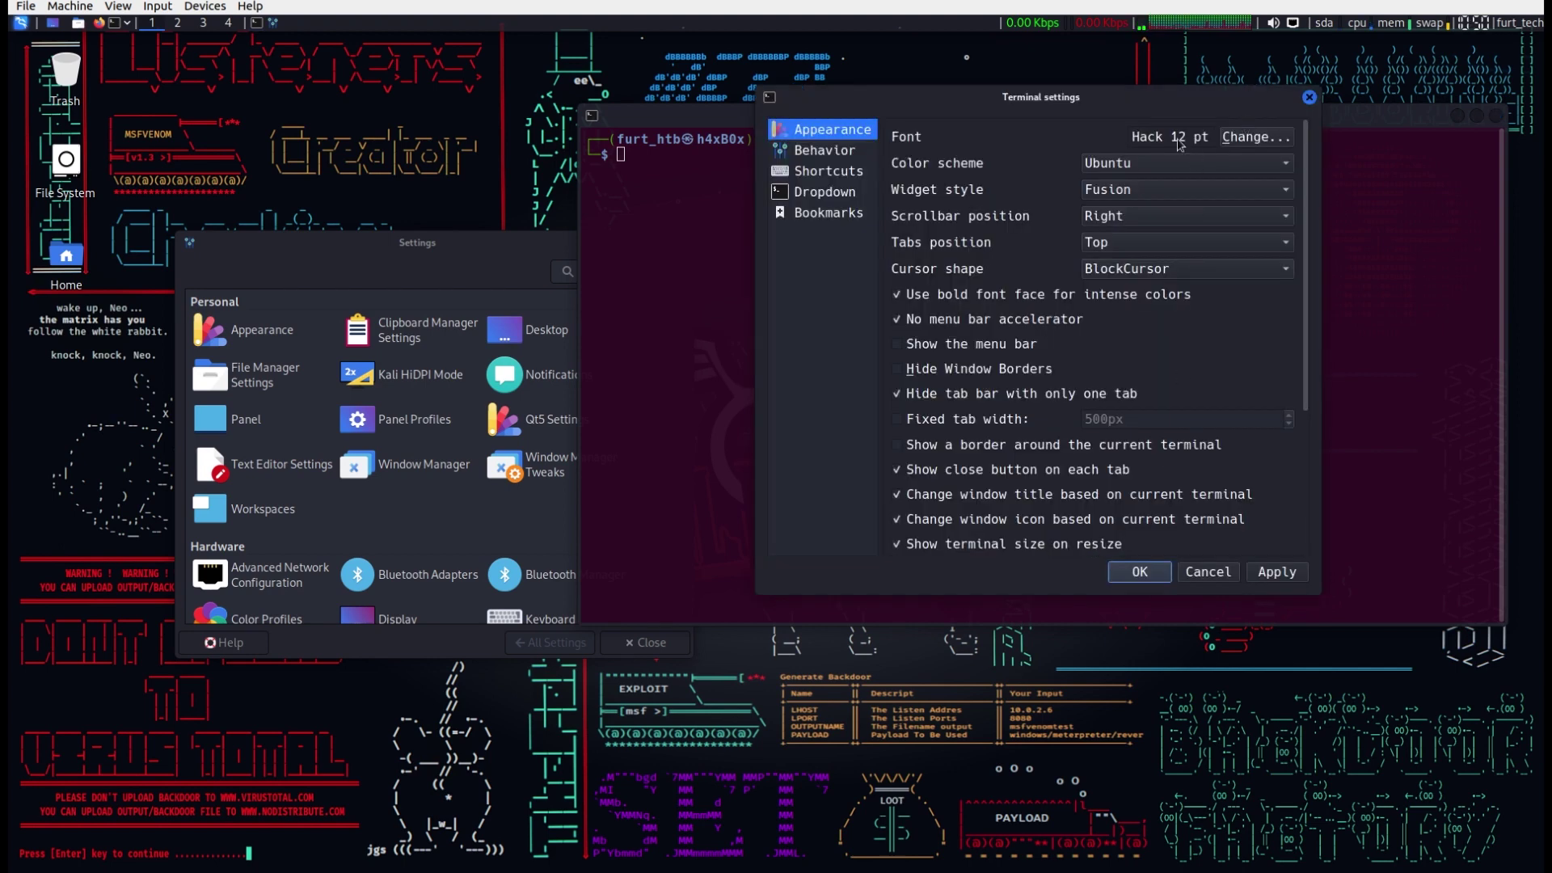
left_click(1249, 139)
left_click(875, 386)
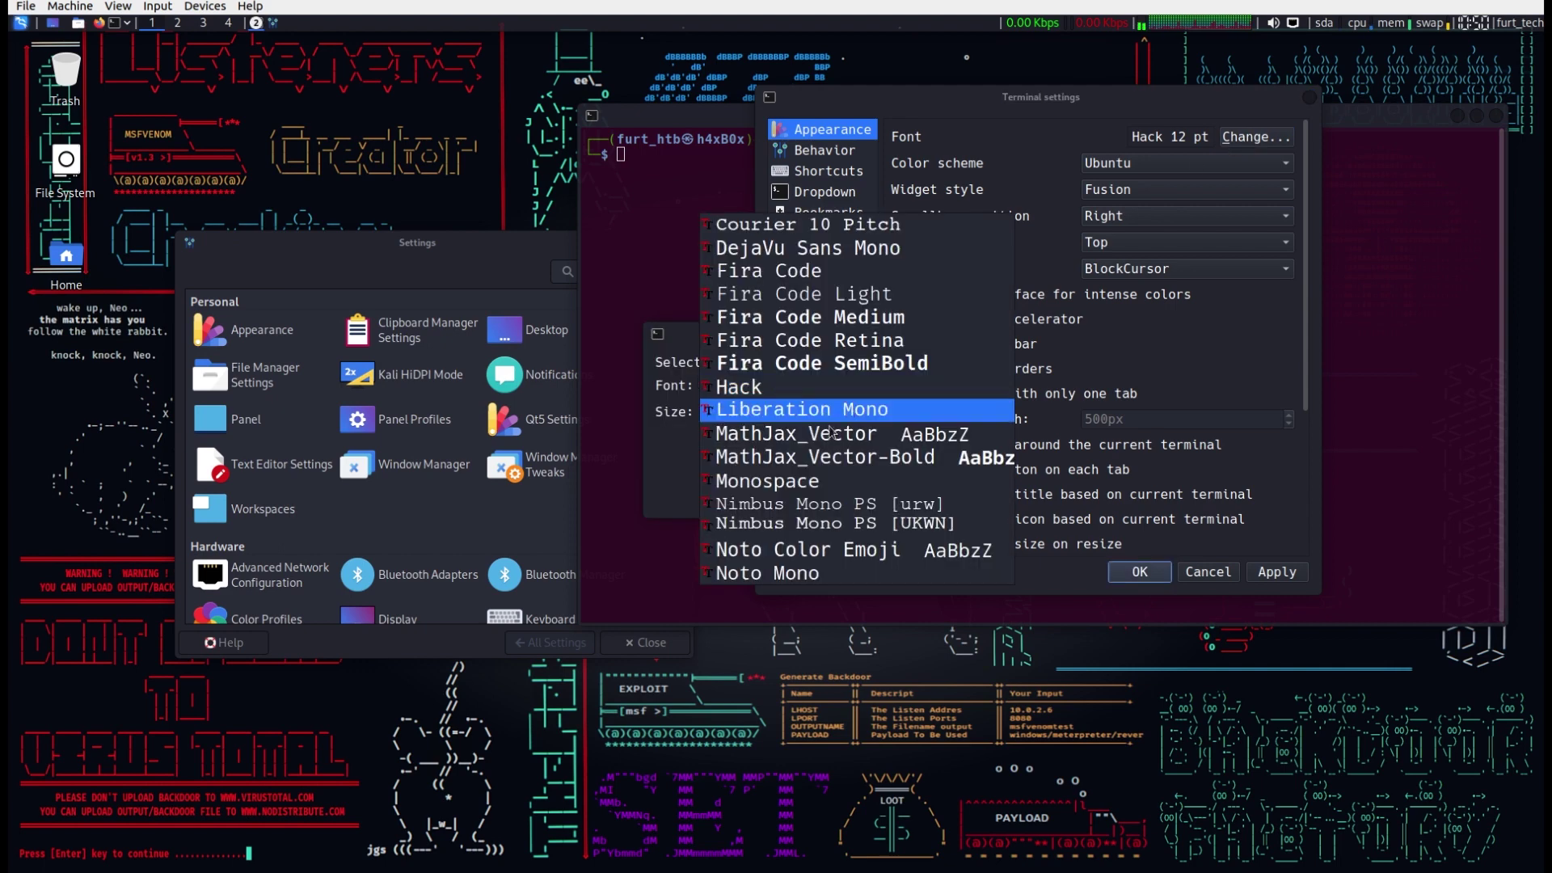
left_click(809, 405)
left_click(809, 496)
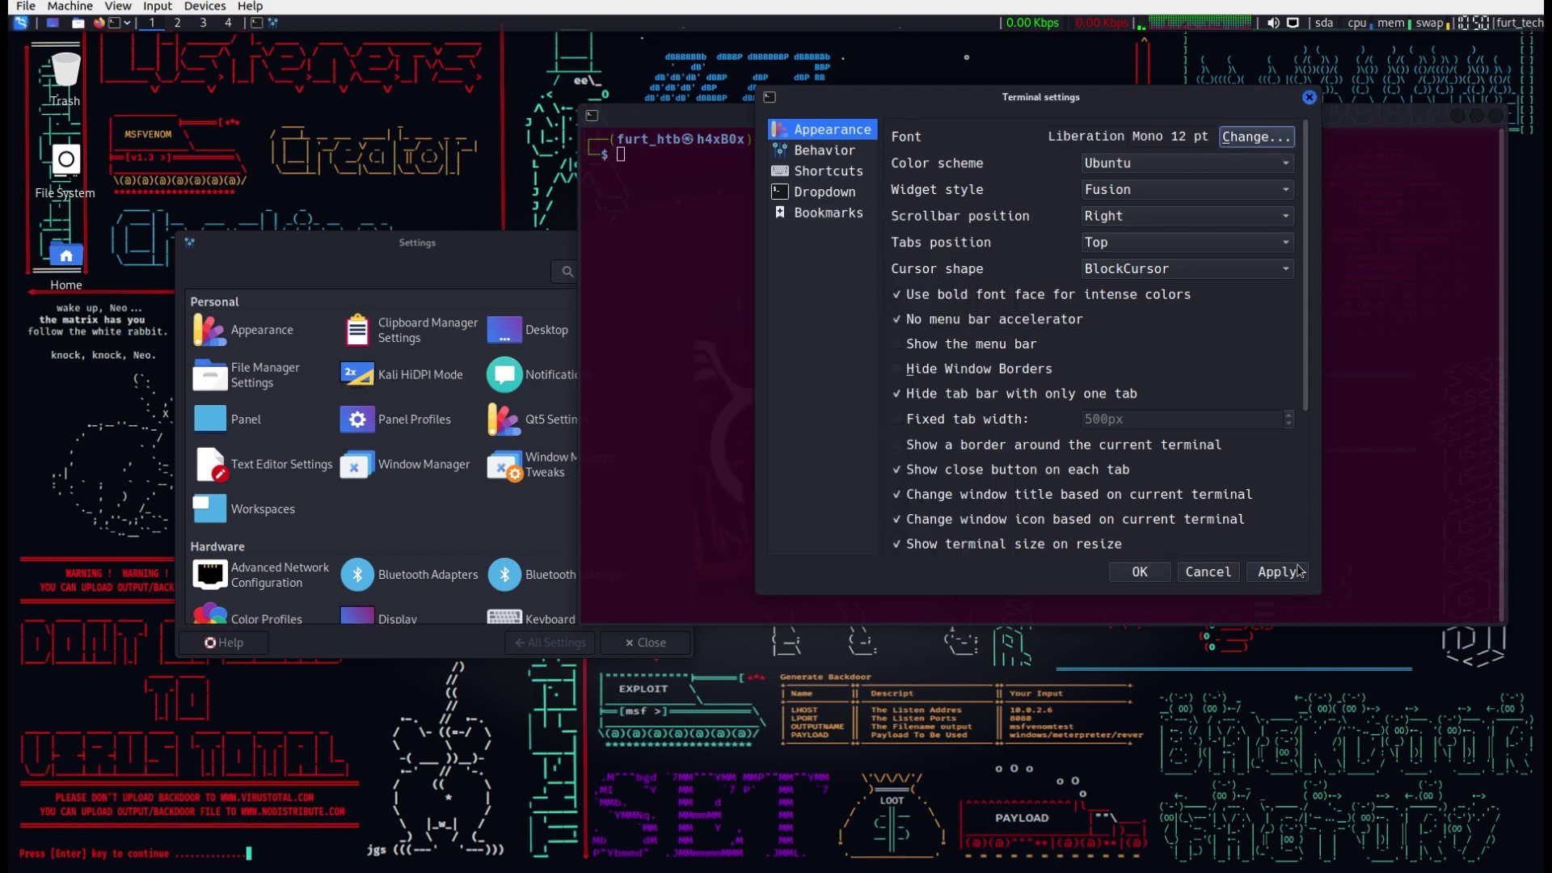
left_click(1147, 572)
- Set the widget style back to qt5ct-style, apply, and close the preferences
right_click(1053, 382)
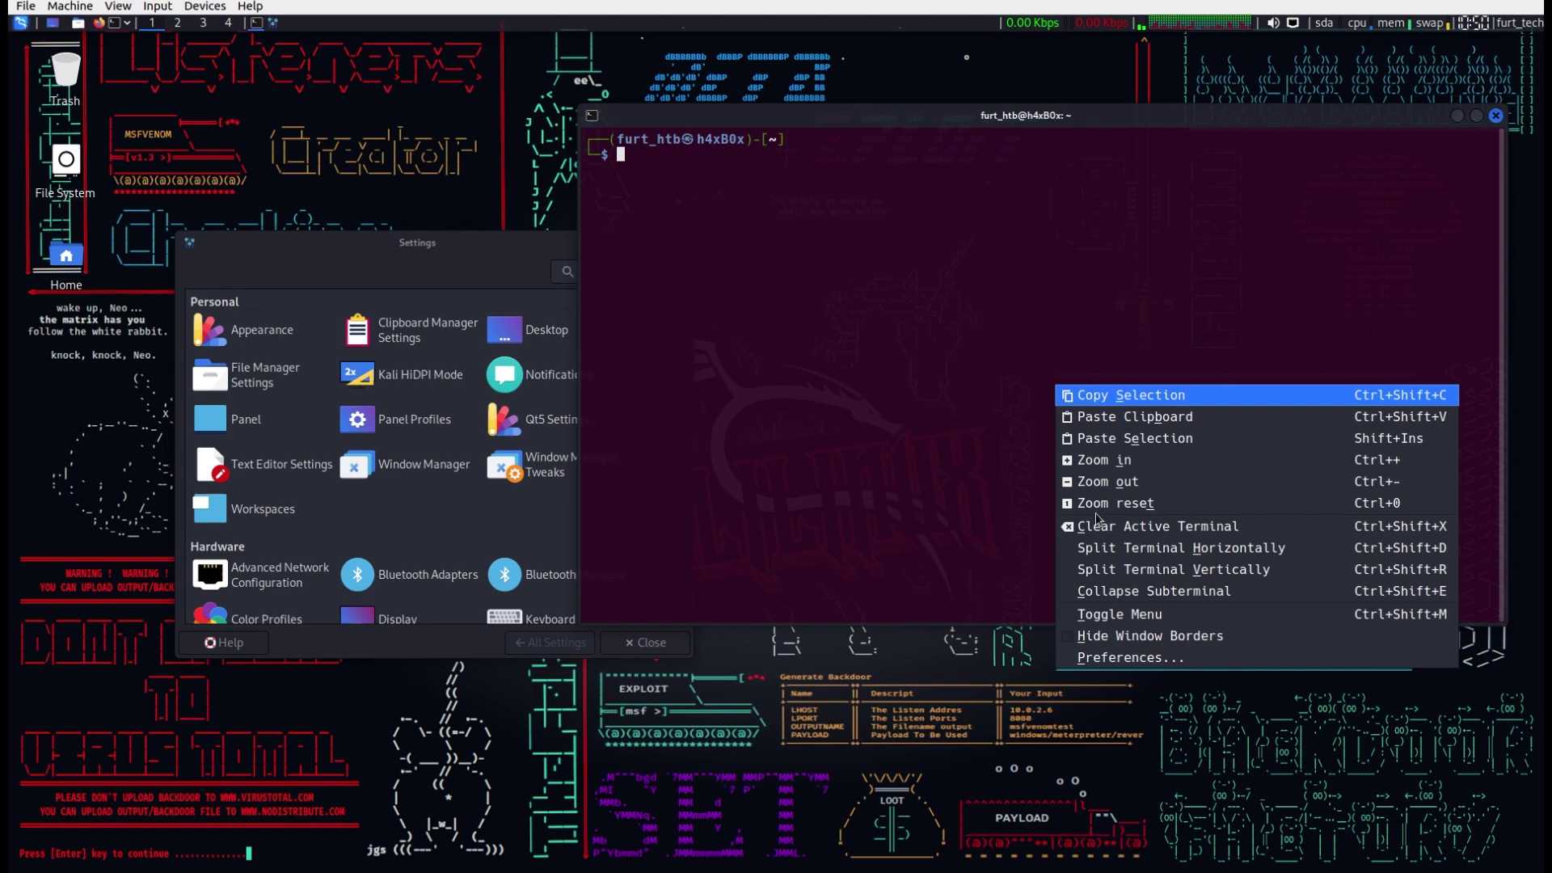
left_click(1083, 659)
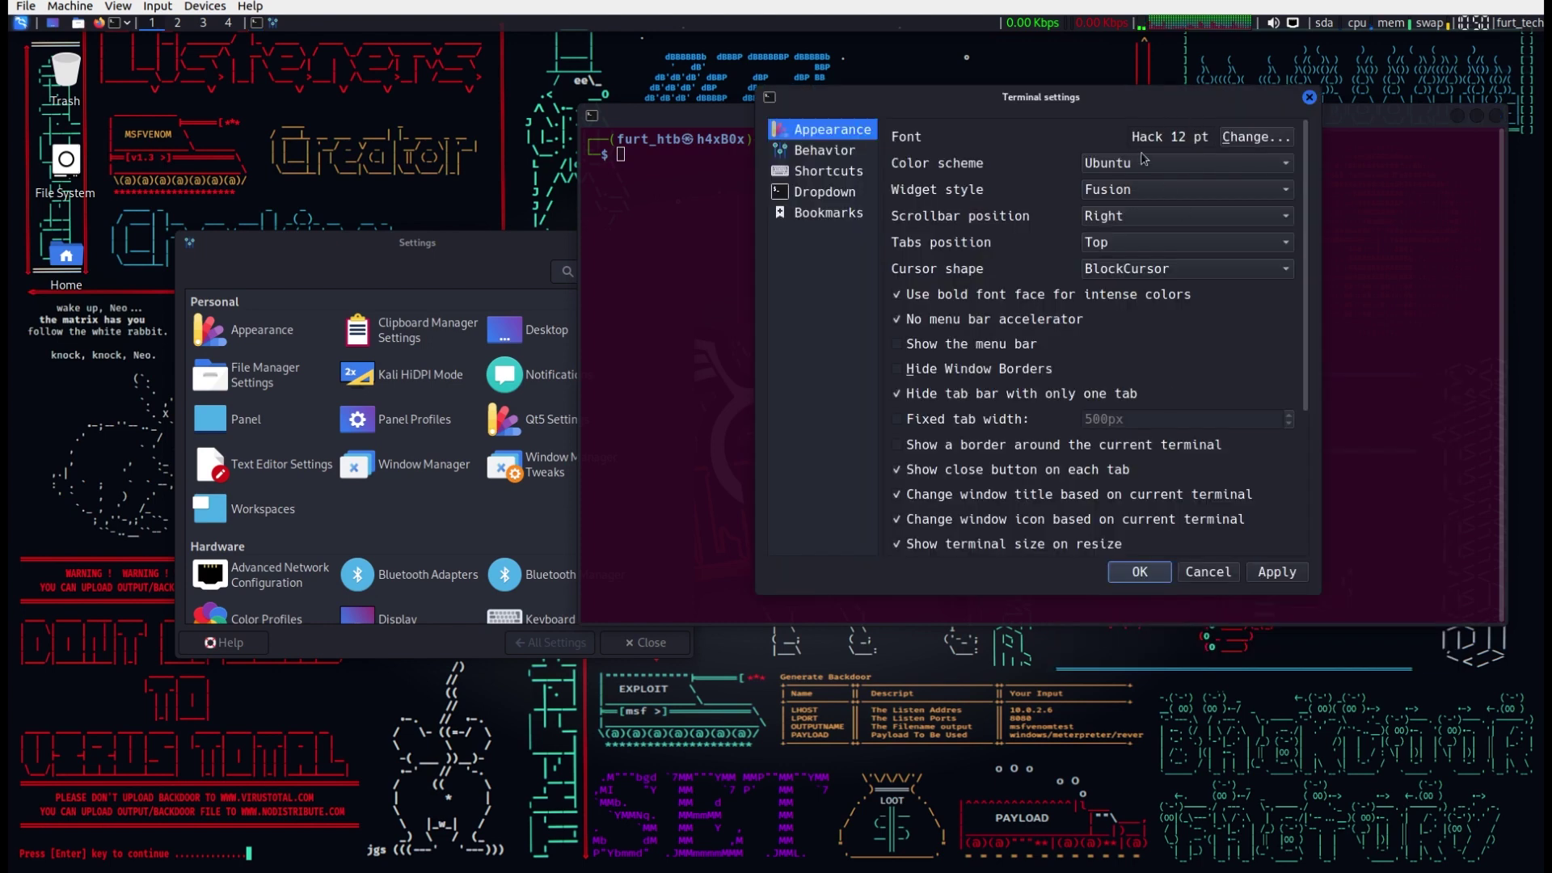
left_click(1201, 194)
left_click(1160, 150)
left_click(1276, 572)
left_click(1140, 572)
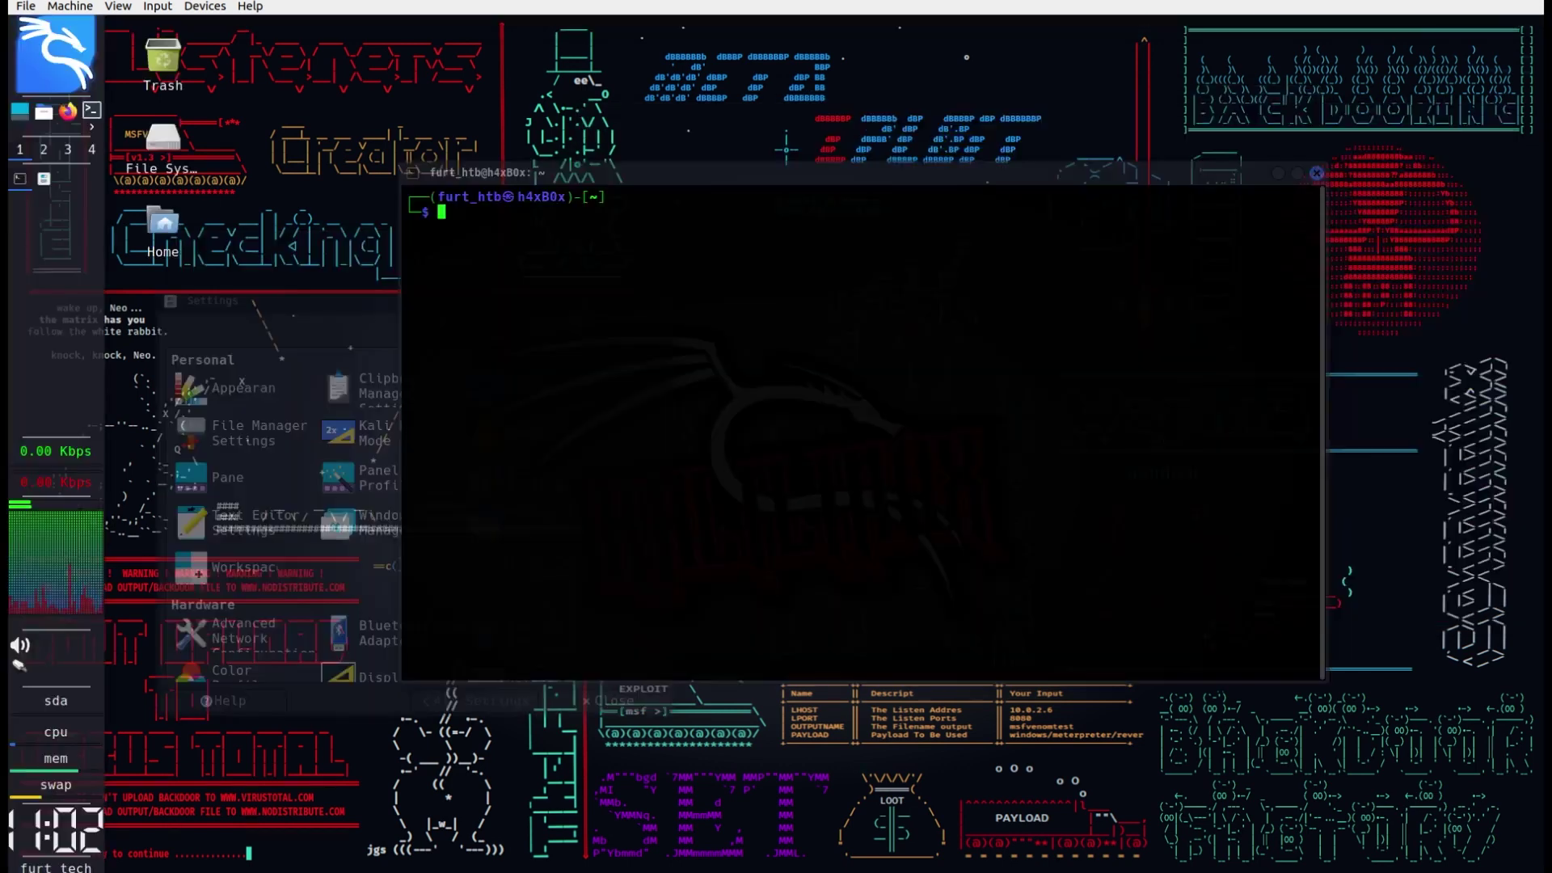
- Change the terminal font to Fira Code SemiBold and apply it
right_click(837, 407)
left_click(893, 679)
left_click(1073, 194)
left_click(845, 378)
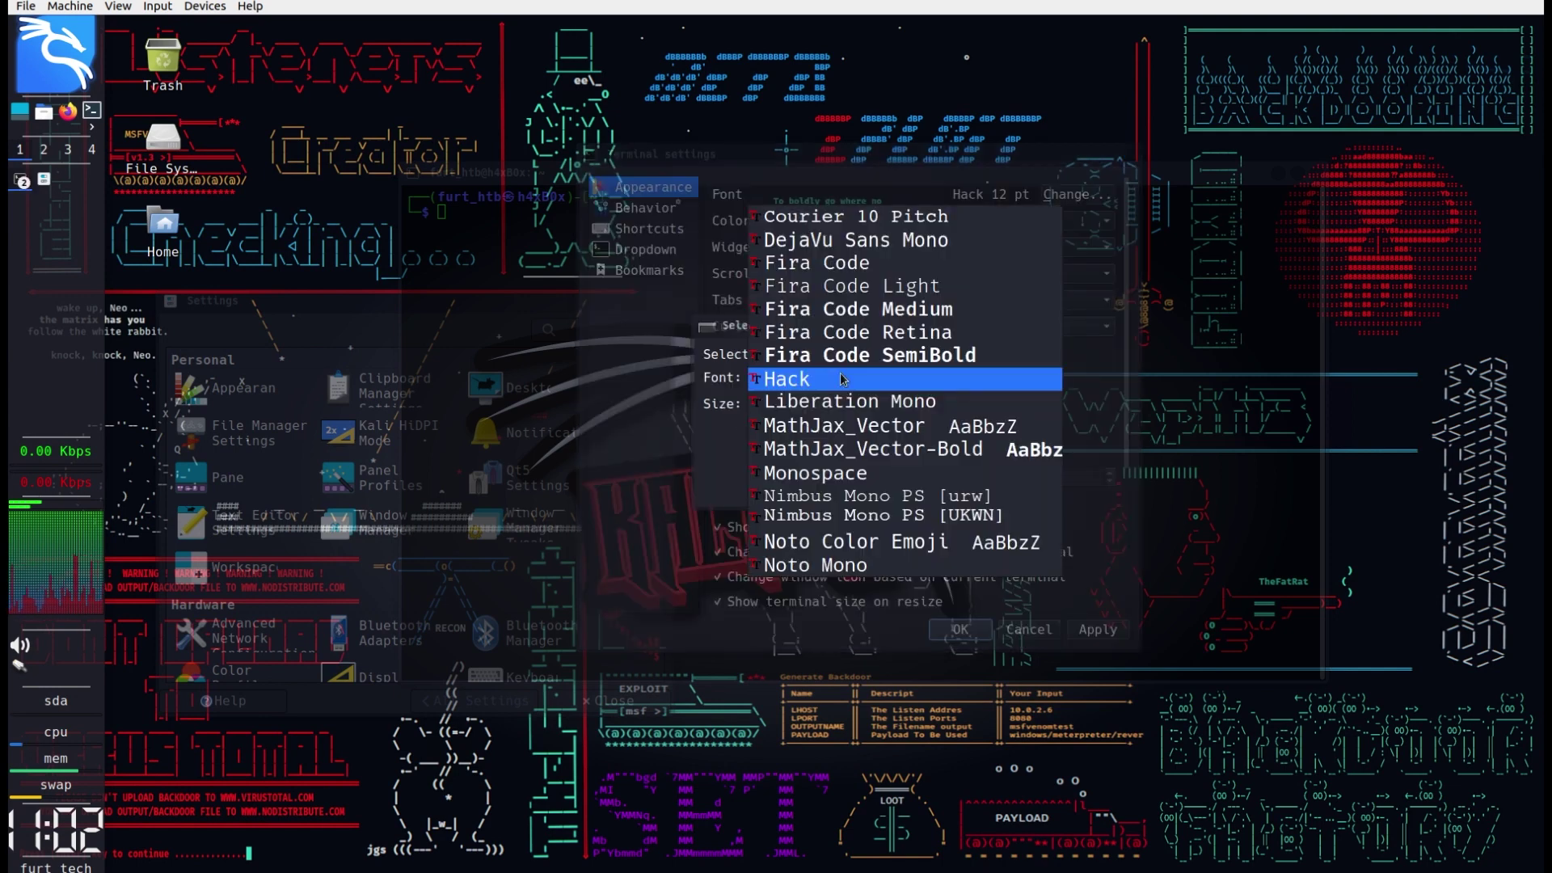
left_click(837, 350)
left_click(861, 489)
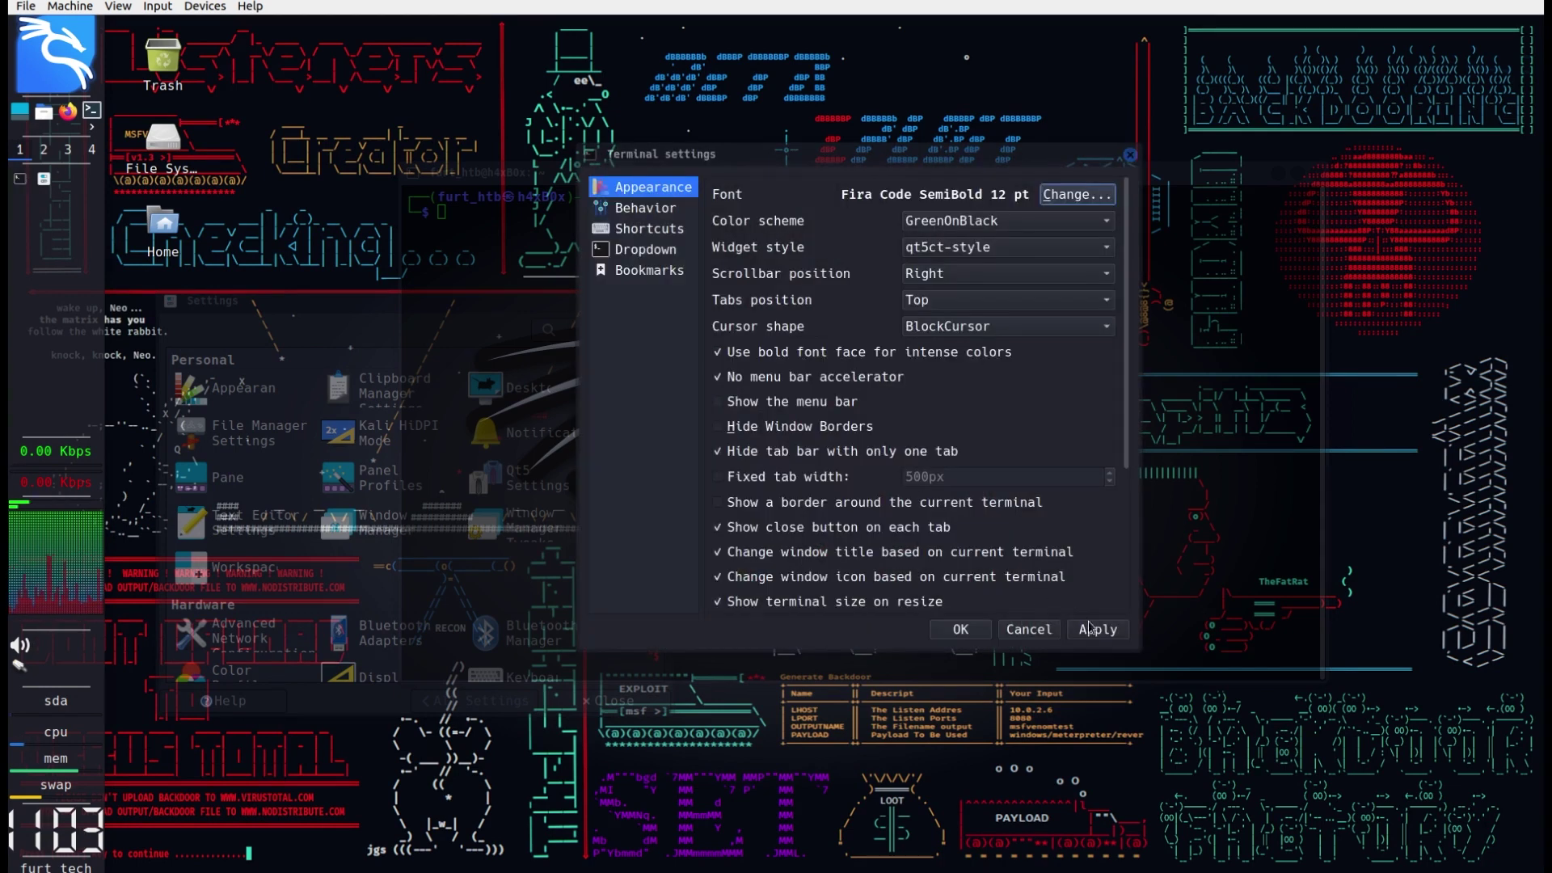
left_click(962, 629)
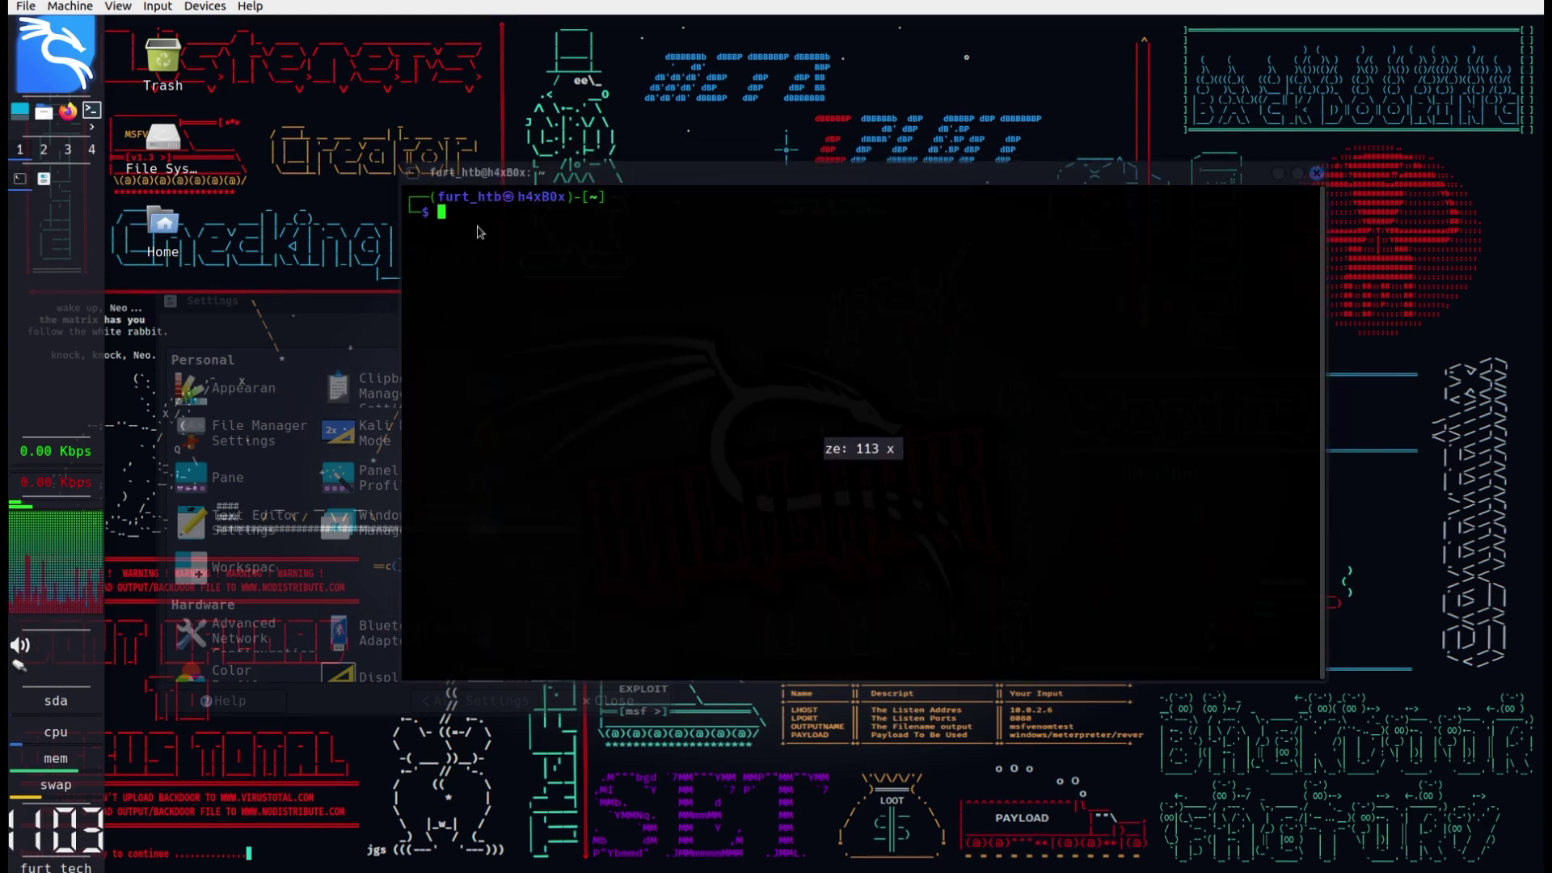
- Switch the terminal's widget style to Fusion
right_click(935, 427)
left_click(999, 710)
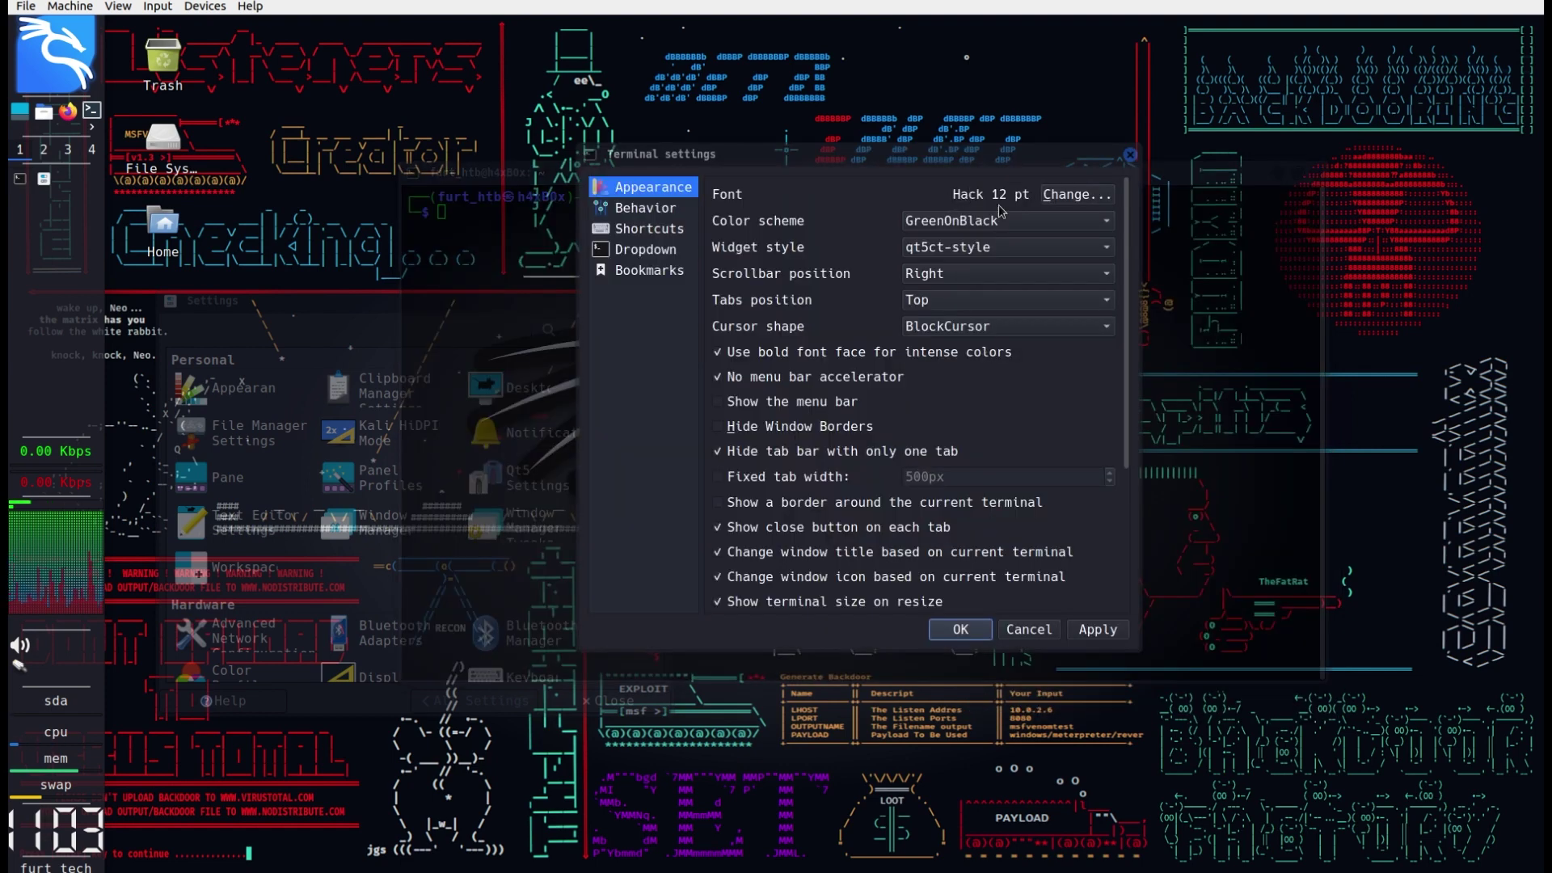
left_click(997, 250)
left_click(984, 292)
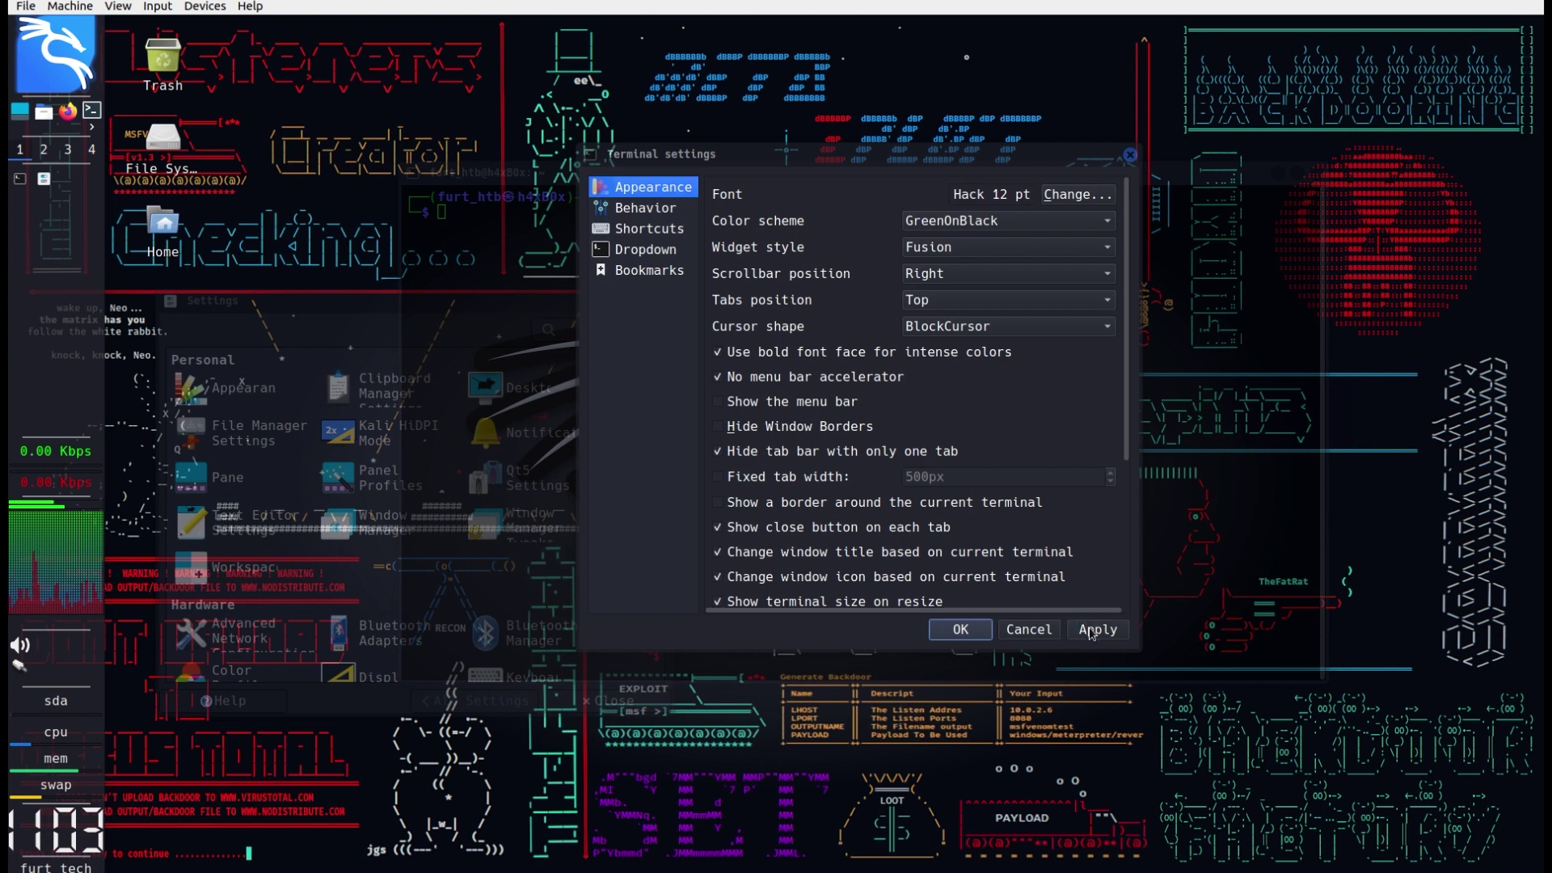
- Try Monospace, then set the terminal font to Fira Code Medium and apply it
left_click(1077, 194)
left_click(883, 380)
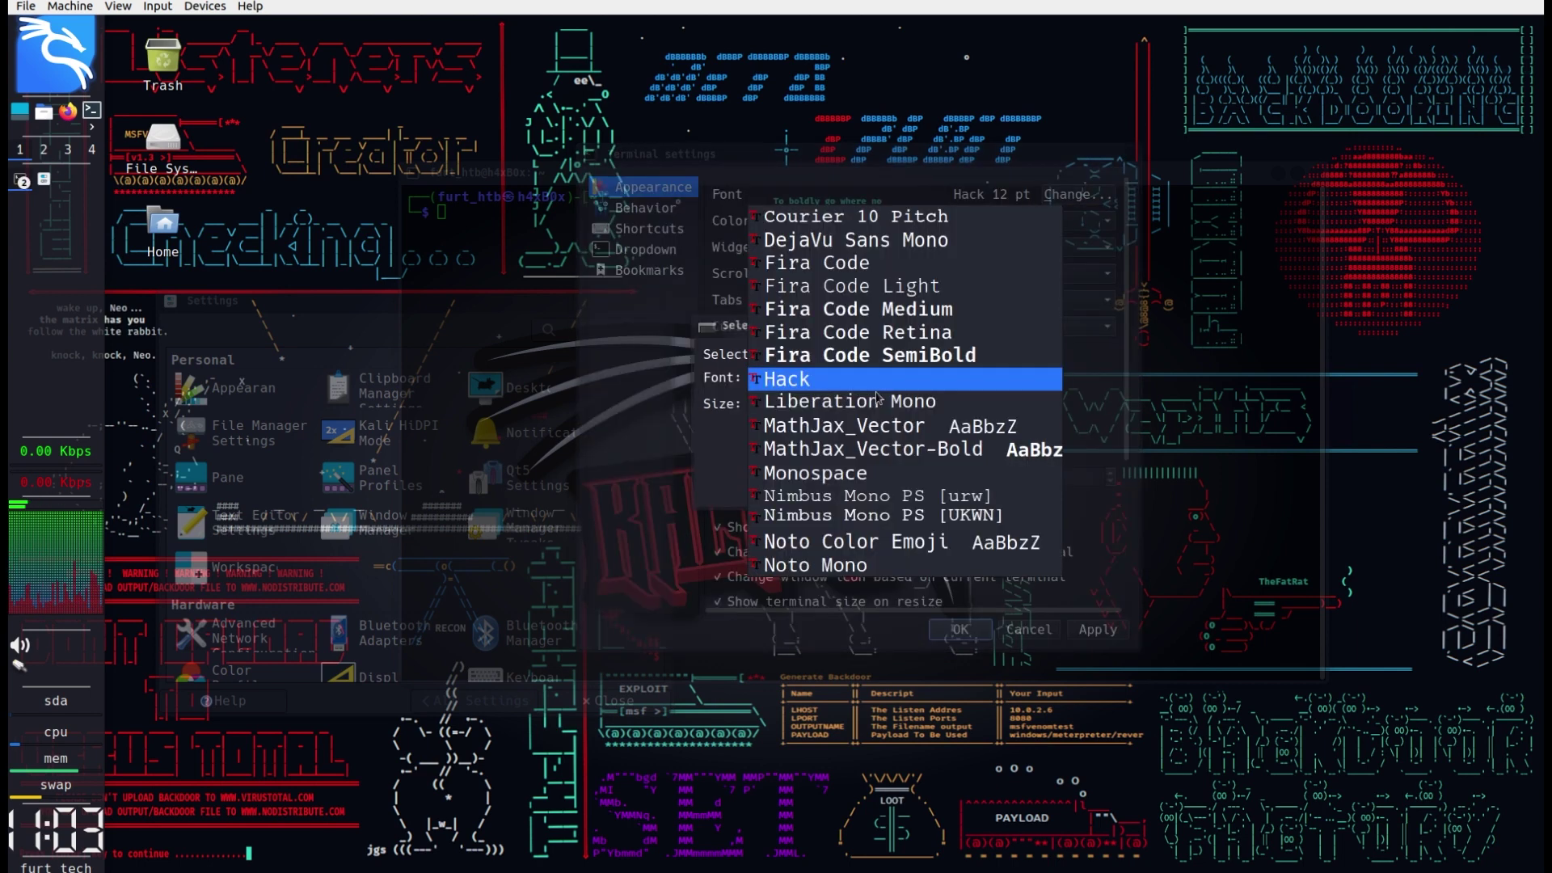
left_click(877, 465)
left_click(852, 489)
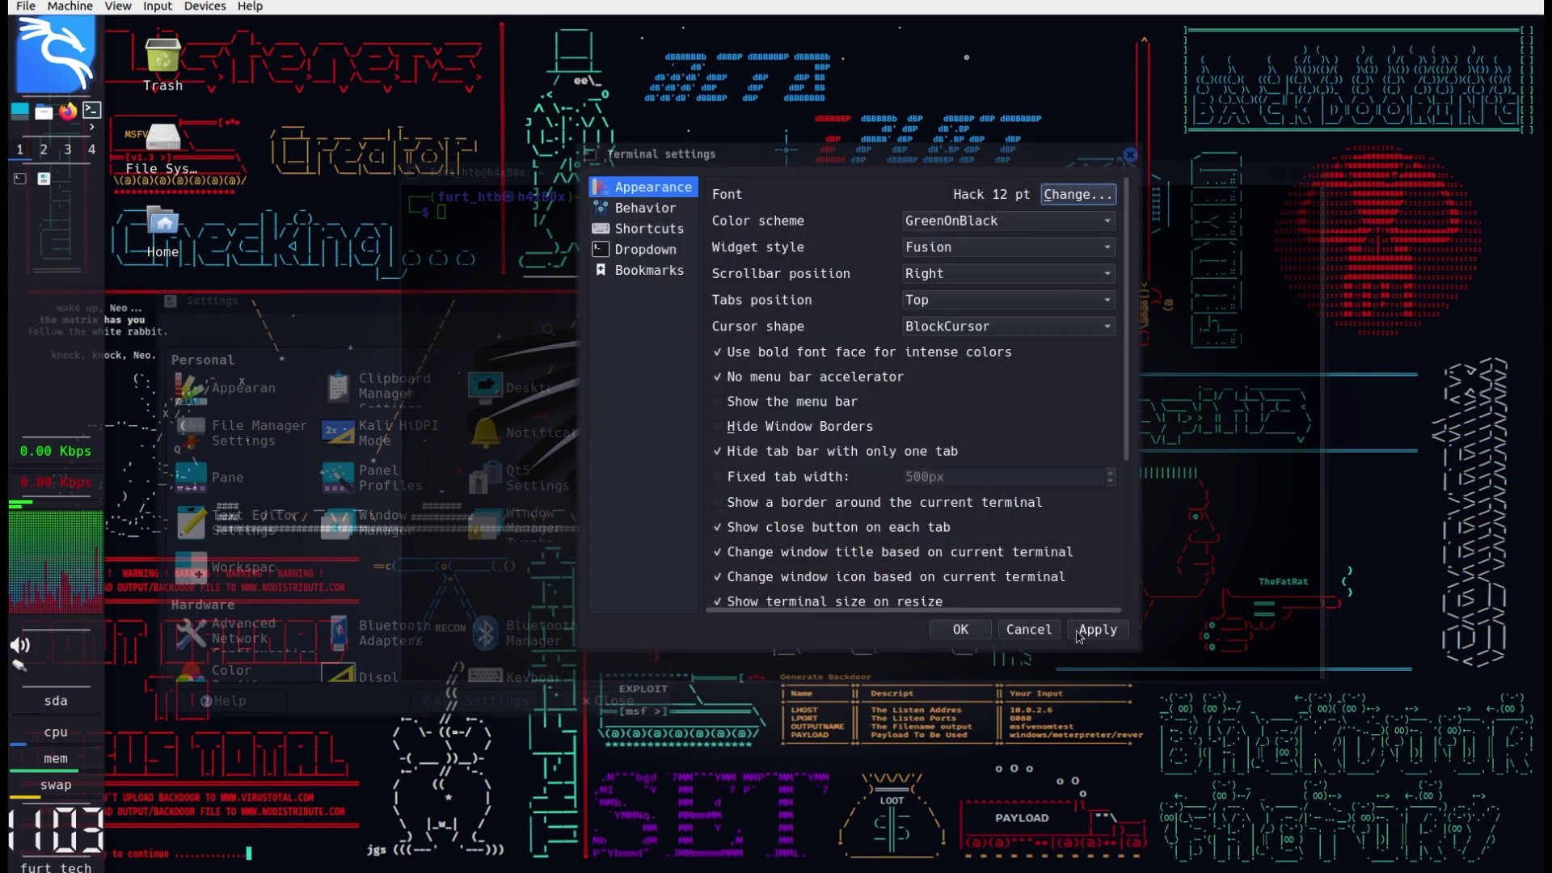
left_click(1077, 194)
left_click(820, 377)
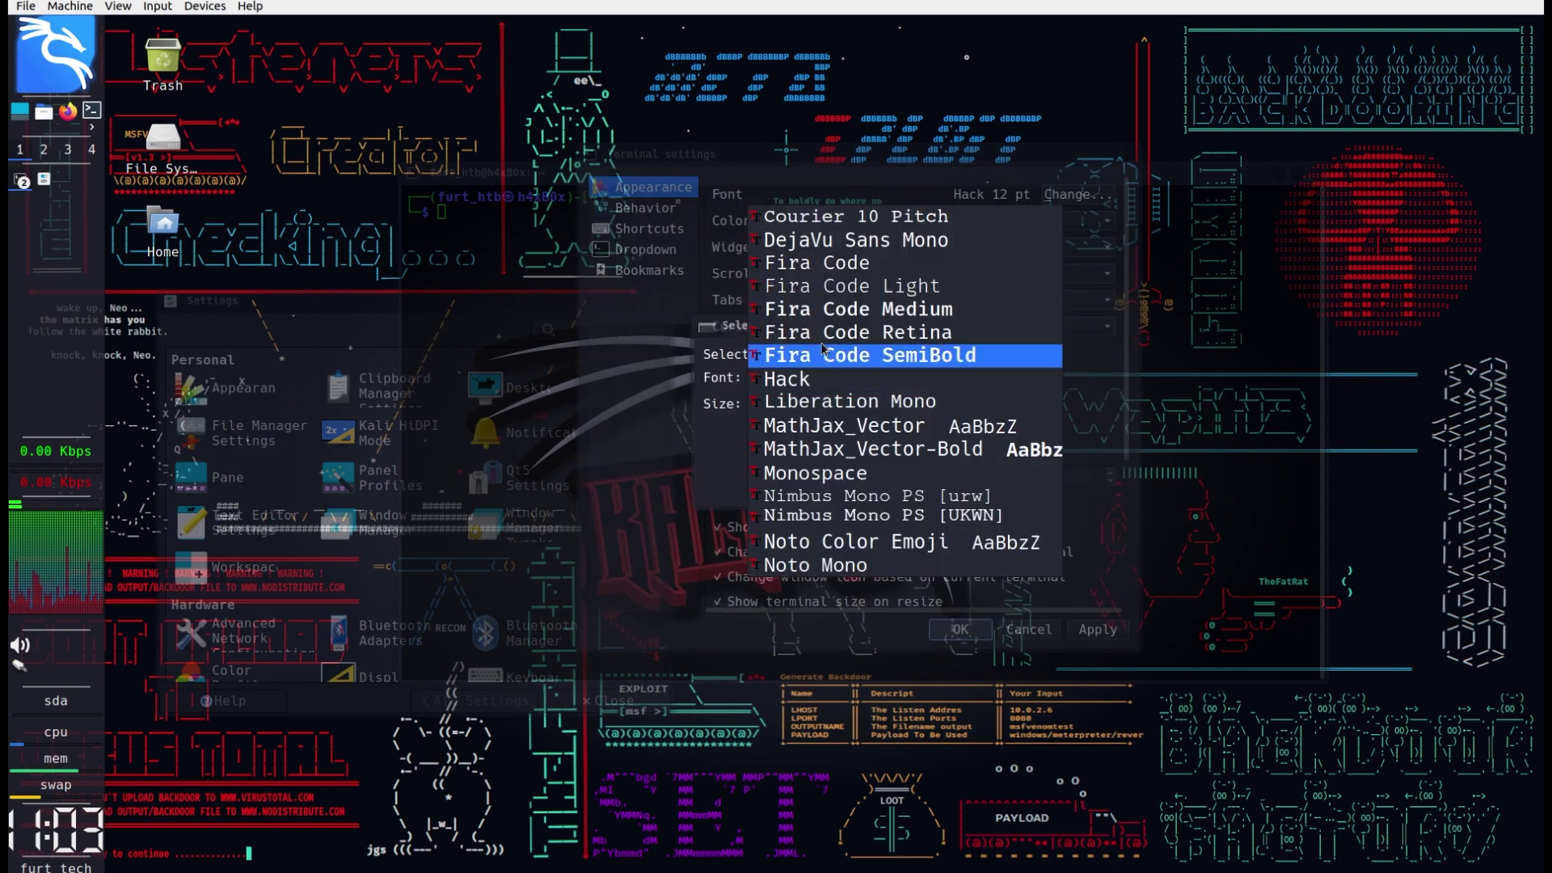
left_click(817, 309)
left_click(849, 489)
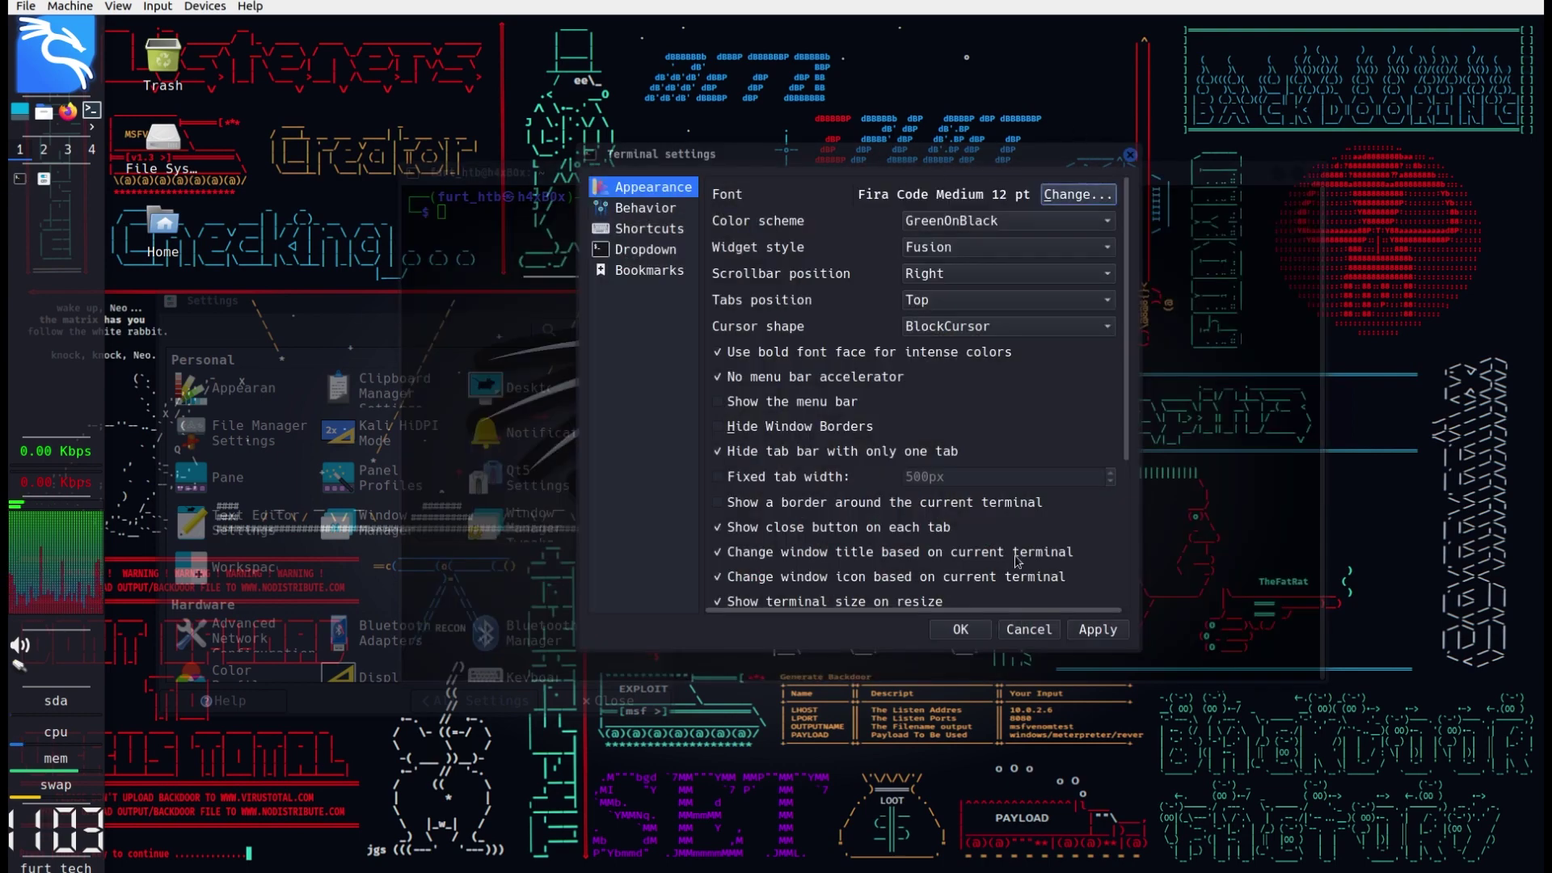
left_click(1079, 634)
left_click(983, 634)
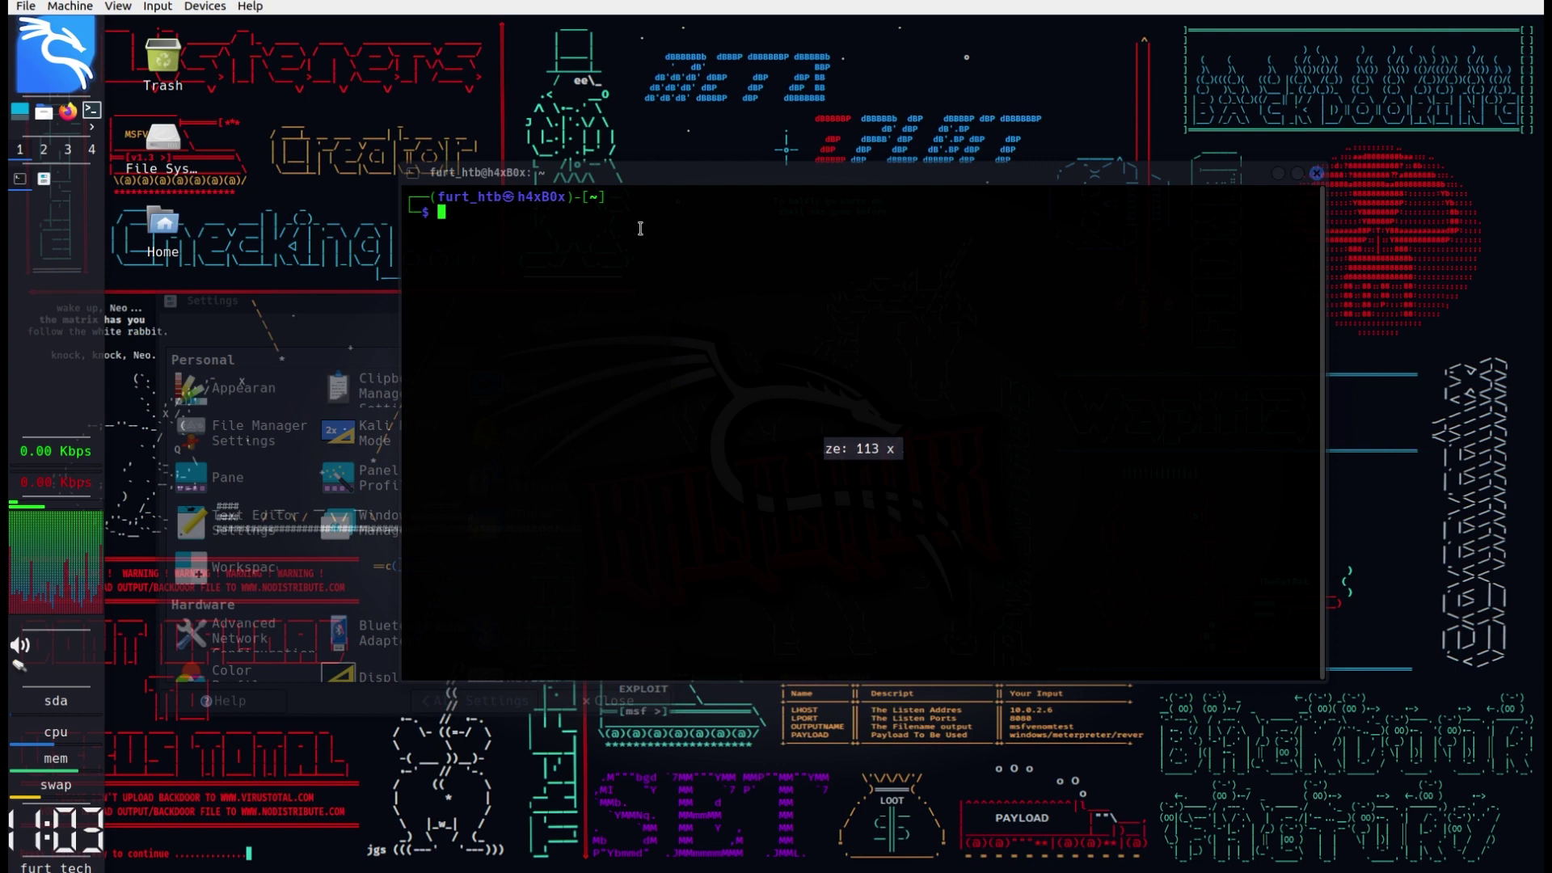
- Set the widget style to qt5ct-style, apply, and bring the Settings window forward
right_click(723, 308)
left_click(788, 586)
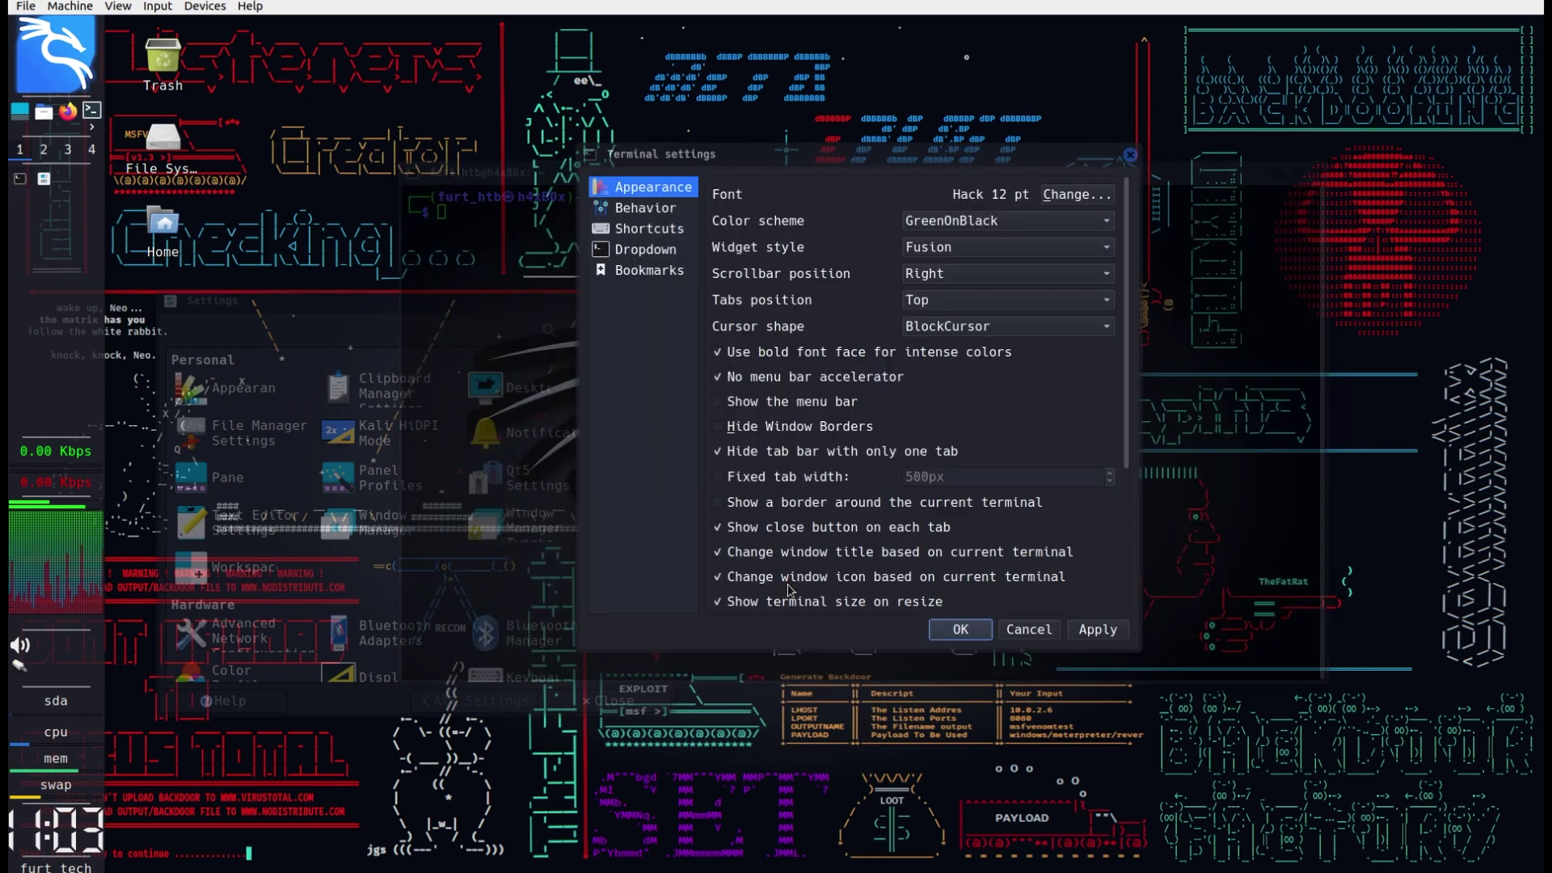
left_click(988, 251)
left_click(976, 214)
left_click(1098, 631)
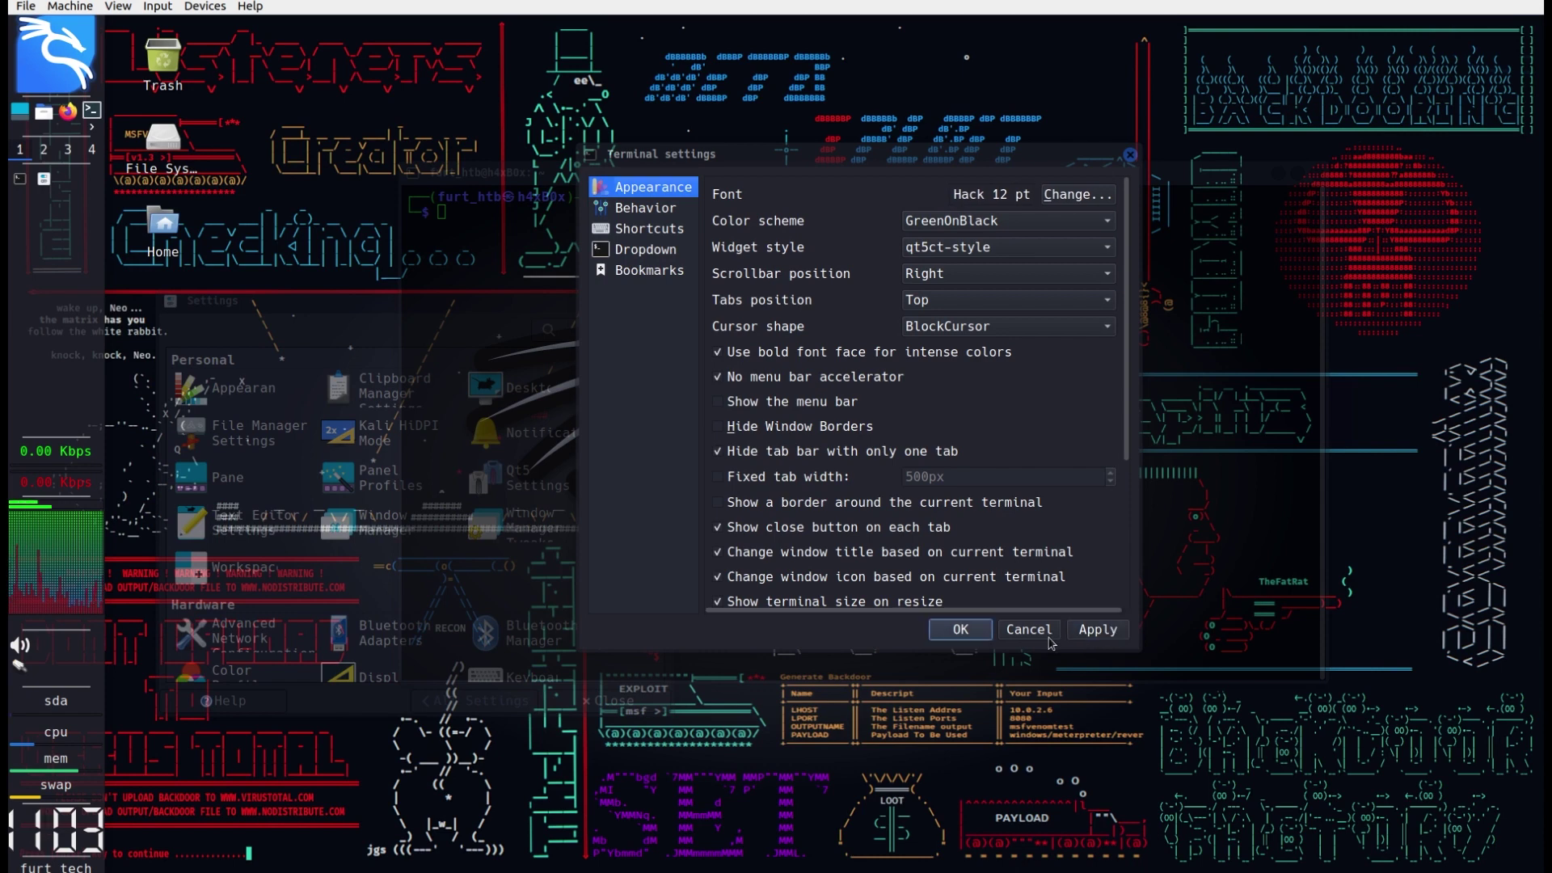
left_click(962, 630)
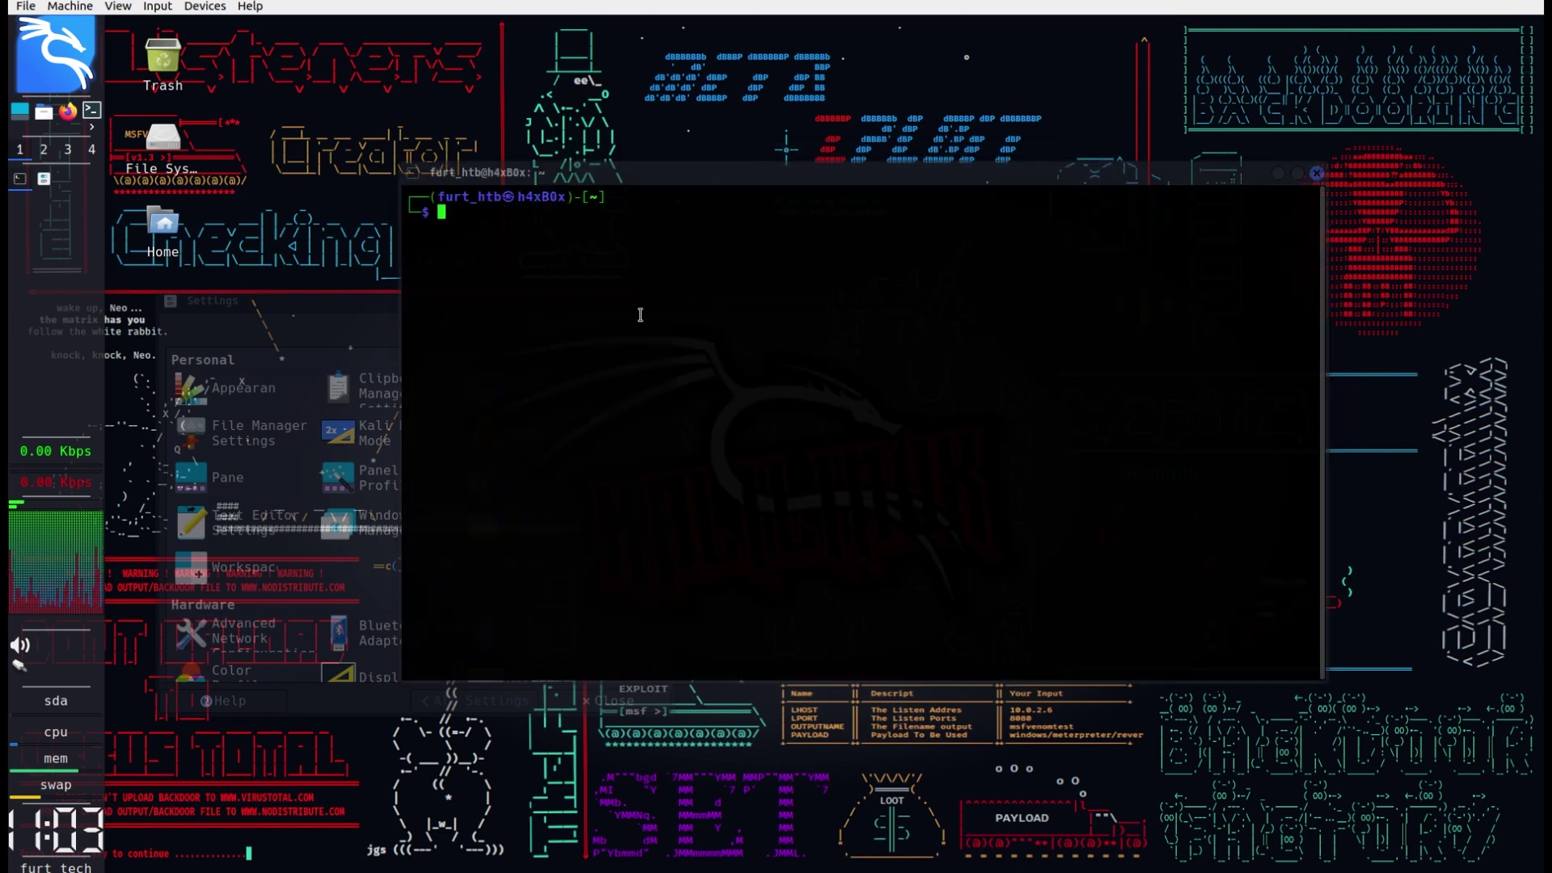
left_click(275, 325)
- Open the Qt5 Configuration Tool from Settings and go to its Fonts page
left_click_drag(526, 312, 851, 319)
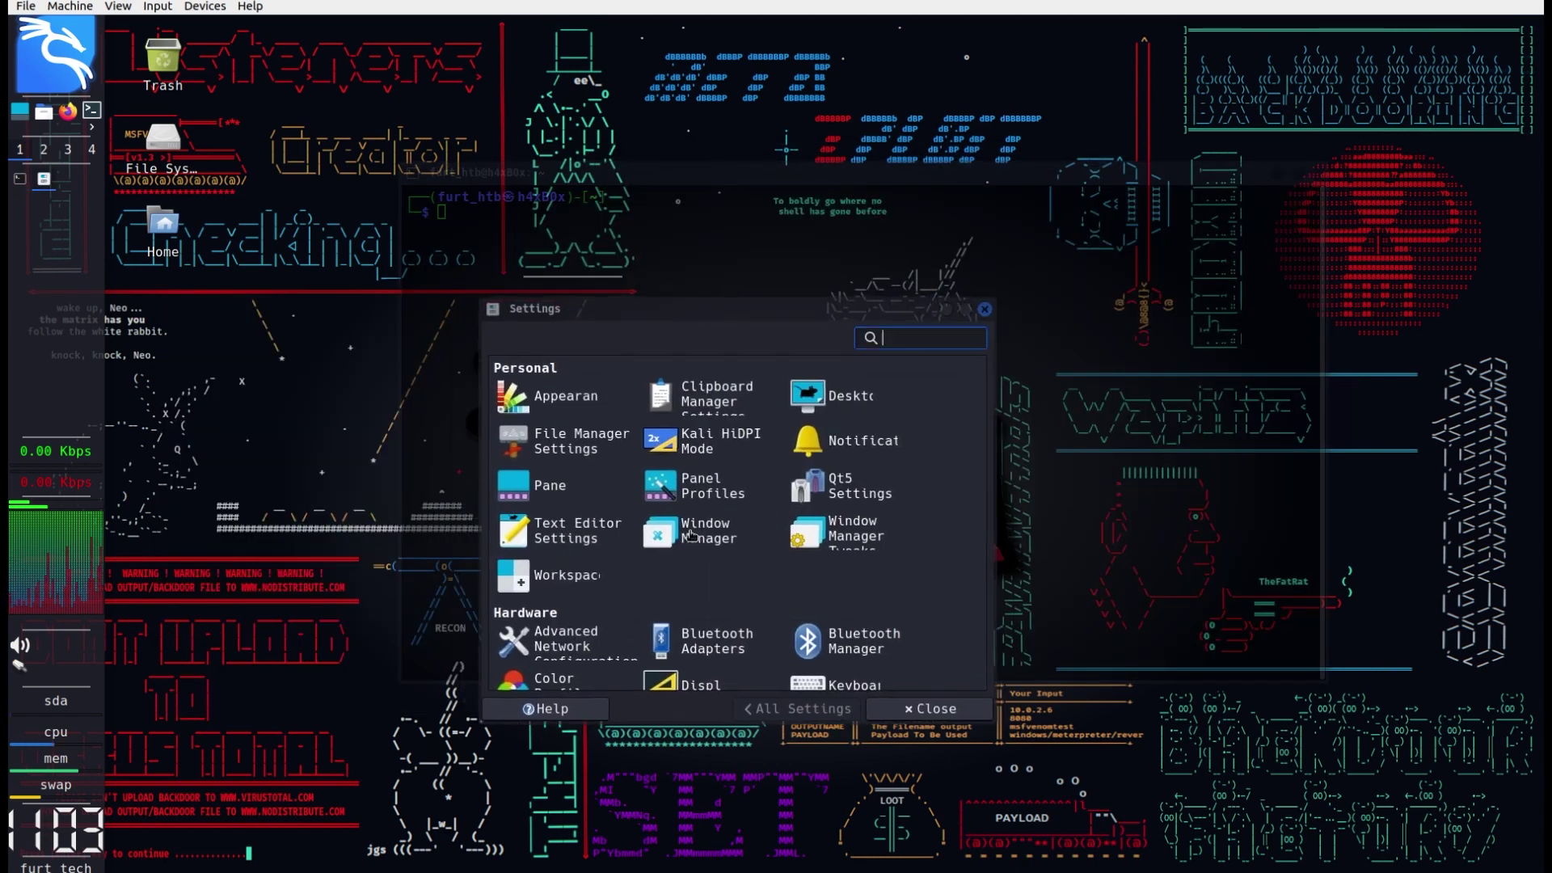
left_click(850, 483)
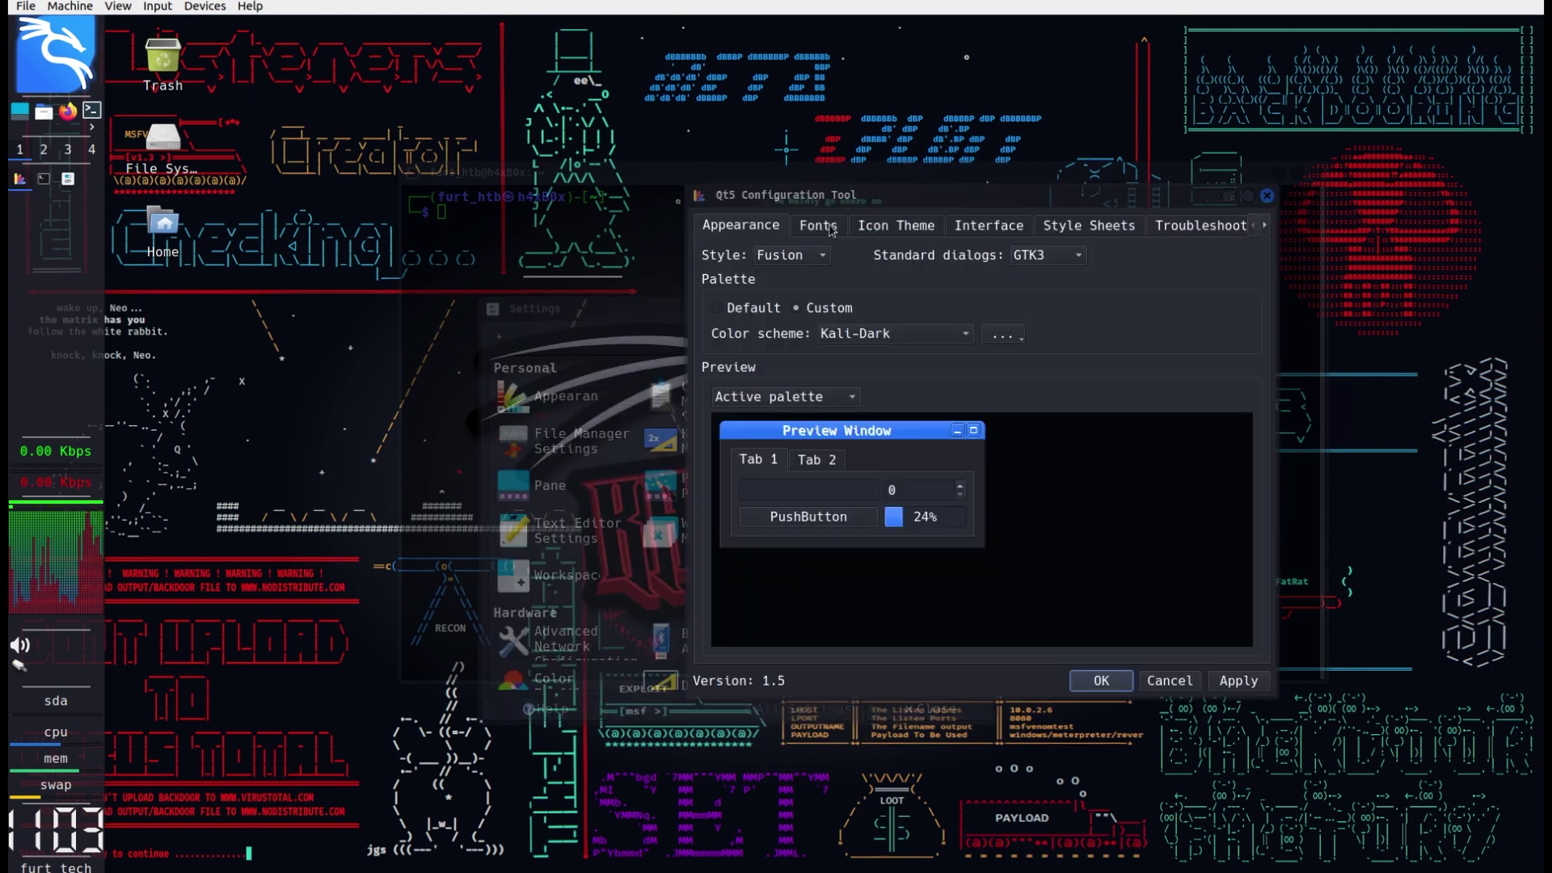
left_click(818, 225)
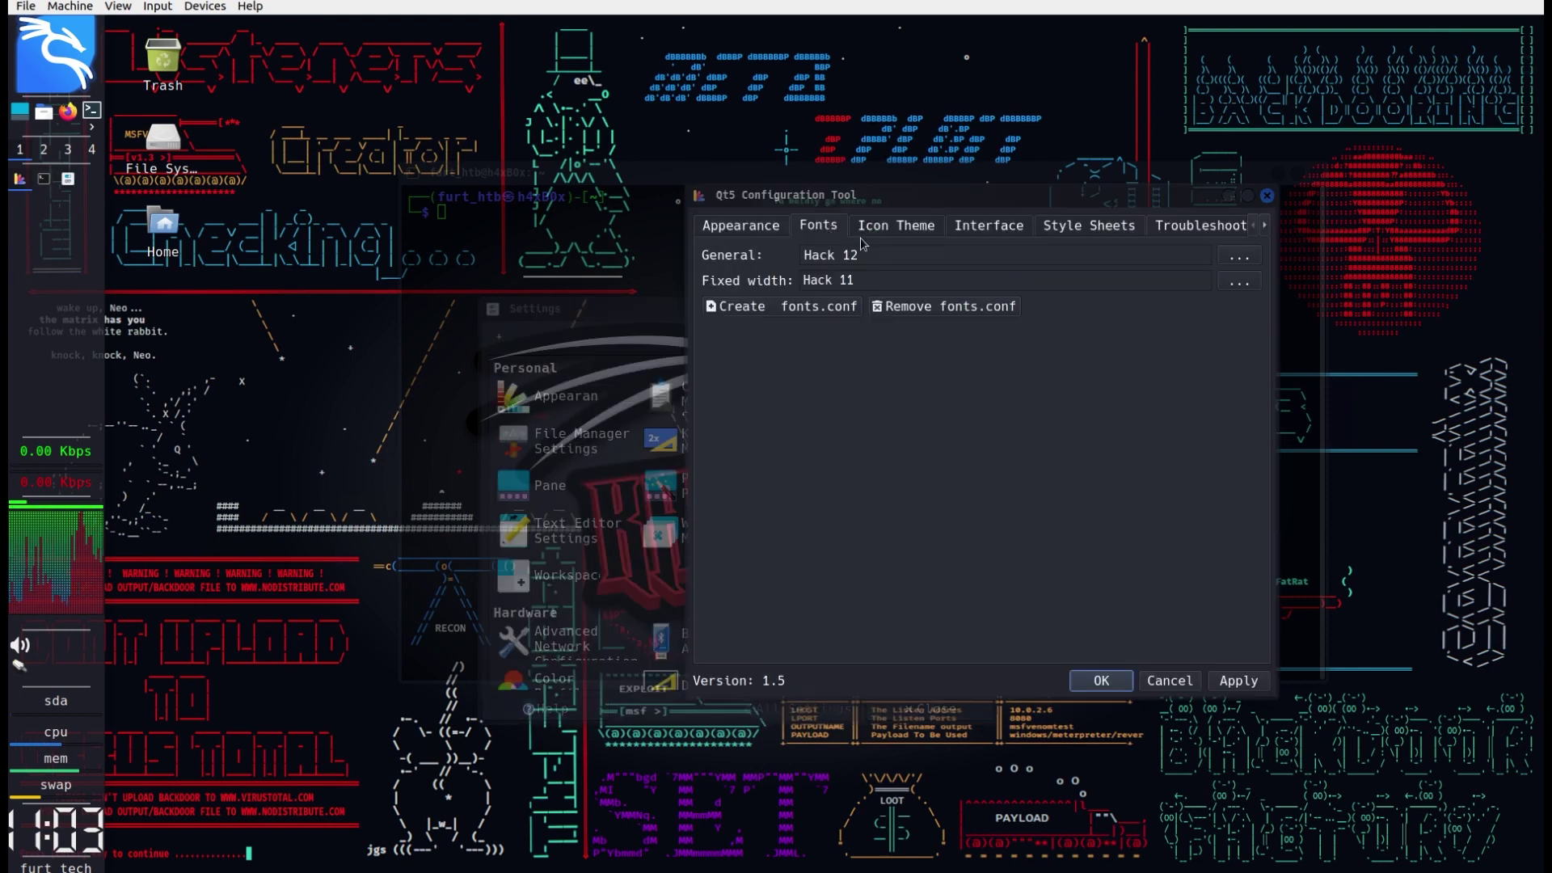
left_click(739, 226)
left_click(815, 227)
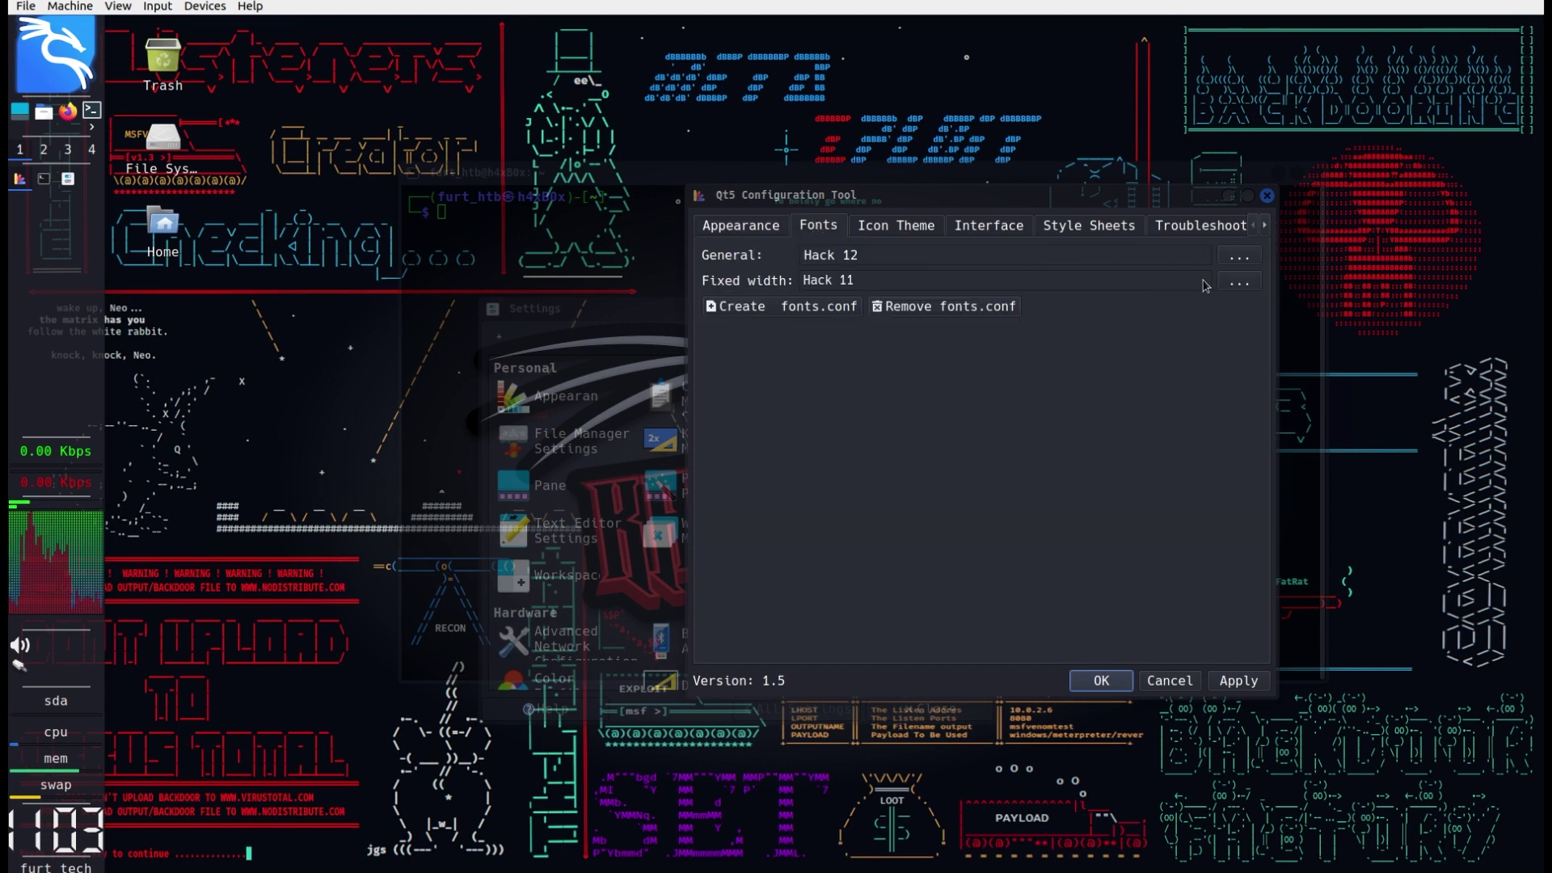
- Change the fixed width font to Hack 10 and save the Qt5 configuration
left_click(1253, 283)
left_click(900, 584)
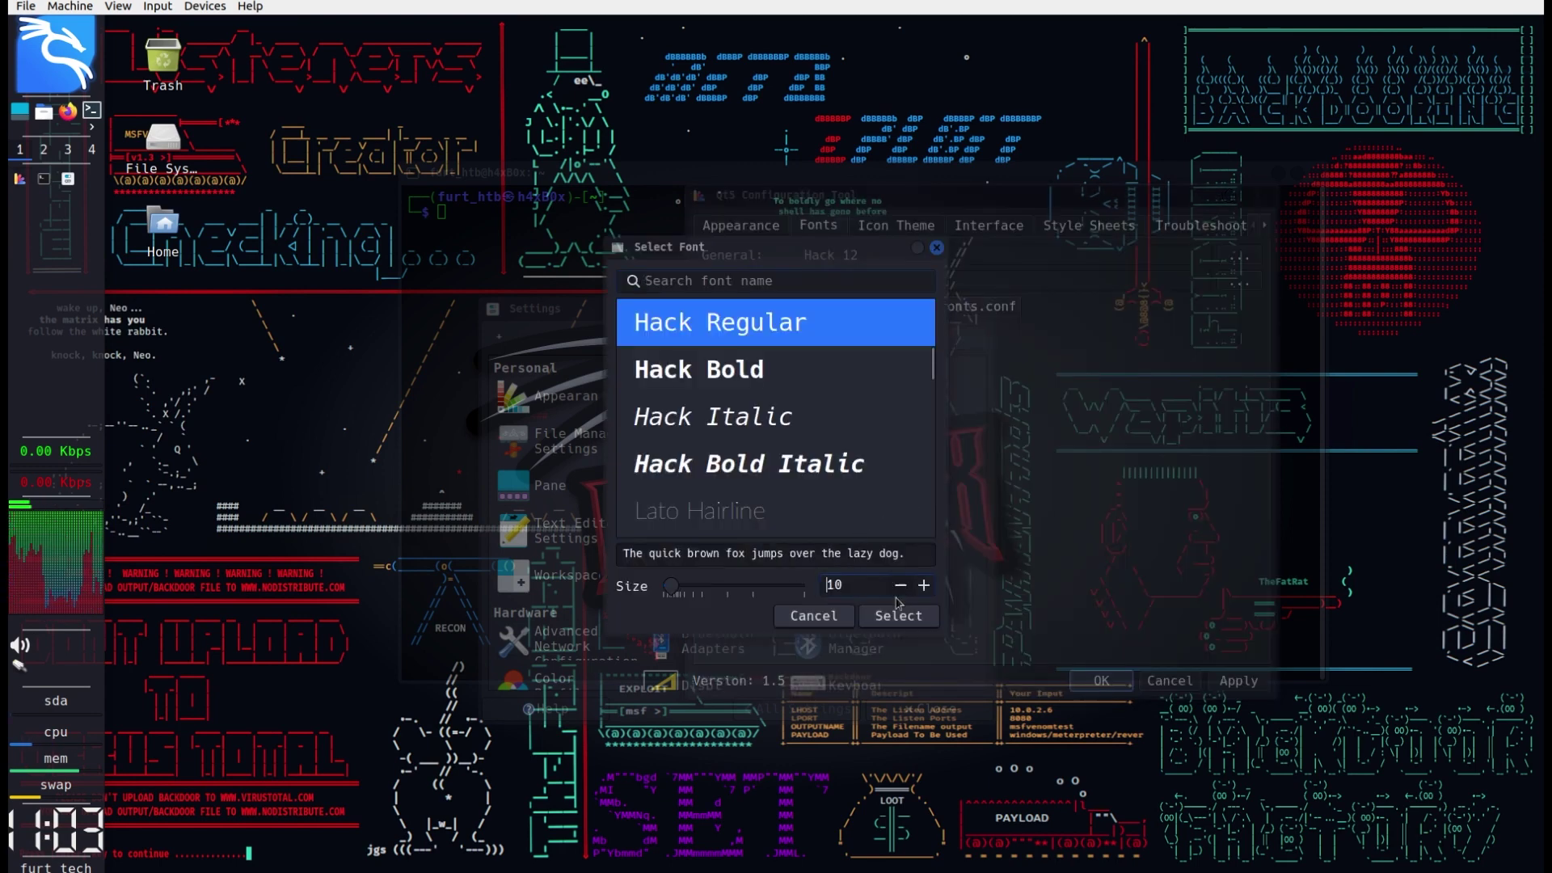
left_click(898, 615)
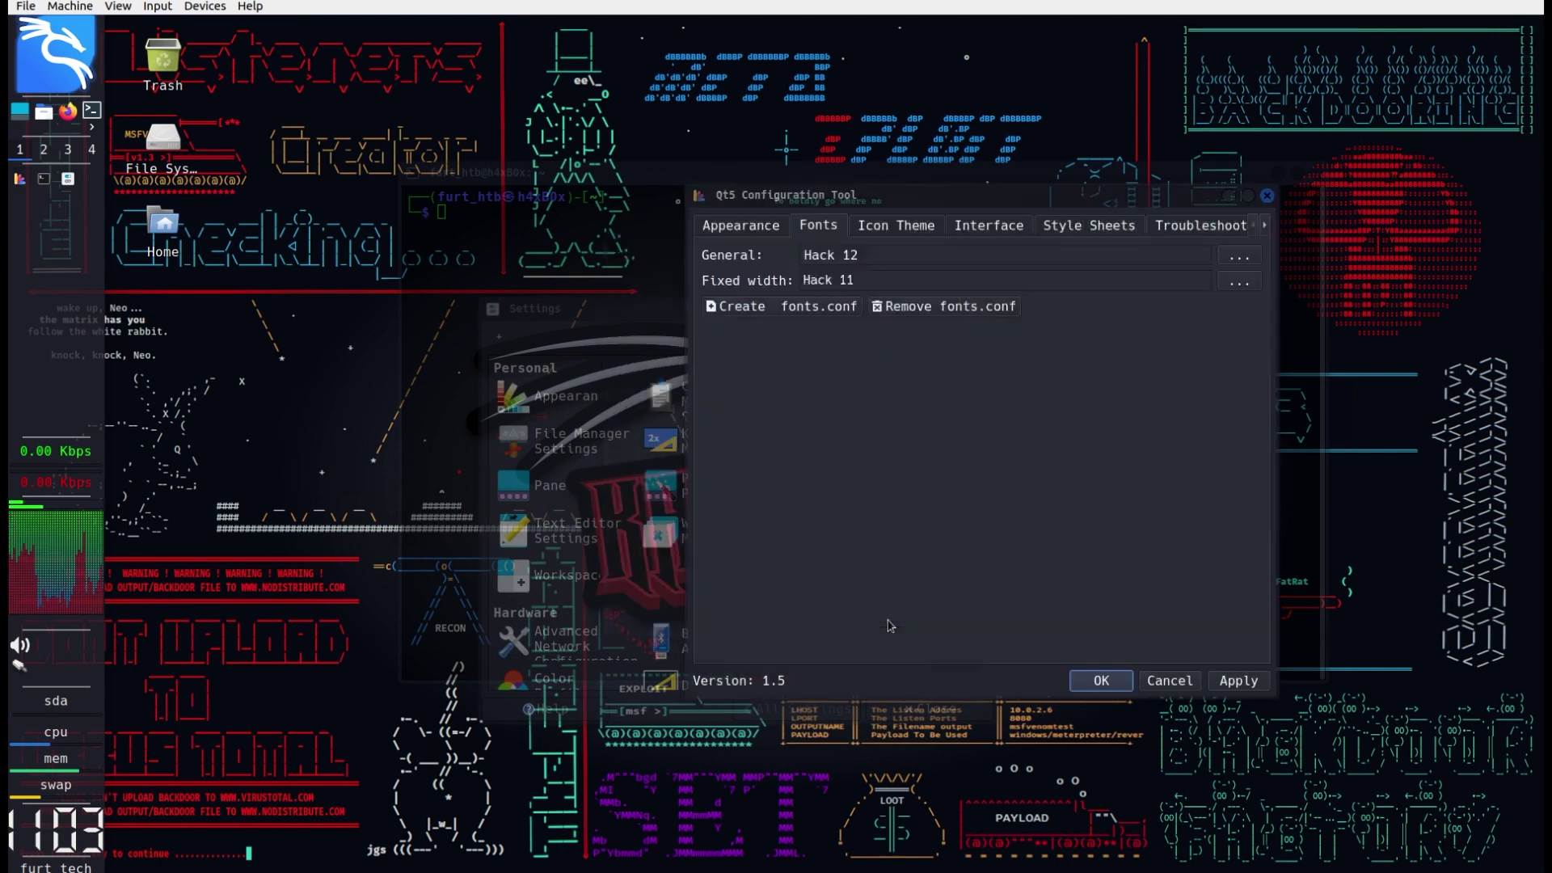
left_click(1101, 680)
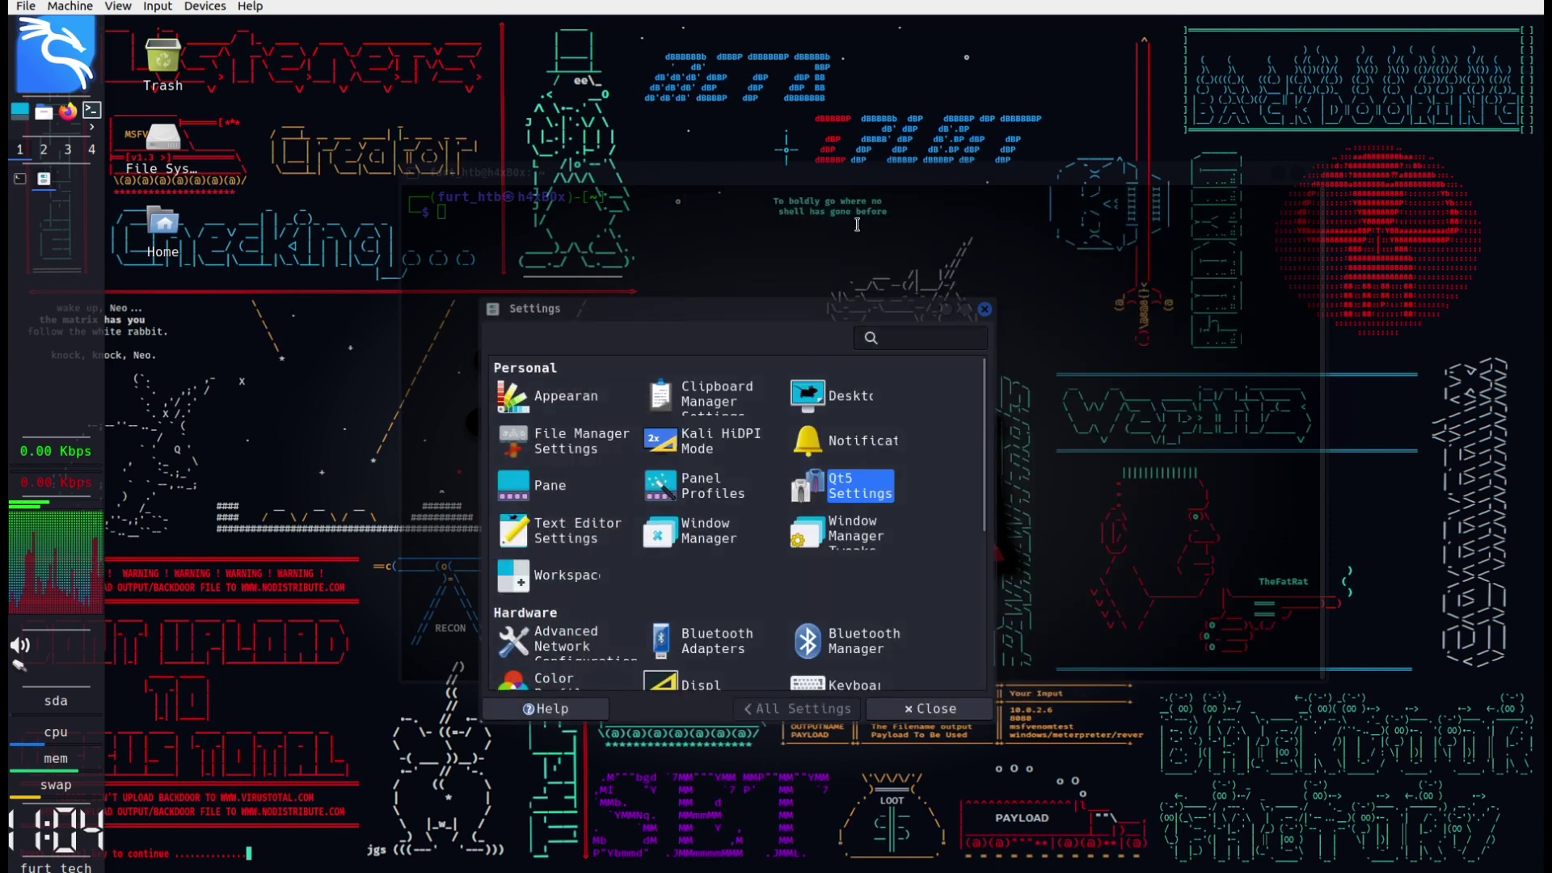
left_click(946, 255)
- Lower the terminal font to Hack 10 pt and apply it
right_click(873, 372)
left_click(962, 637)
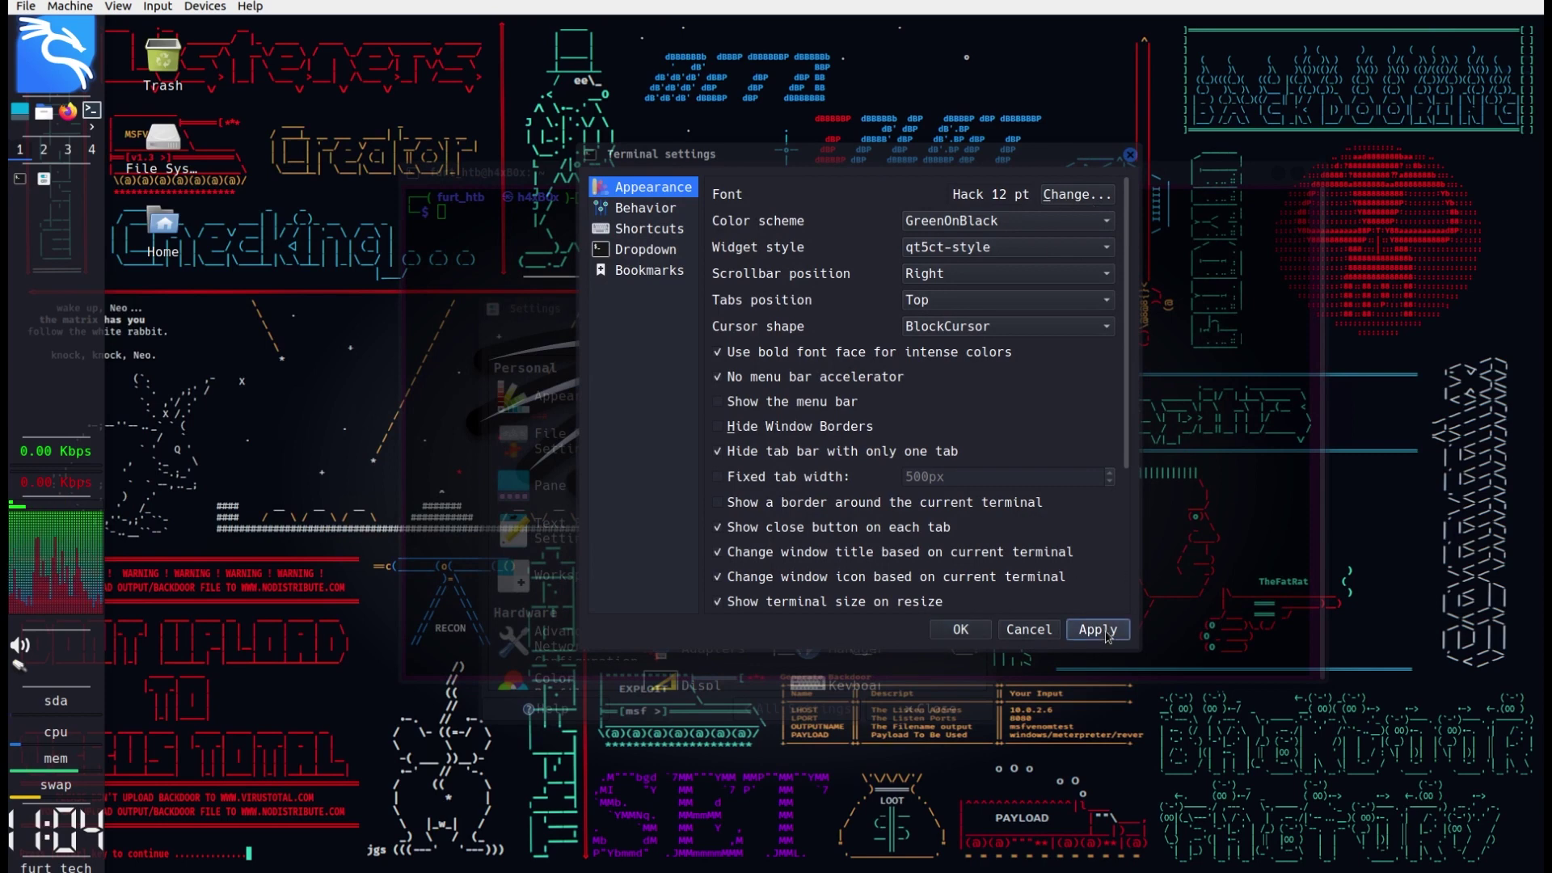
left_click(1075, 195)
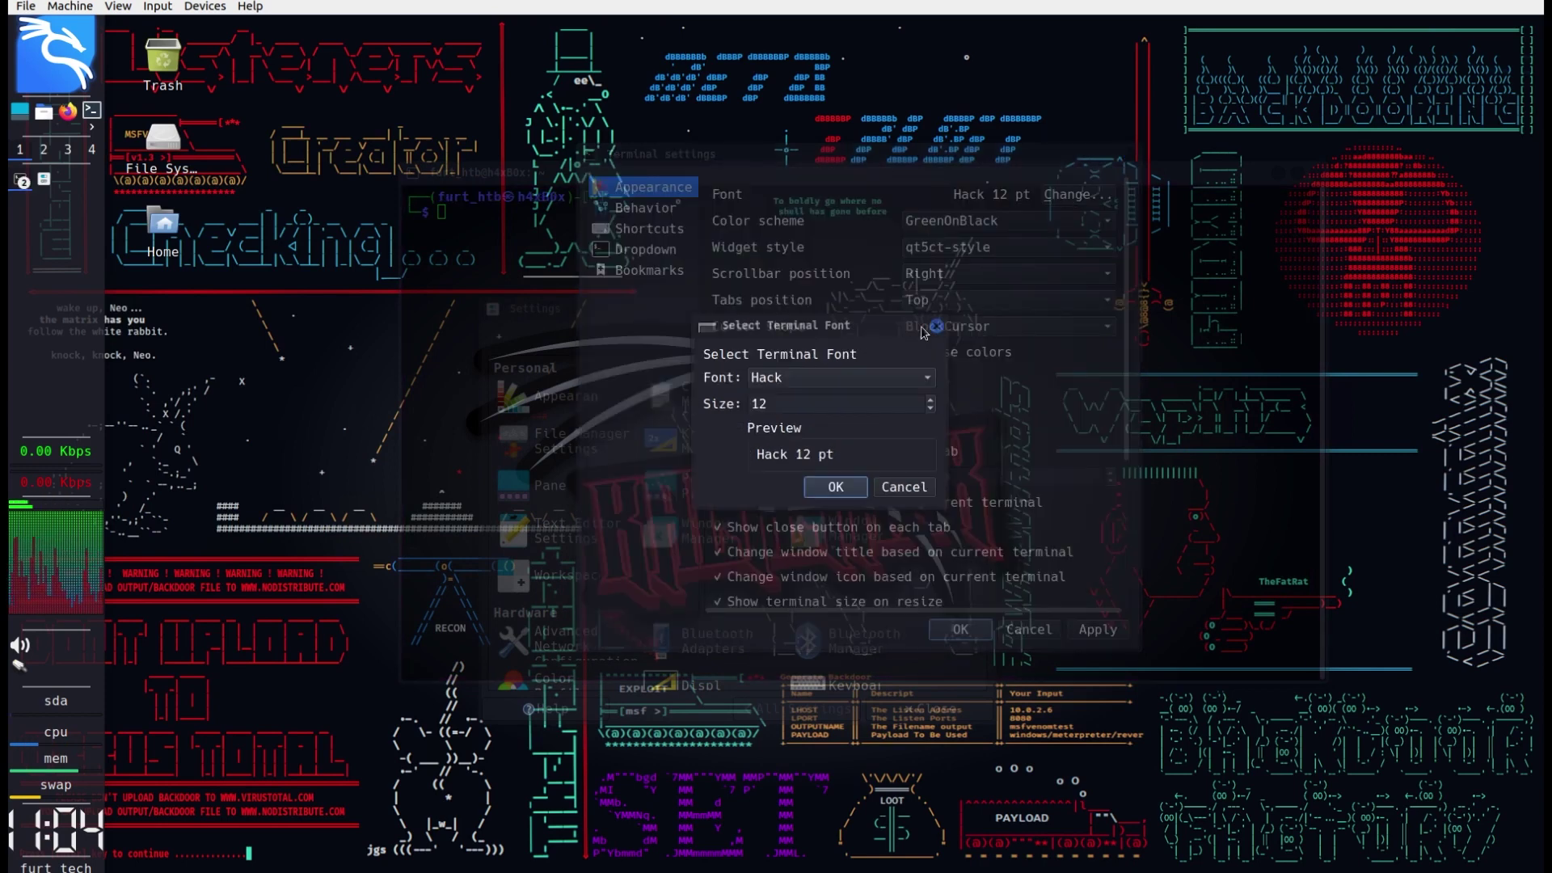
left_click(931, 410)
left_click(931, 409)
left_click(849, 487)
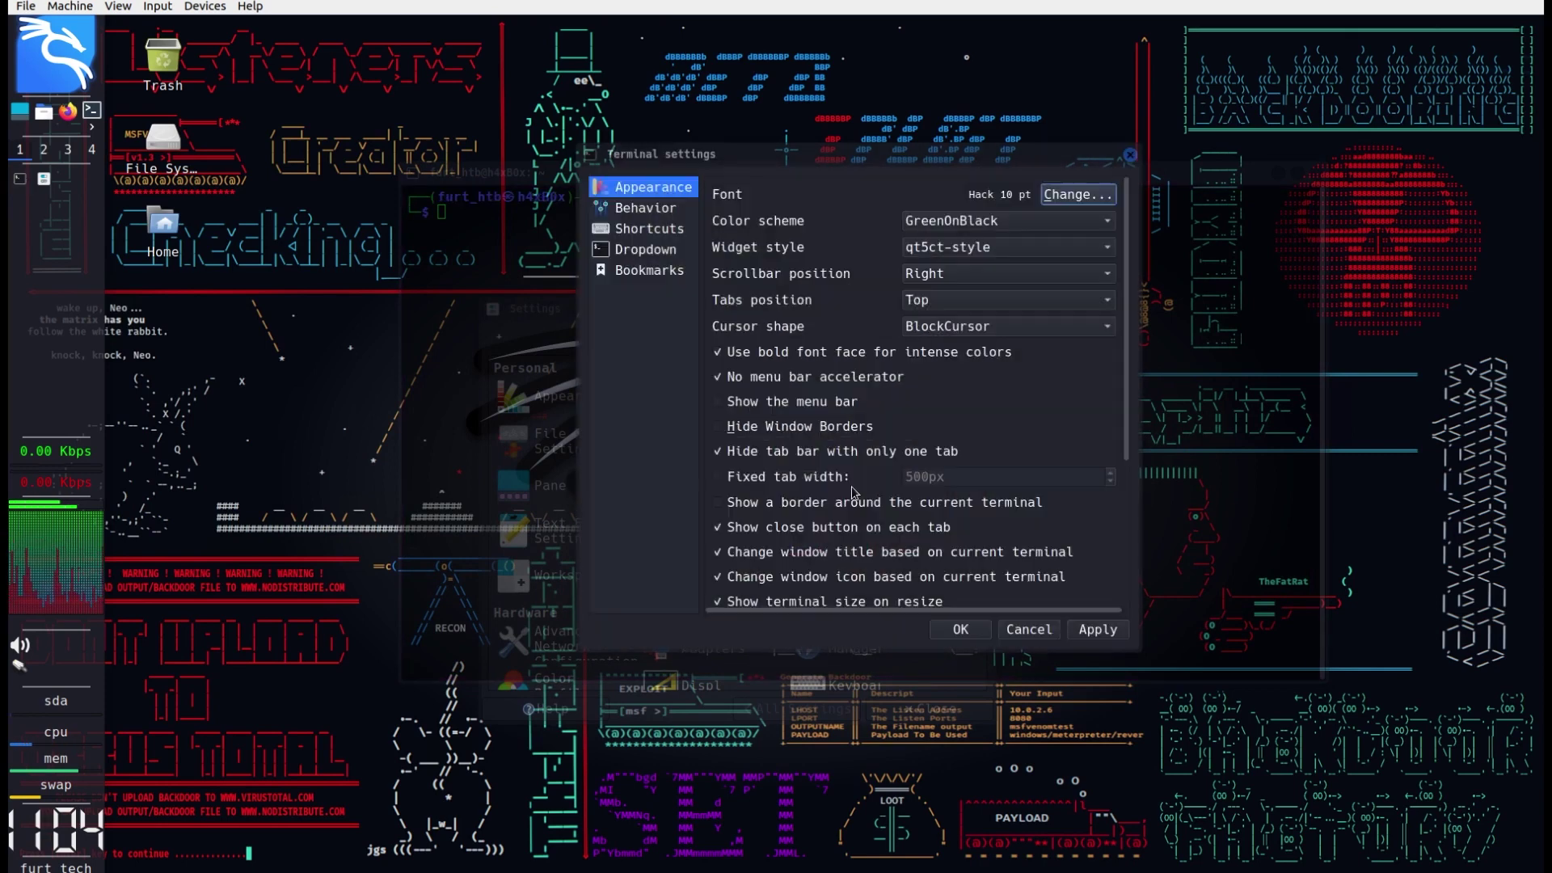
left_click(1097, 629)
left_click(960, 629)
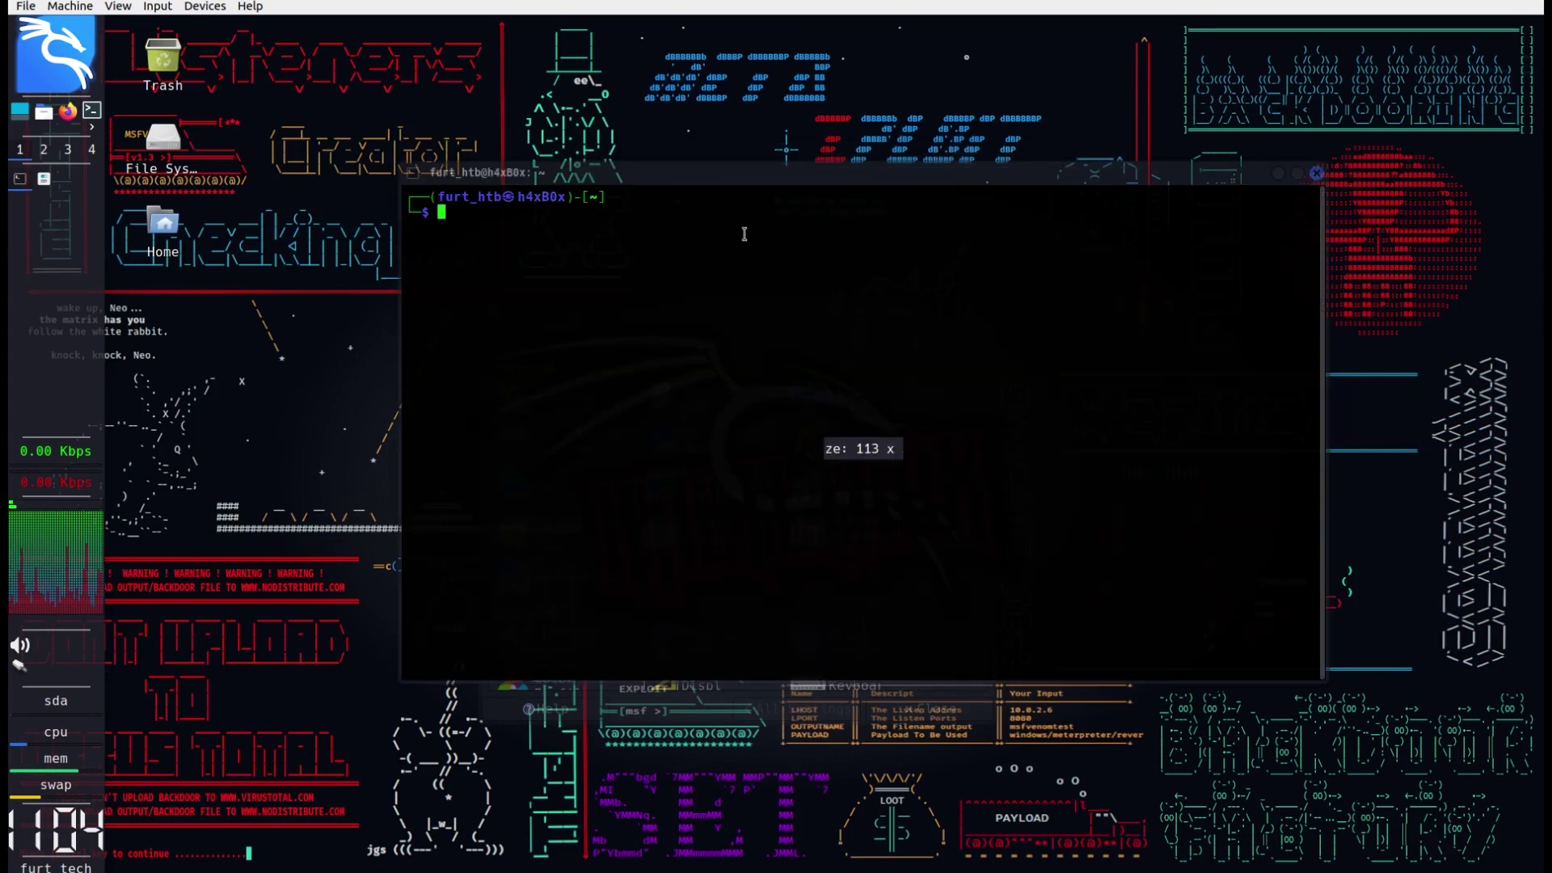
- Reopen the terminal preferences and apply the settings again
right_click(745, 234)
right_click(845, 521)
right_click(845, 499)
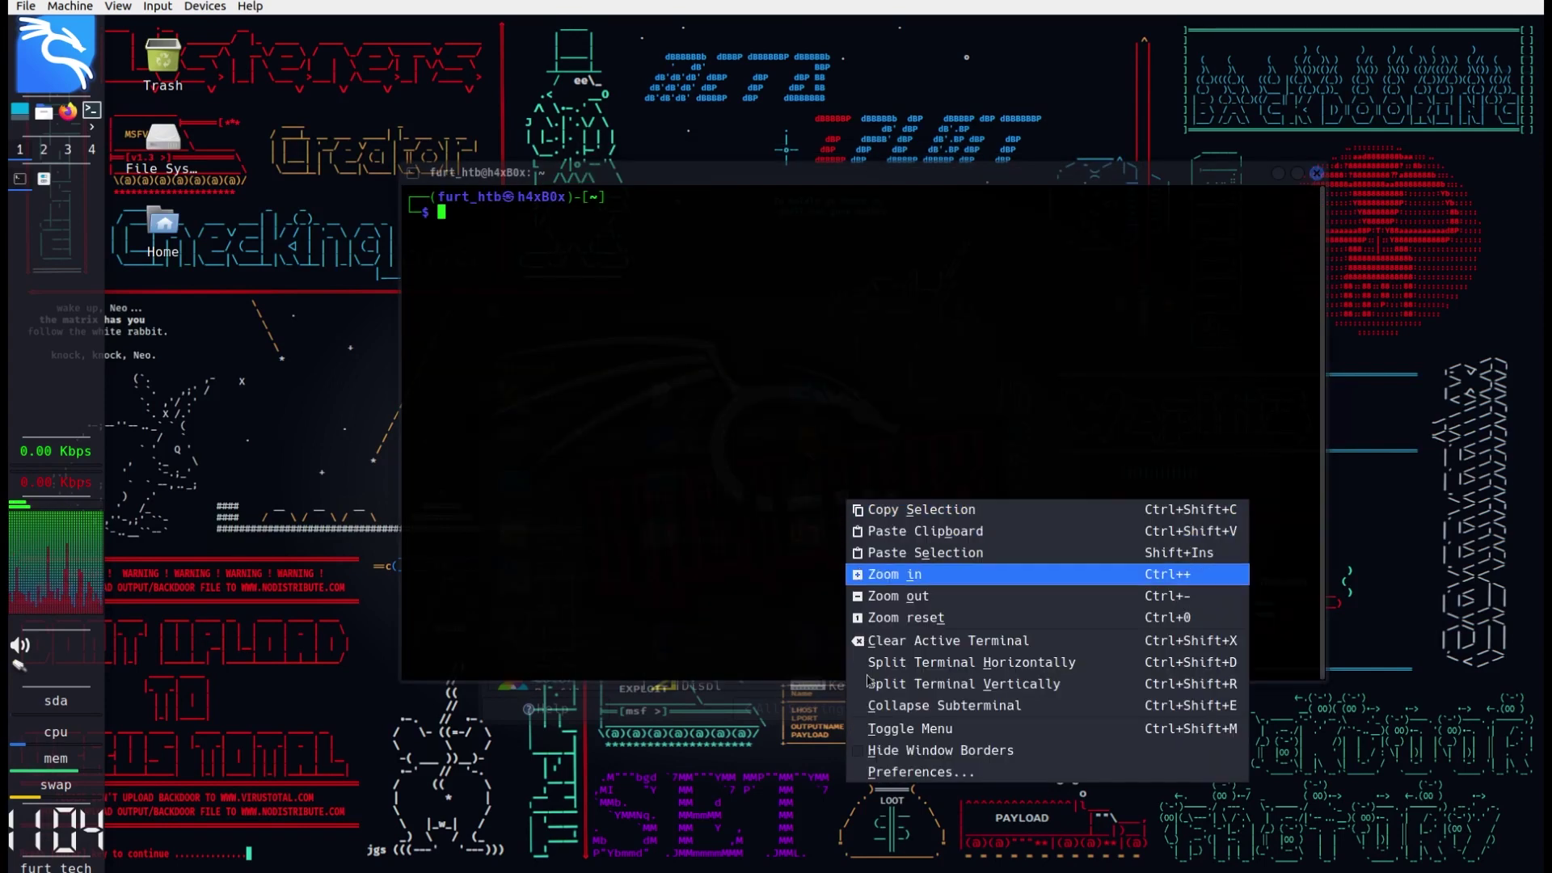
left_click(907, 773)
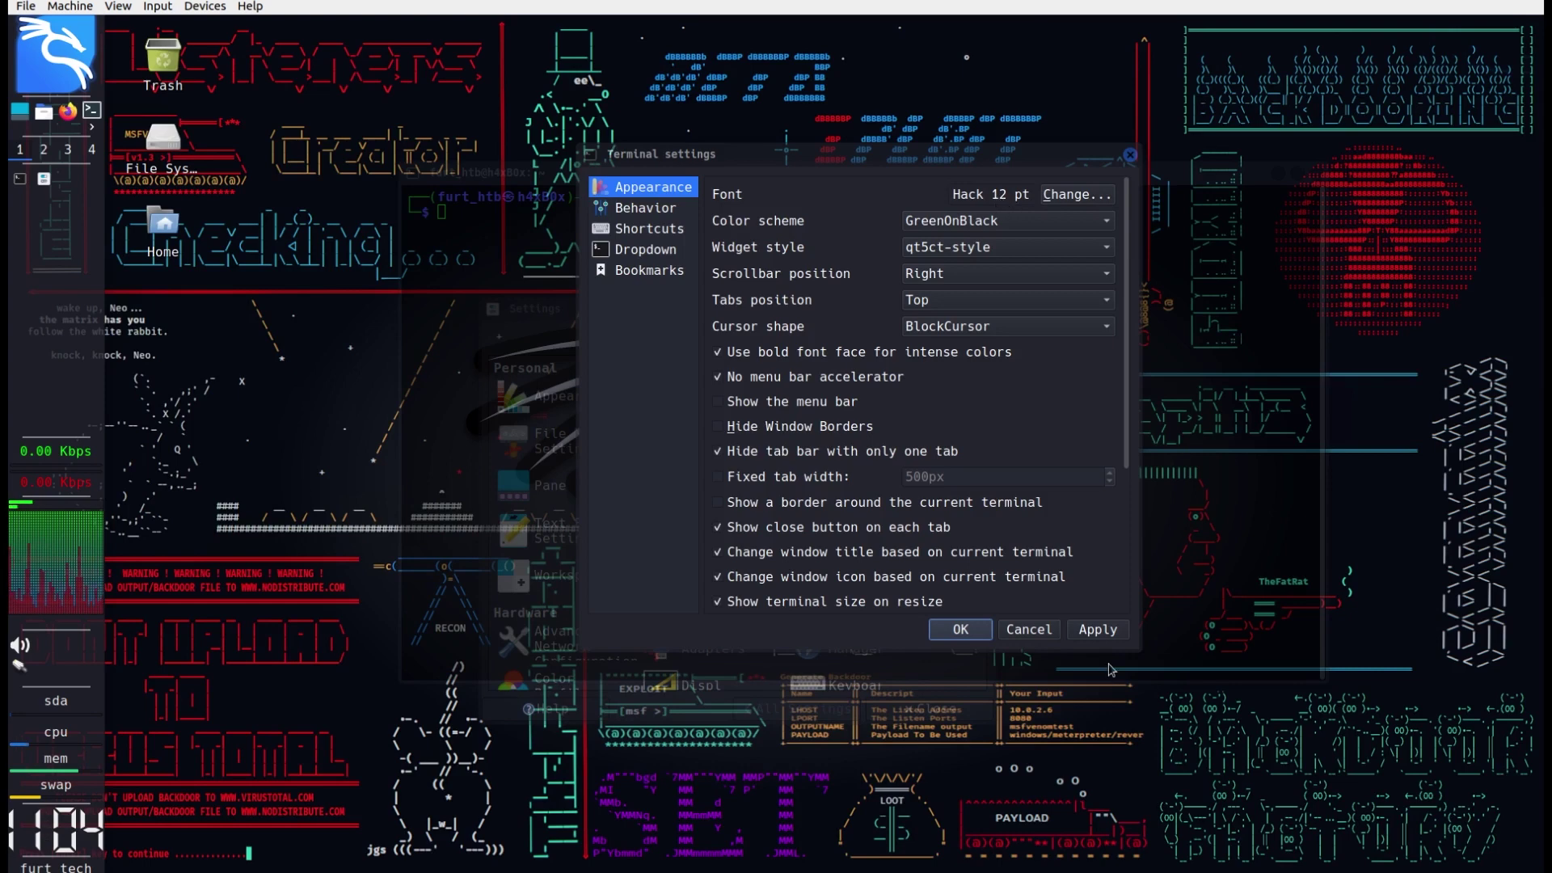
left_click(1112, 637)
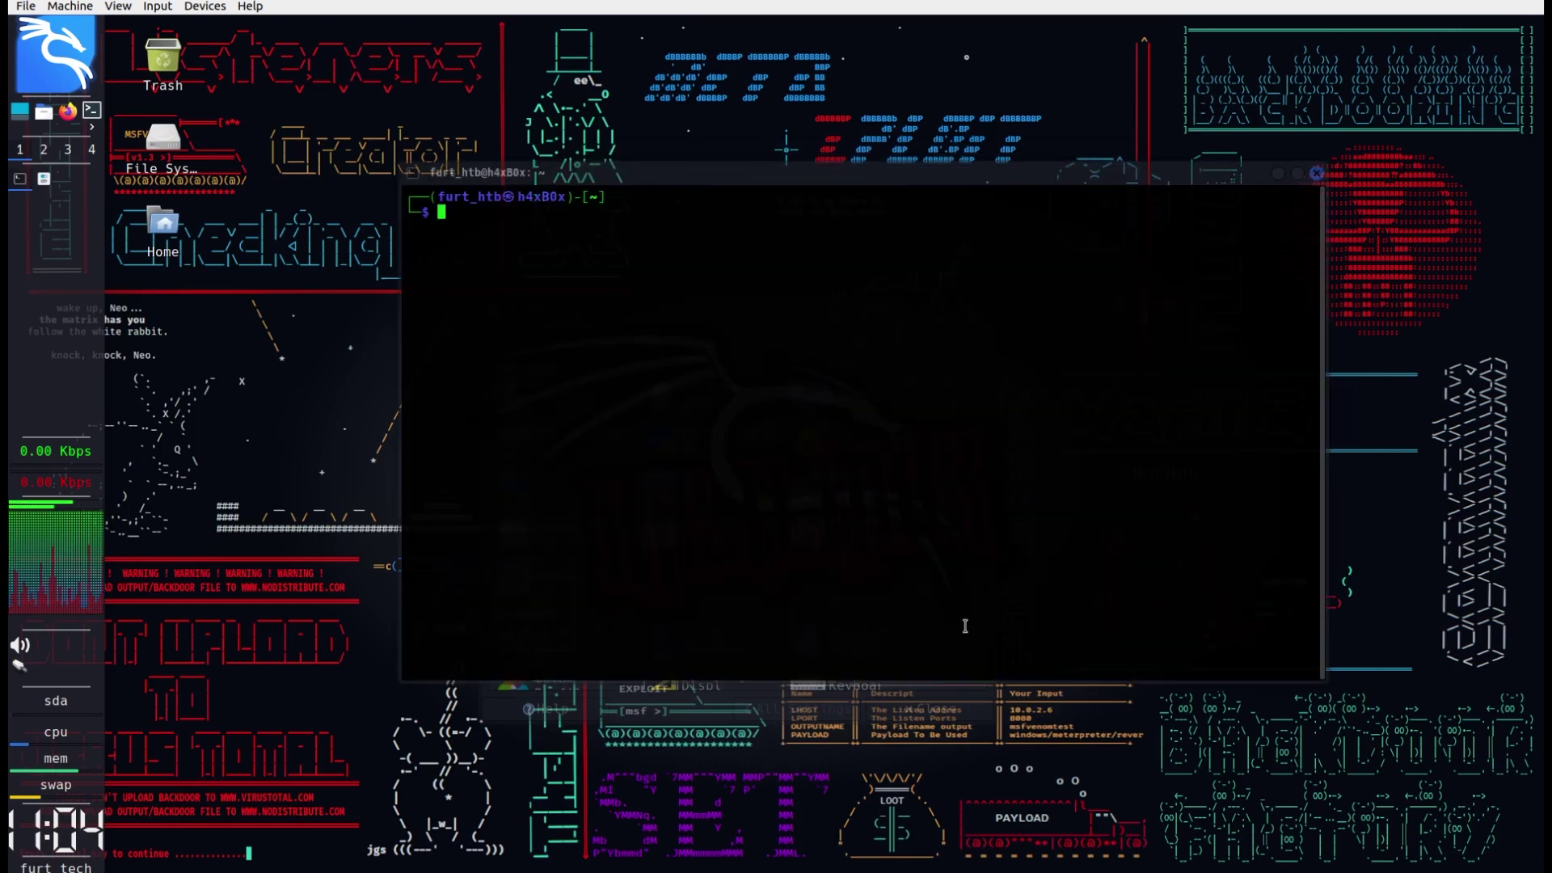
- Open Qt5 Settings to view its fonts: General Hack 12, Fixed width Hack 10
left_click(712, 716)
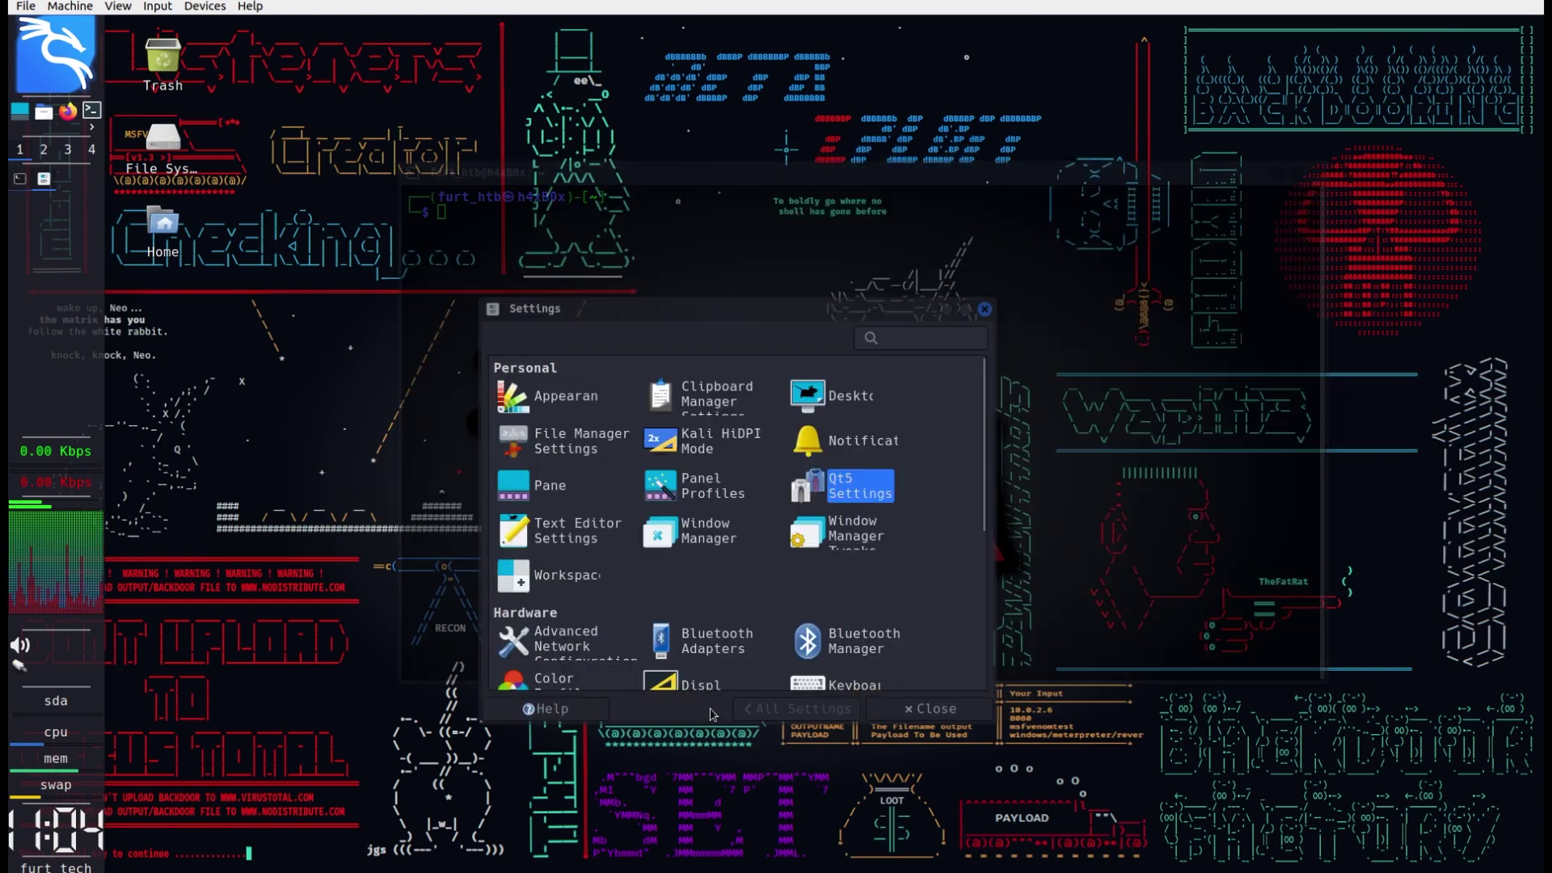
left_click(858, 486)
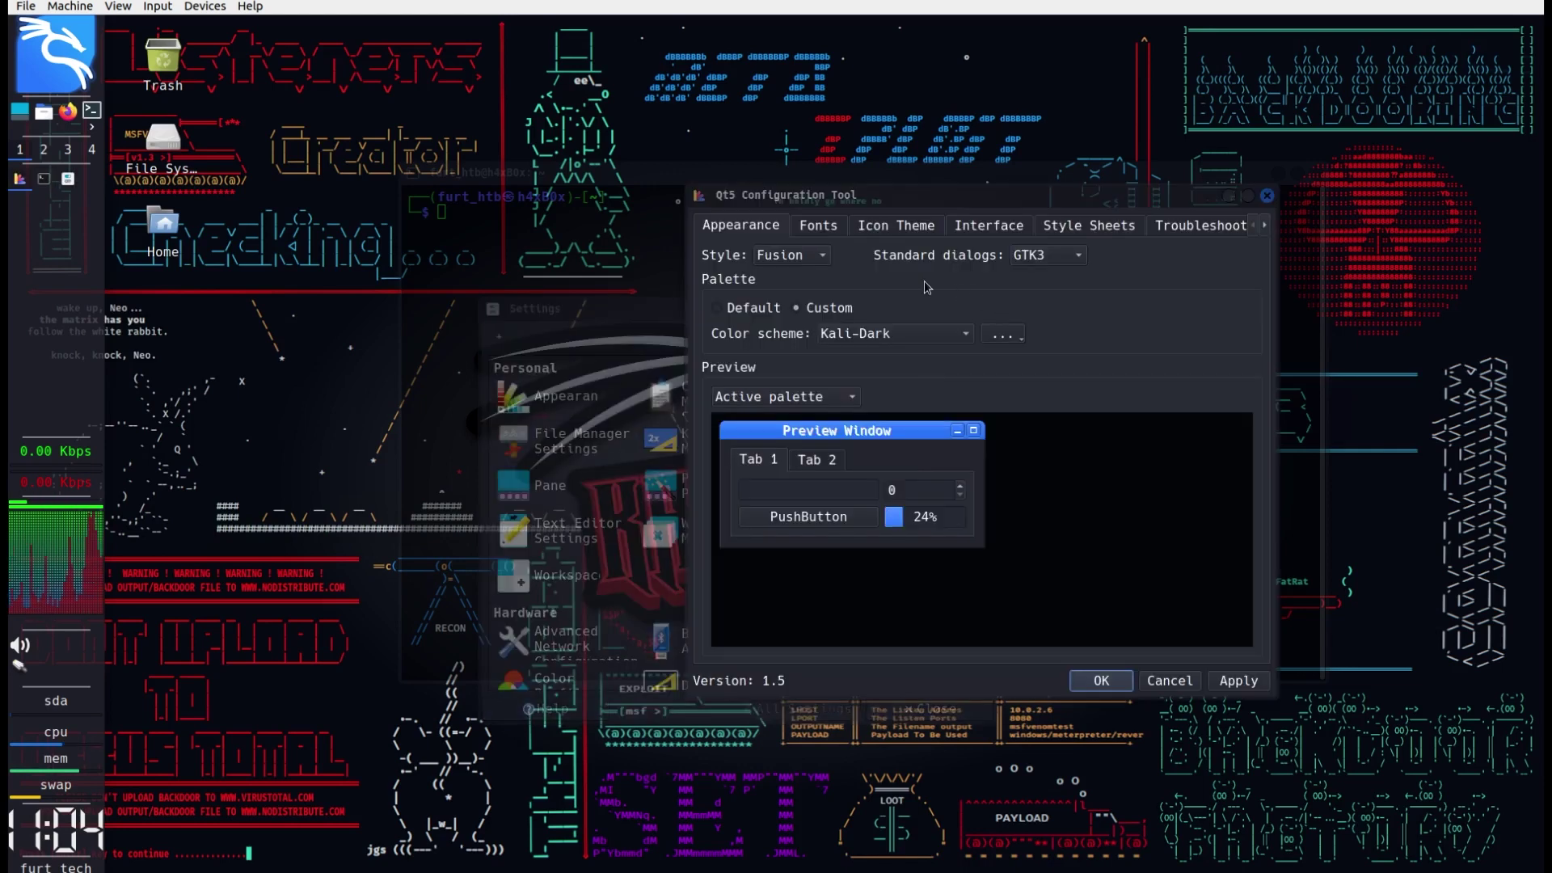
left_click(834, 231)
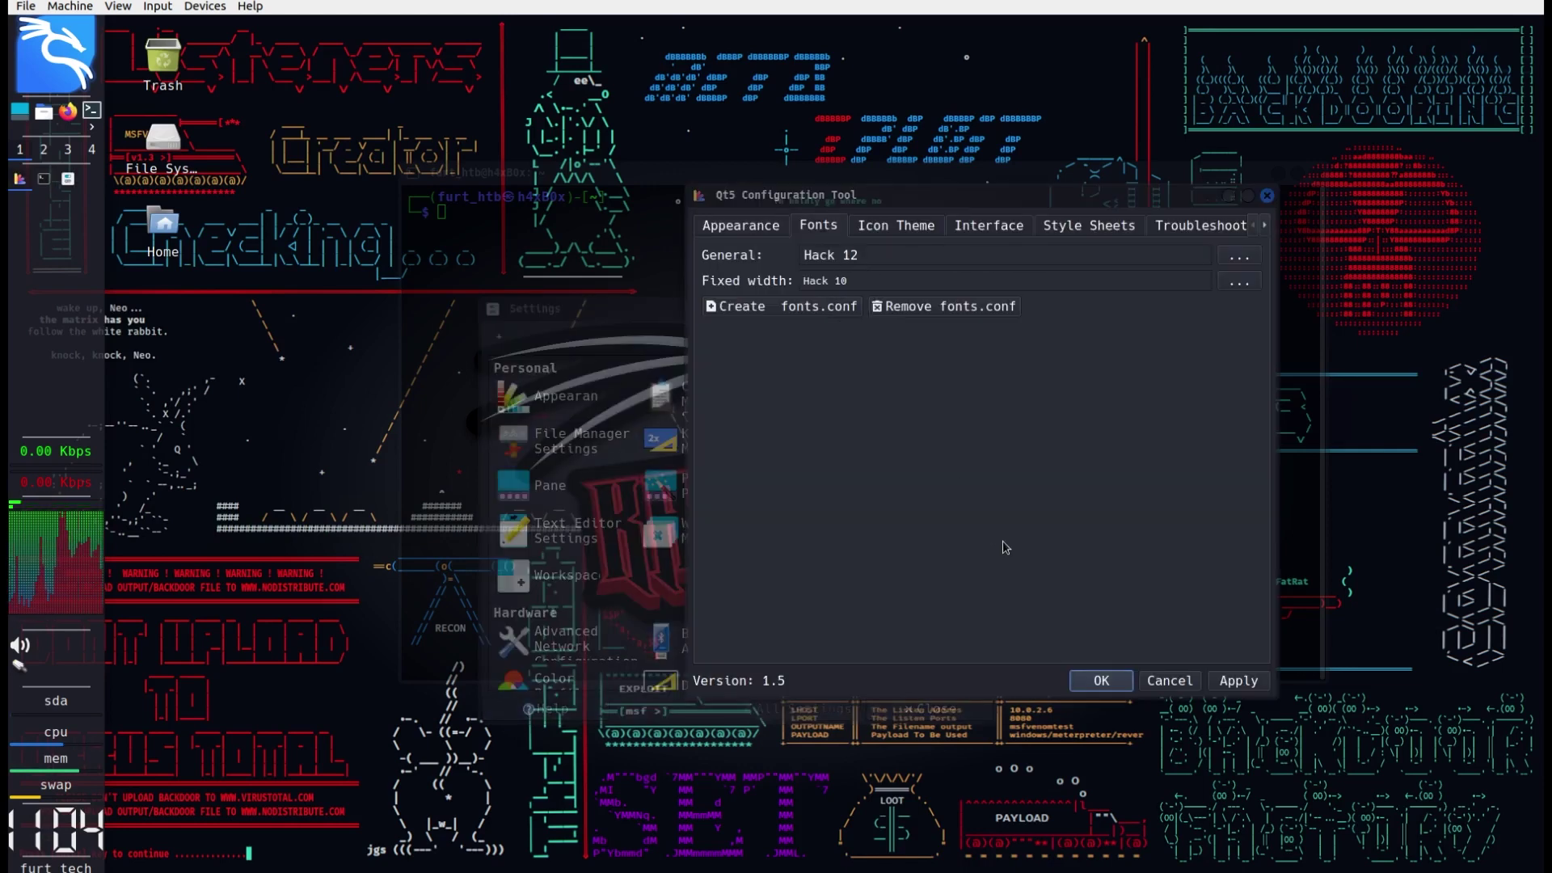